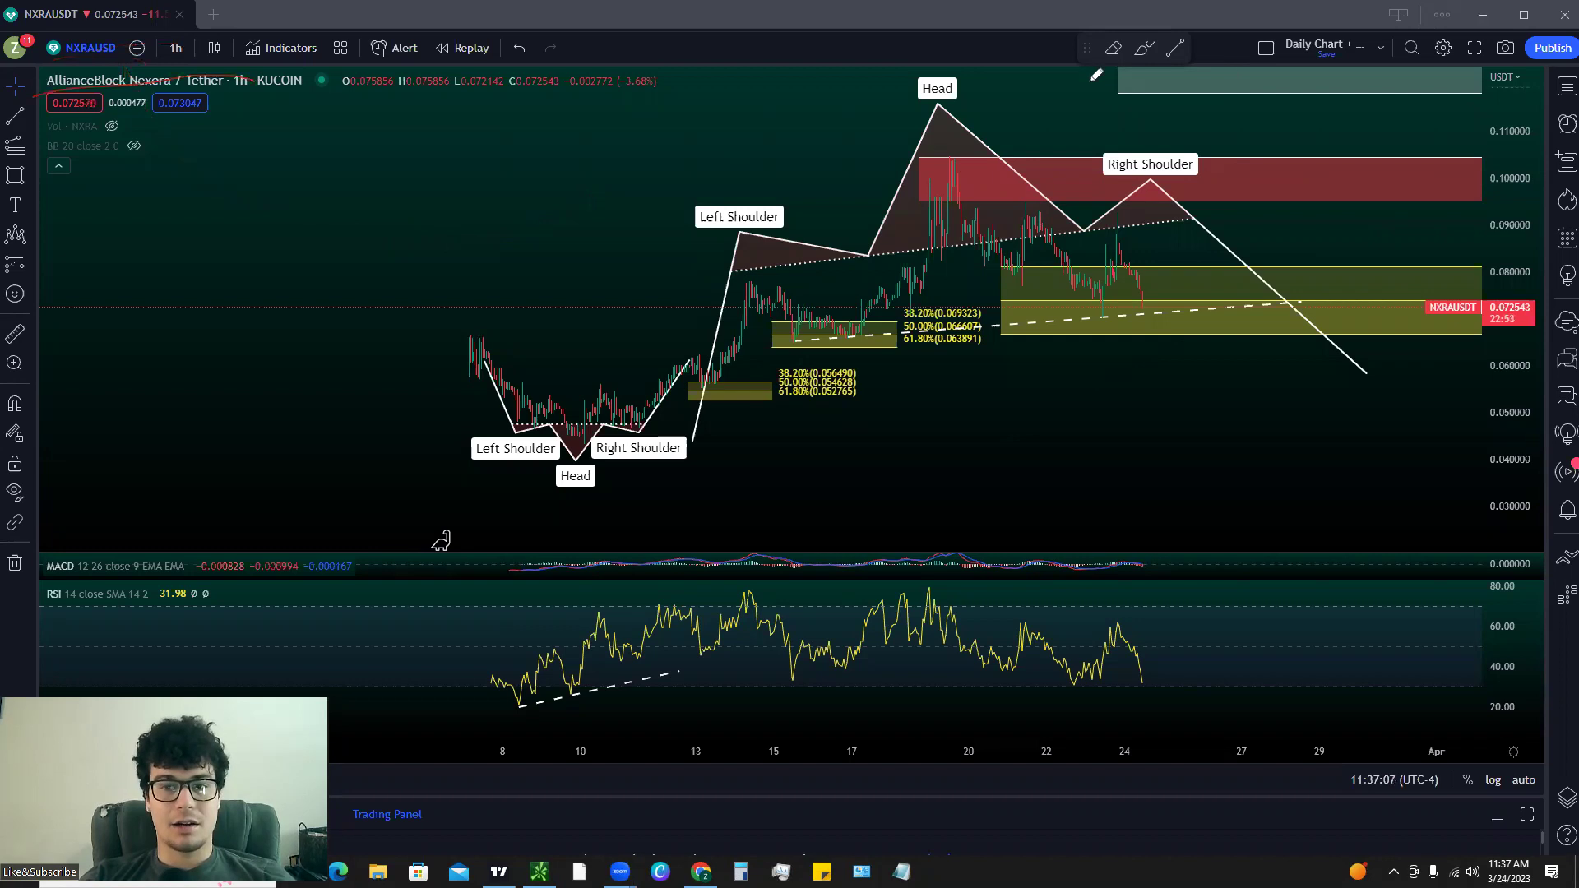
Step: Underline the chart's symbol title in red and sketch a freehand arrow at the 1h interval
mouse_move(243, 108)
left_mouse_down()
mouse_move(191, 59)
mouse_move(276, 71)
left_mouse_up()
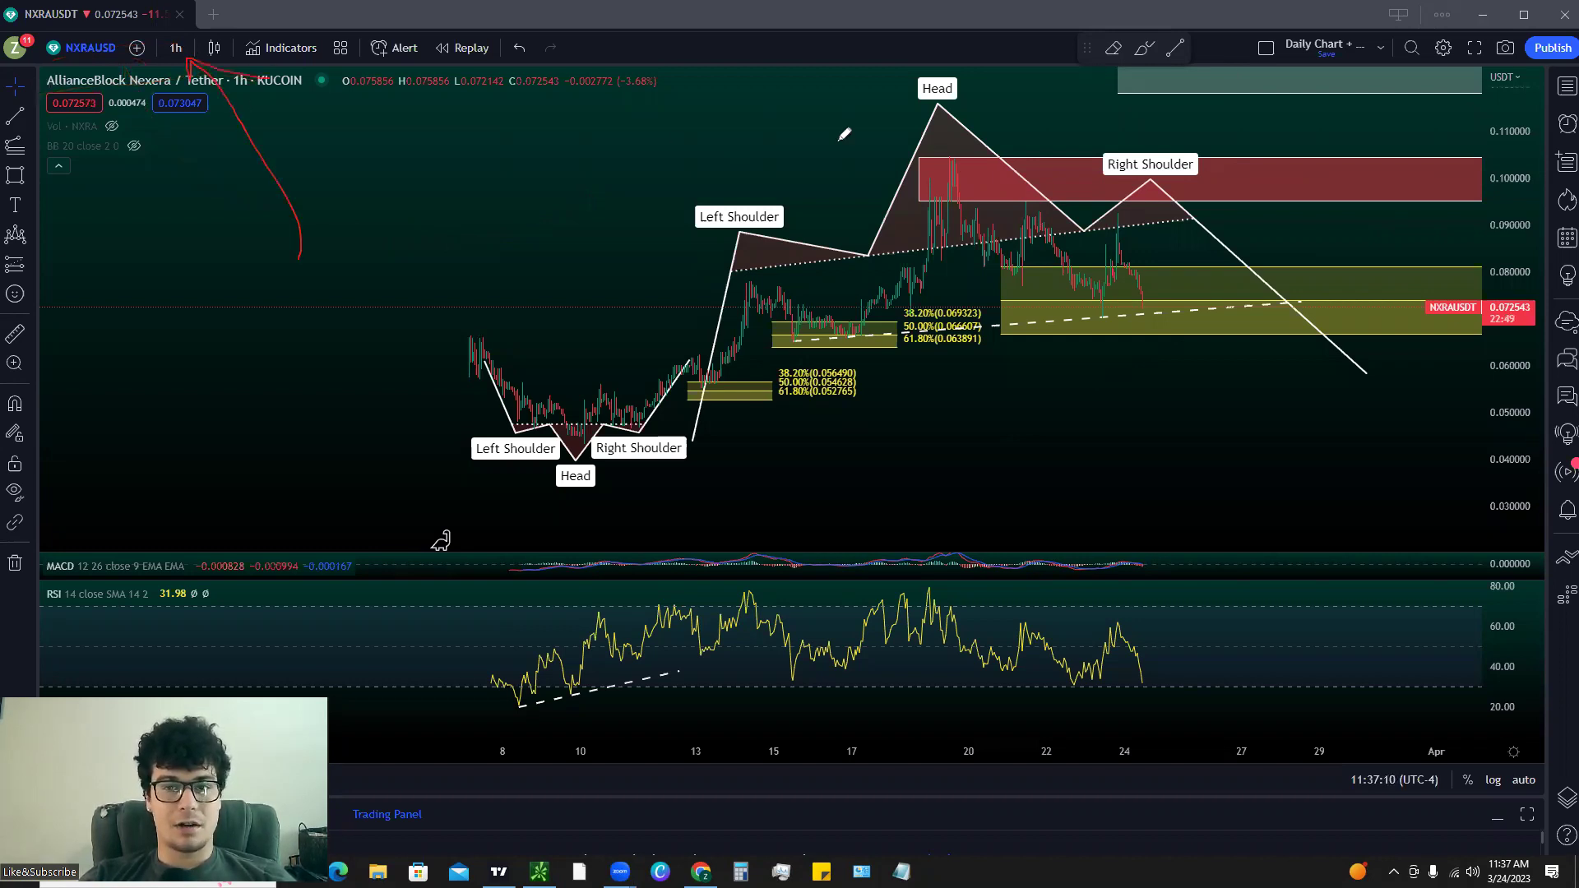
key("Escape")
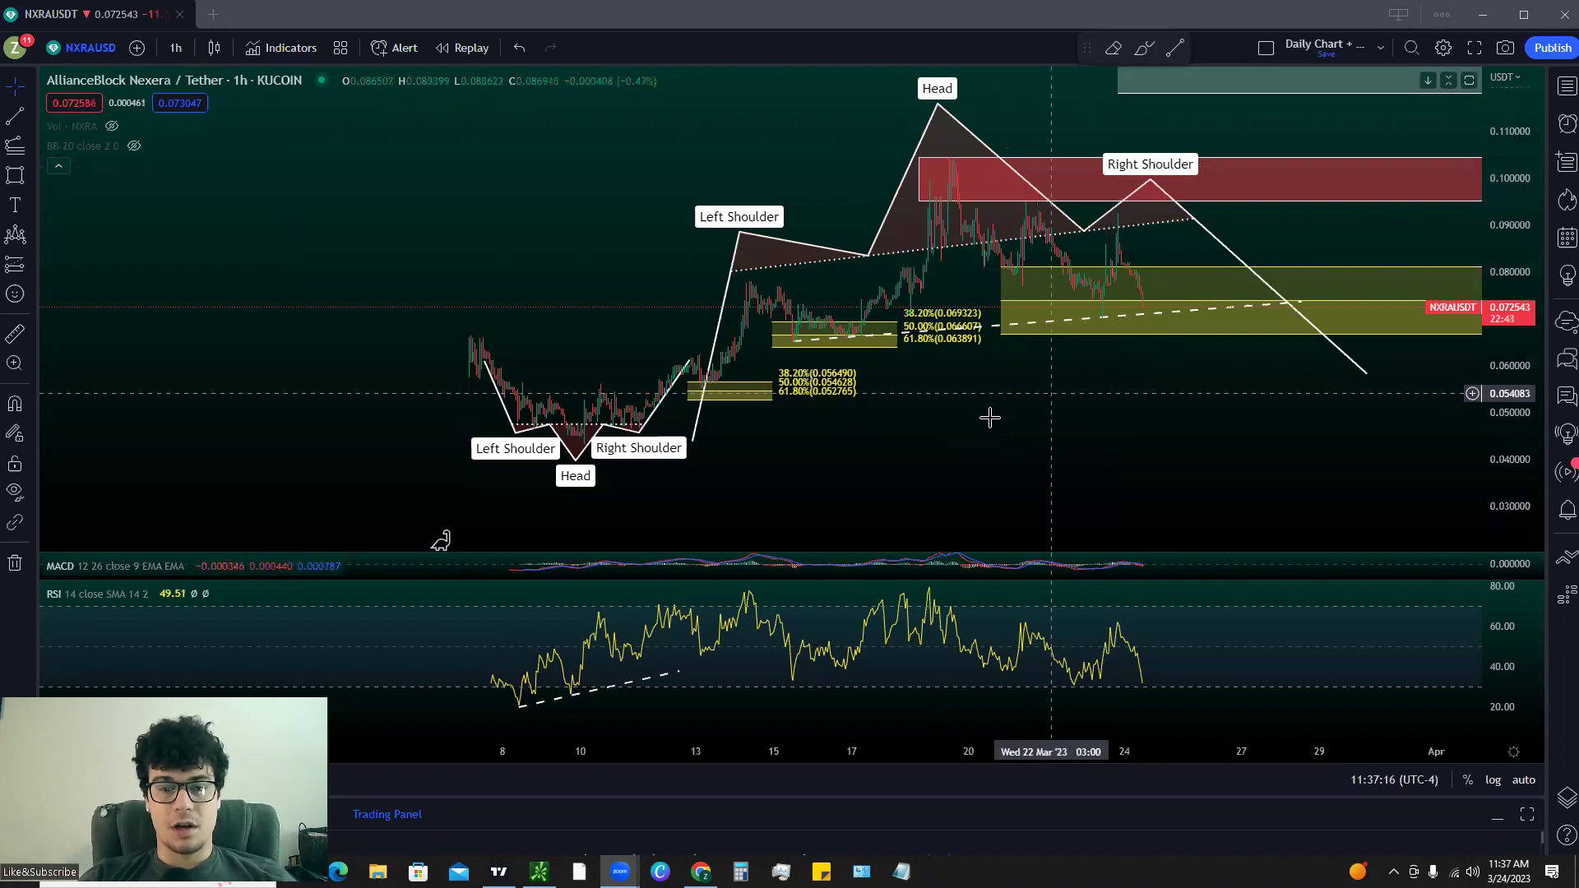
Step: Mark the left shoulder, head and right shoulder of the early inverse head-and-shoulders pattern with freehand red strokes
left_click_drag(1013, 419, 1473, 349)
scroll(1300, 370, "up", 3)
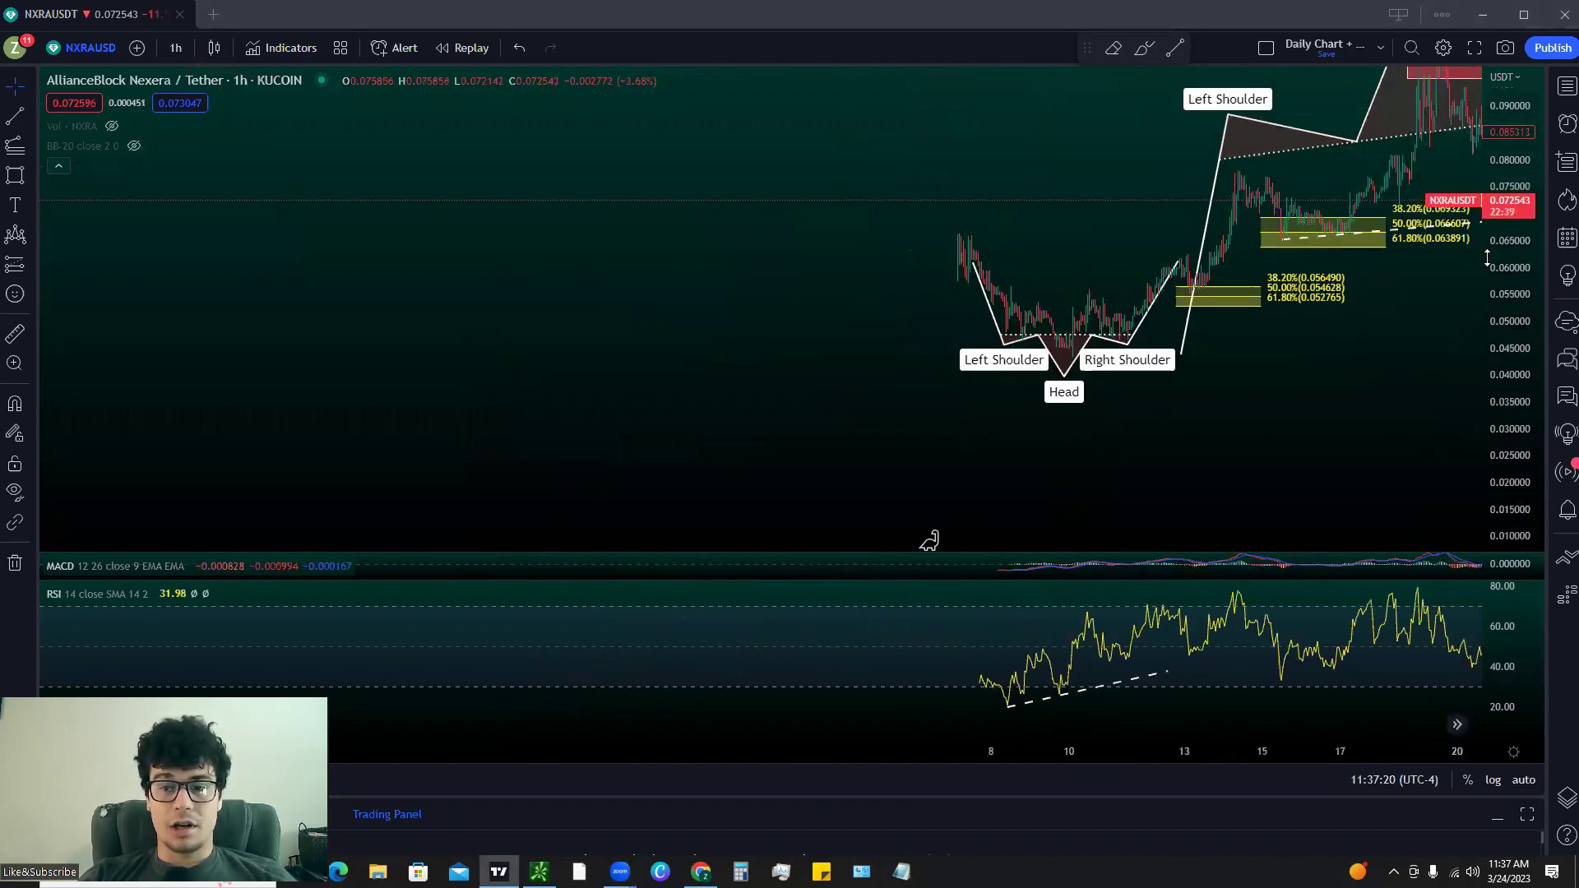
scroll(1247, 378, "up", 3)
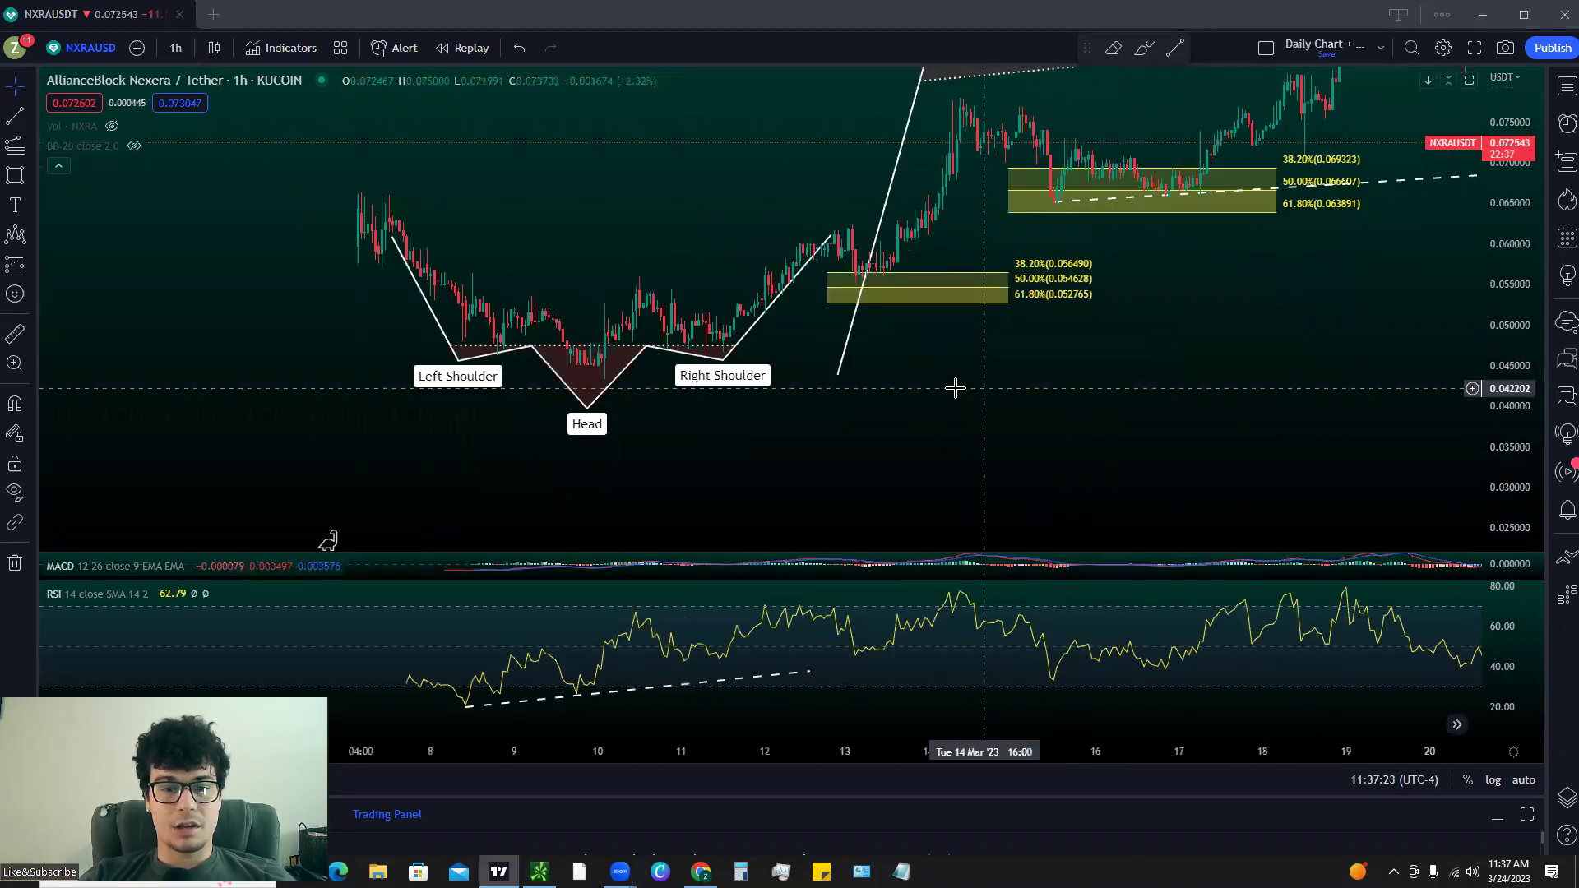
left_click_drag(1111, 411, 1502, 322)
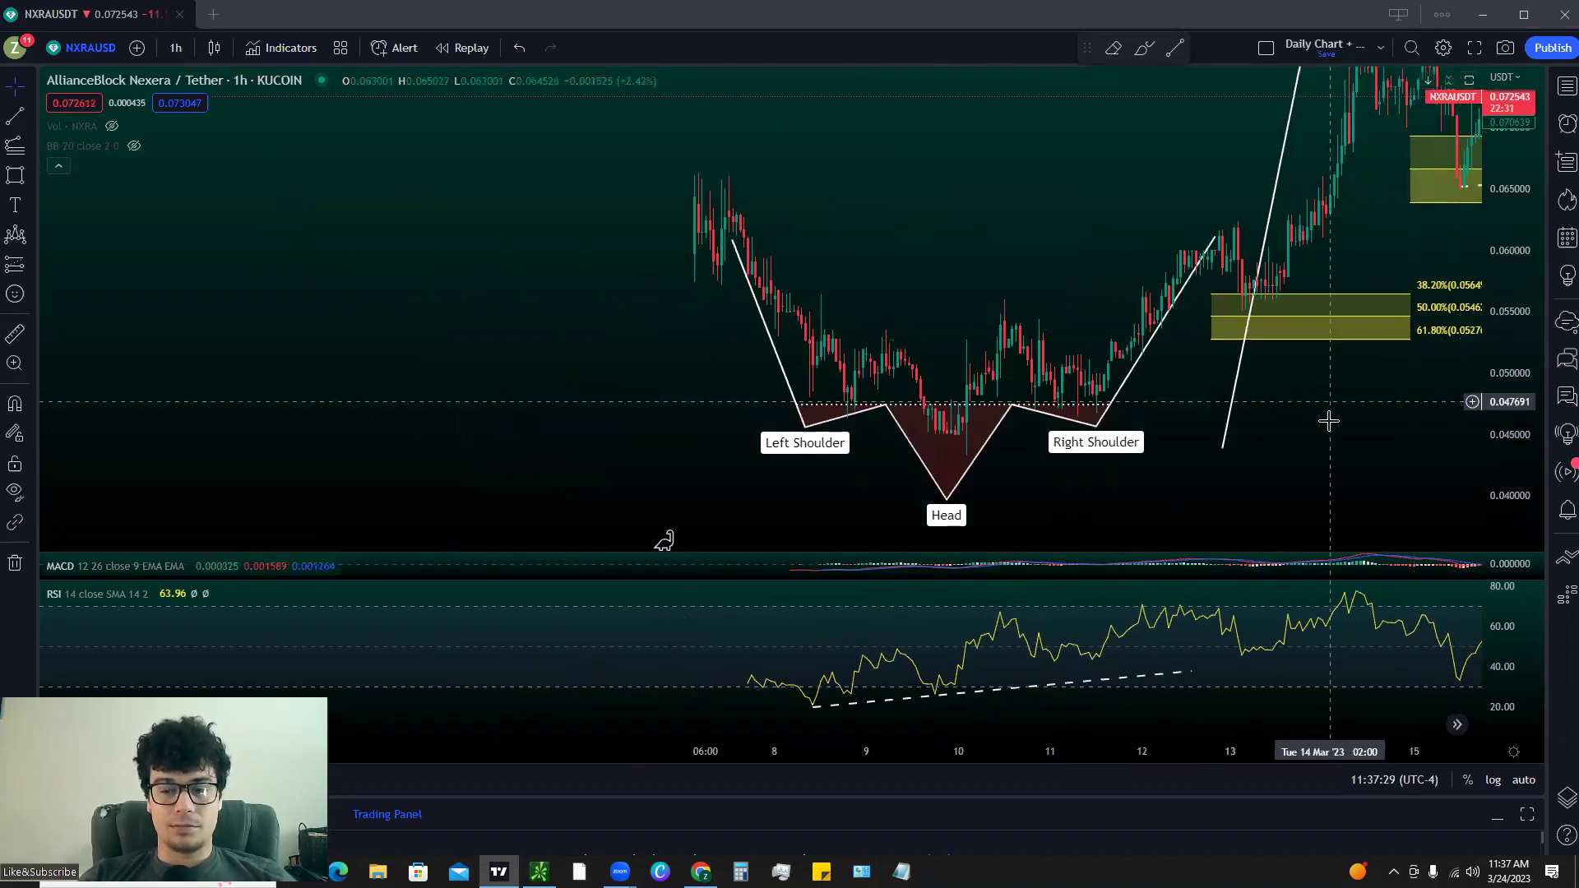
left_click_drag(1342, 441, 1259, 416)
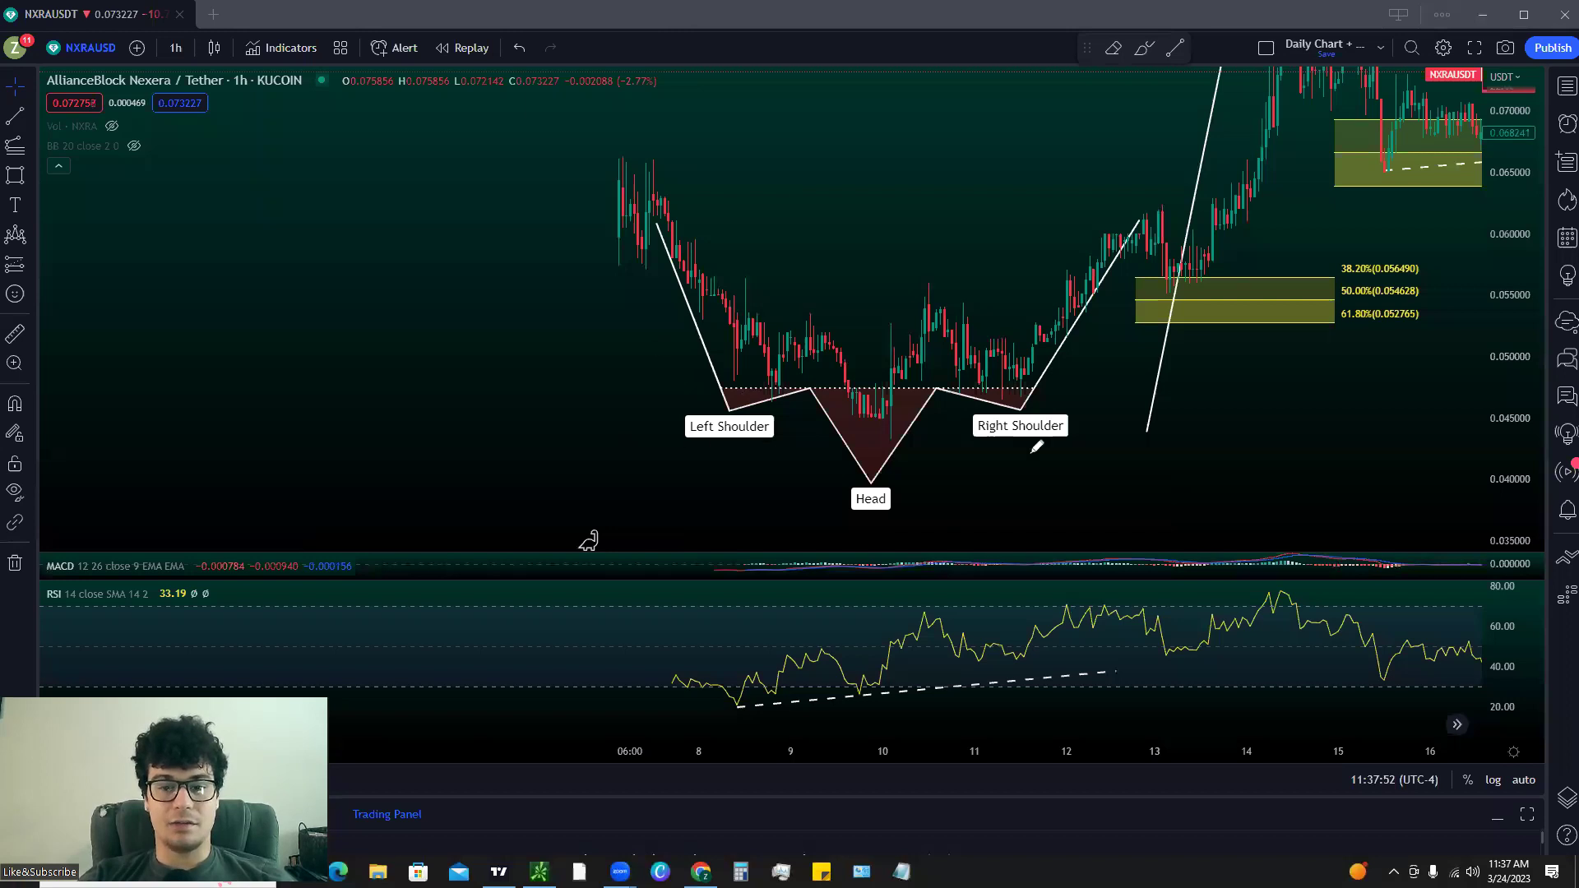
left_click_drag(679, 390, 820, 422)
left_click_drag(811, 488, 909, 476)
left_click_drag(944, 387, 1086, 397)
mouse_move(646, 240)
left_mouse_down()
mouse_move(765, 430)
mouse_move(919, 476)
mouse_move(1121, 204)
mouse_move(1207, 293)
left_mouse_up()
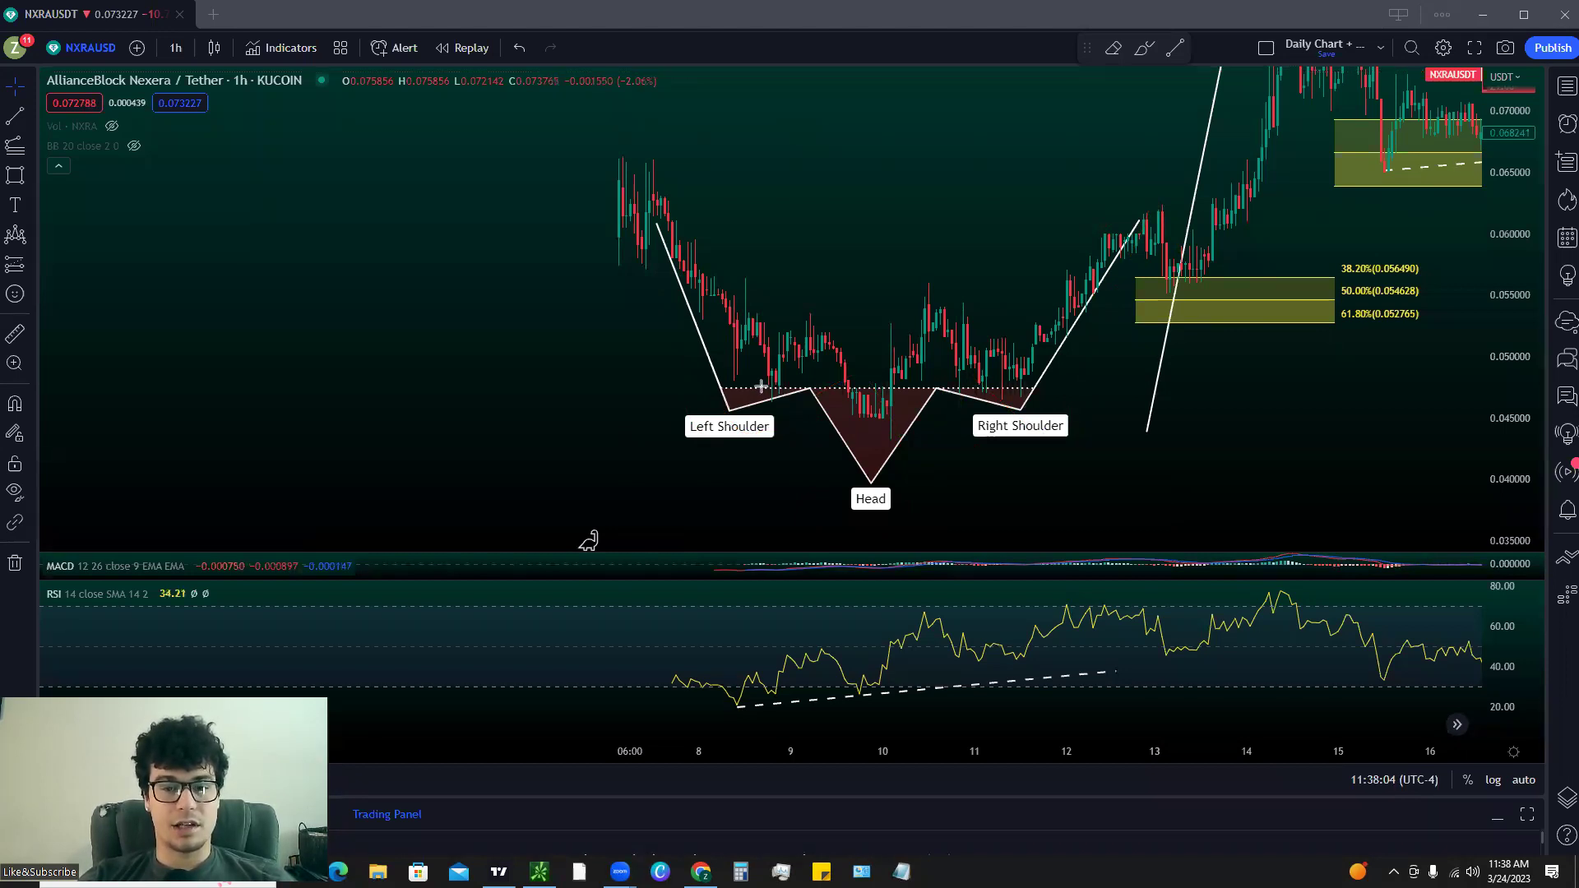
Step: Circle the price lows at the left shoulder and head, and draw a falling red arrow beneath them
mouse_move(705, 346)
left_mouse_down()
mouse_move(752, 390)
mouse_move(793, 396)
mouse_move(748, 368)
left_mouse_up()
mouse_move(871, 418)
left_mouse_down()
mouse_move(914, 423)
mouse_move(851, 440)
left_mouse_up()
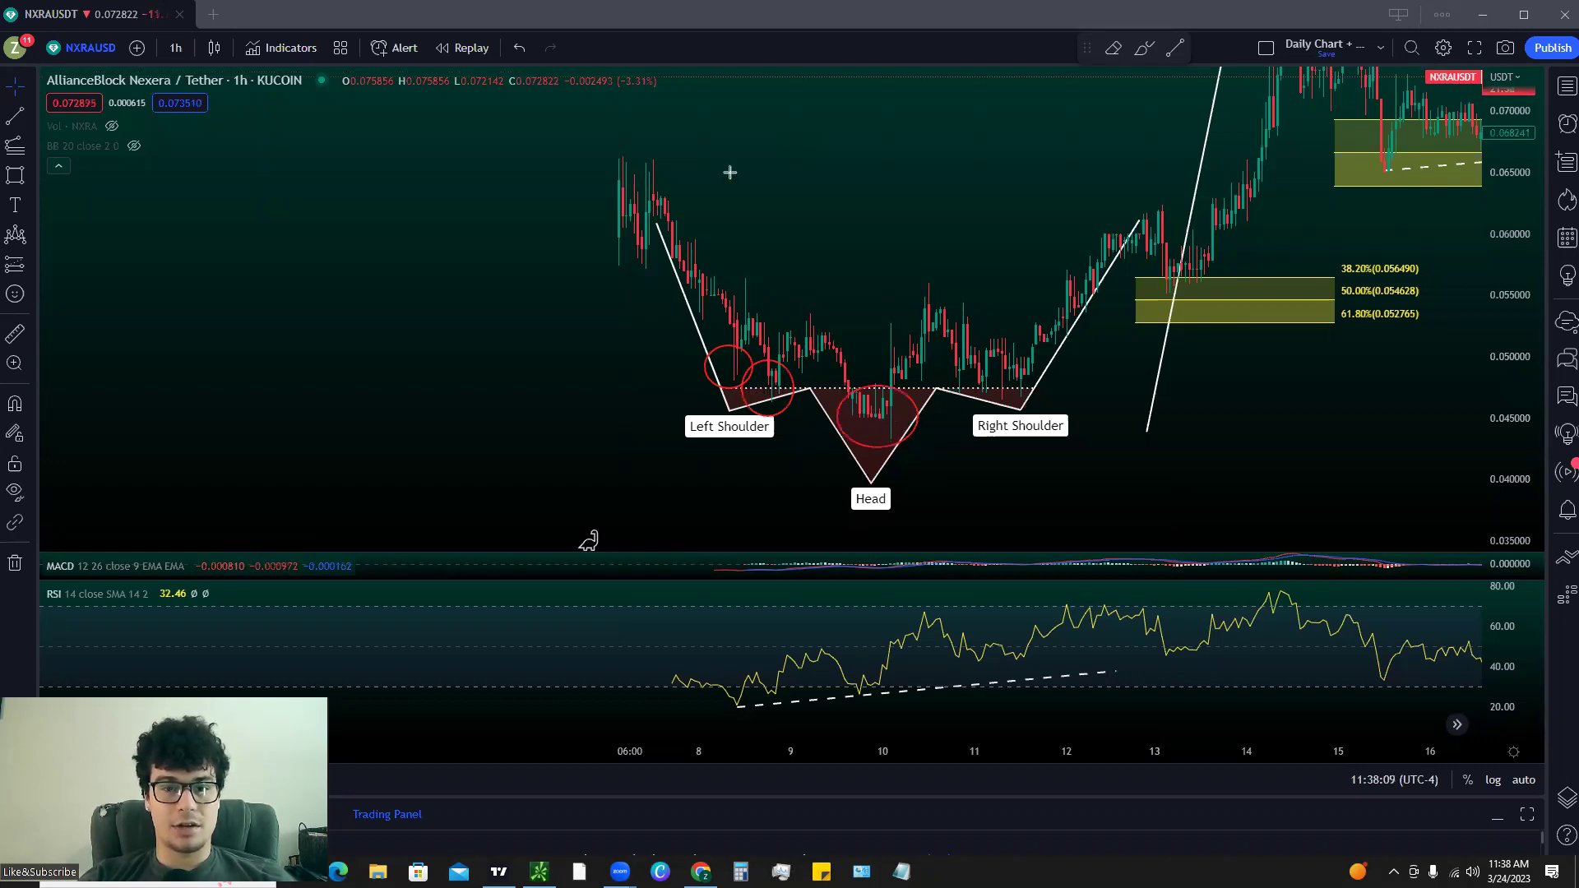
left_click_drag(727, 398, 934, 470)
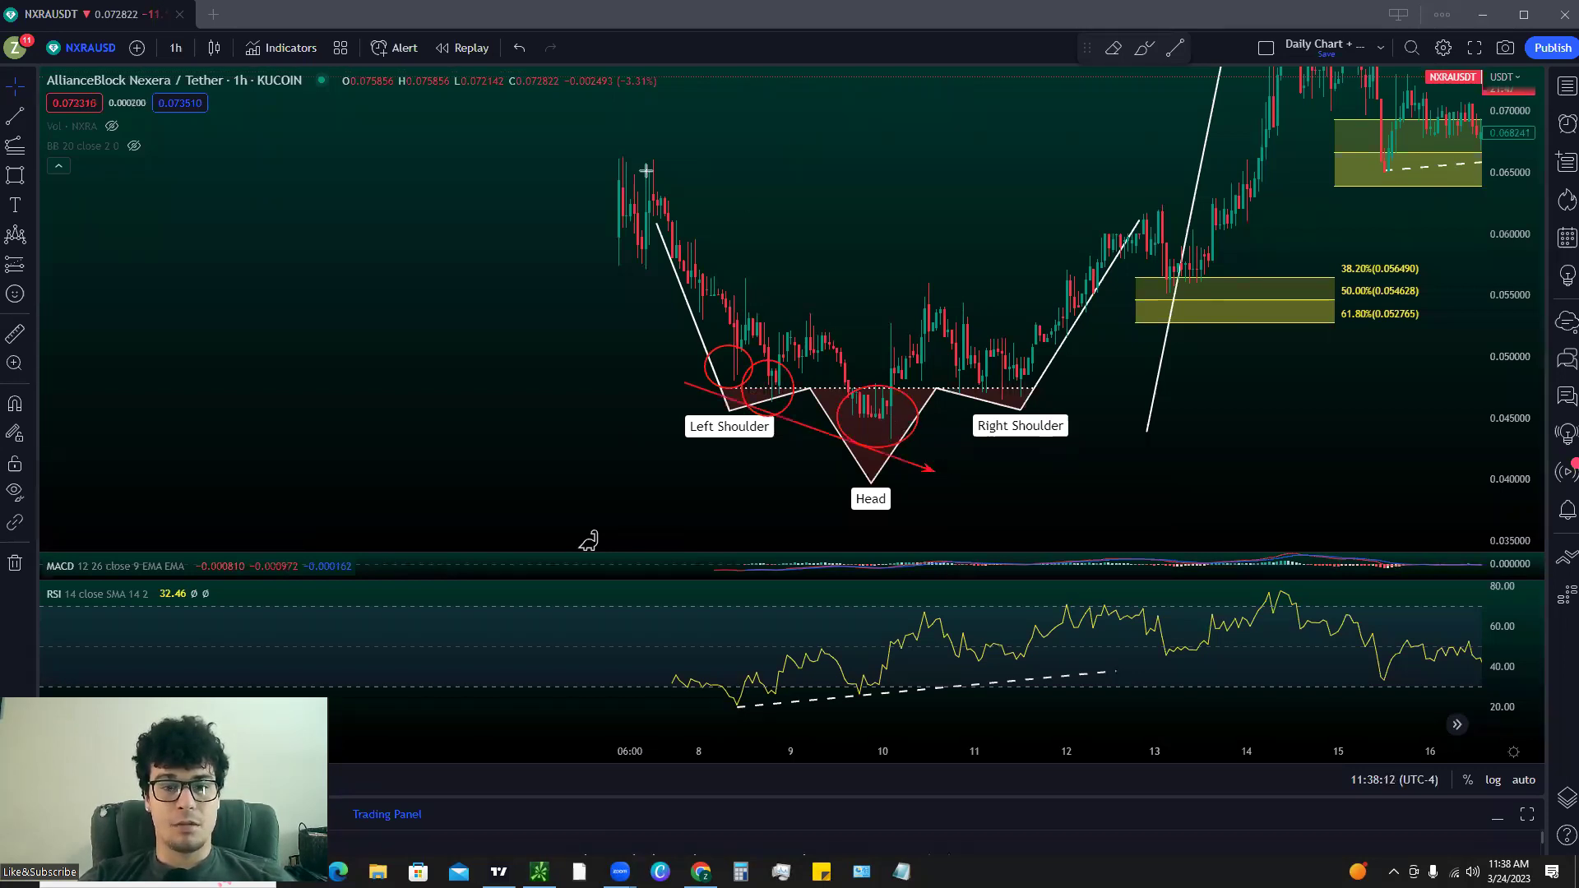
Step: Circle the three matching RSI lows, draw a rising red arrow beneath them, and clear the annotations
left_click_drag(721, 689, 905, 705)
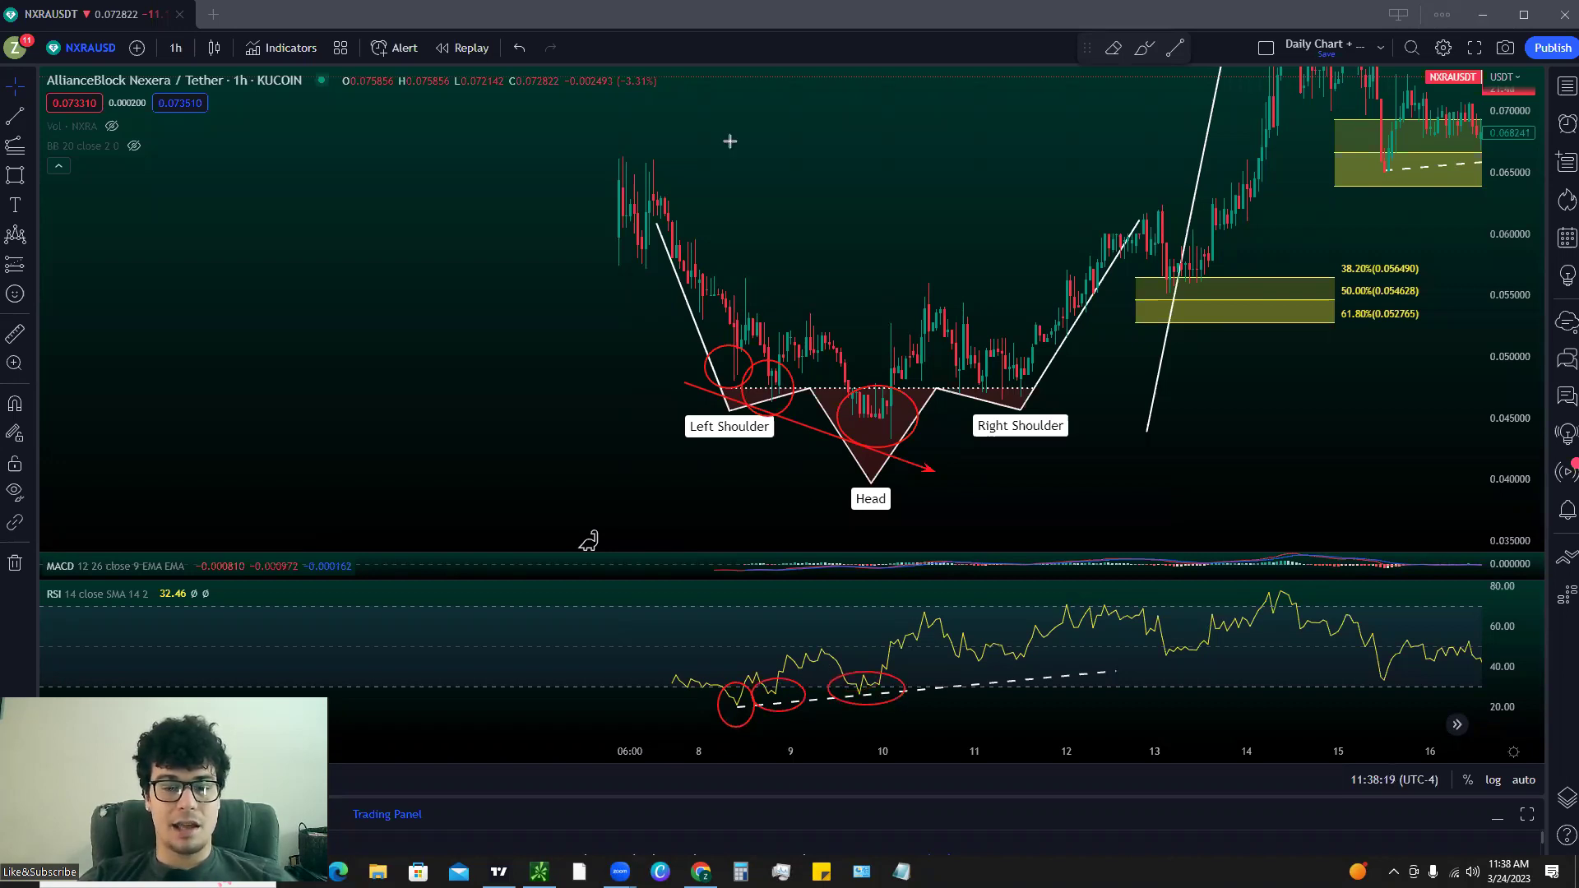
left_click_drag(707, 740, 982, 692)
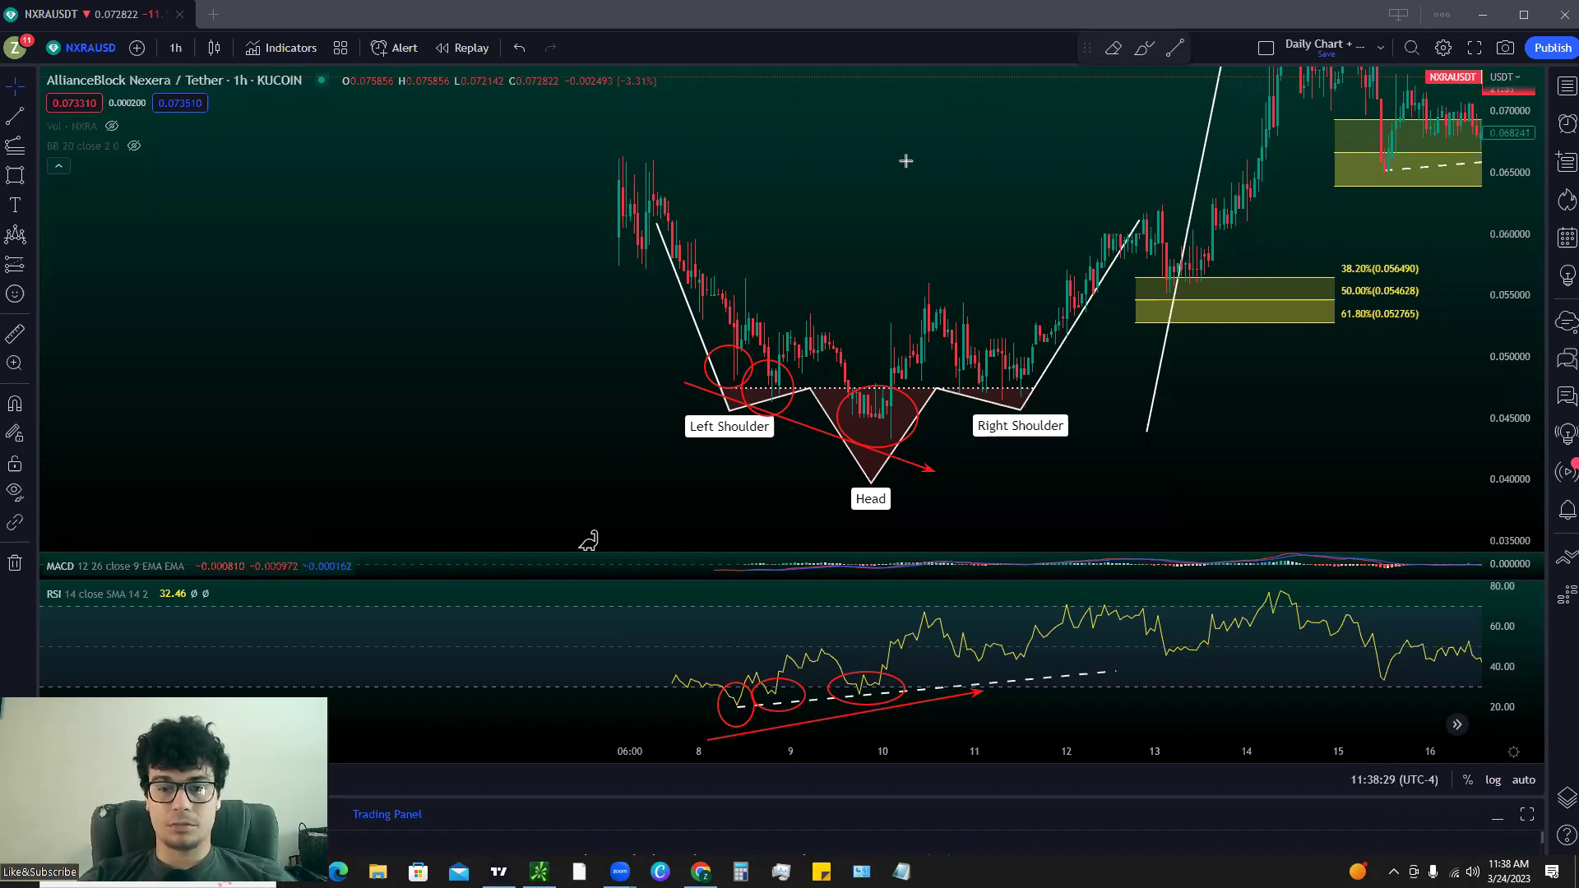
key("e")
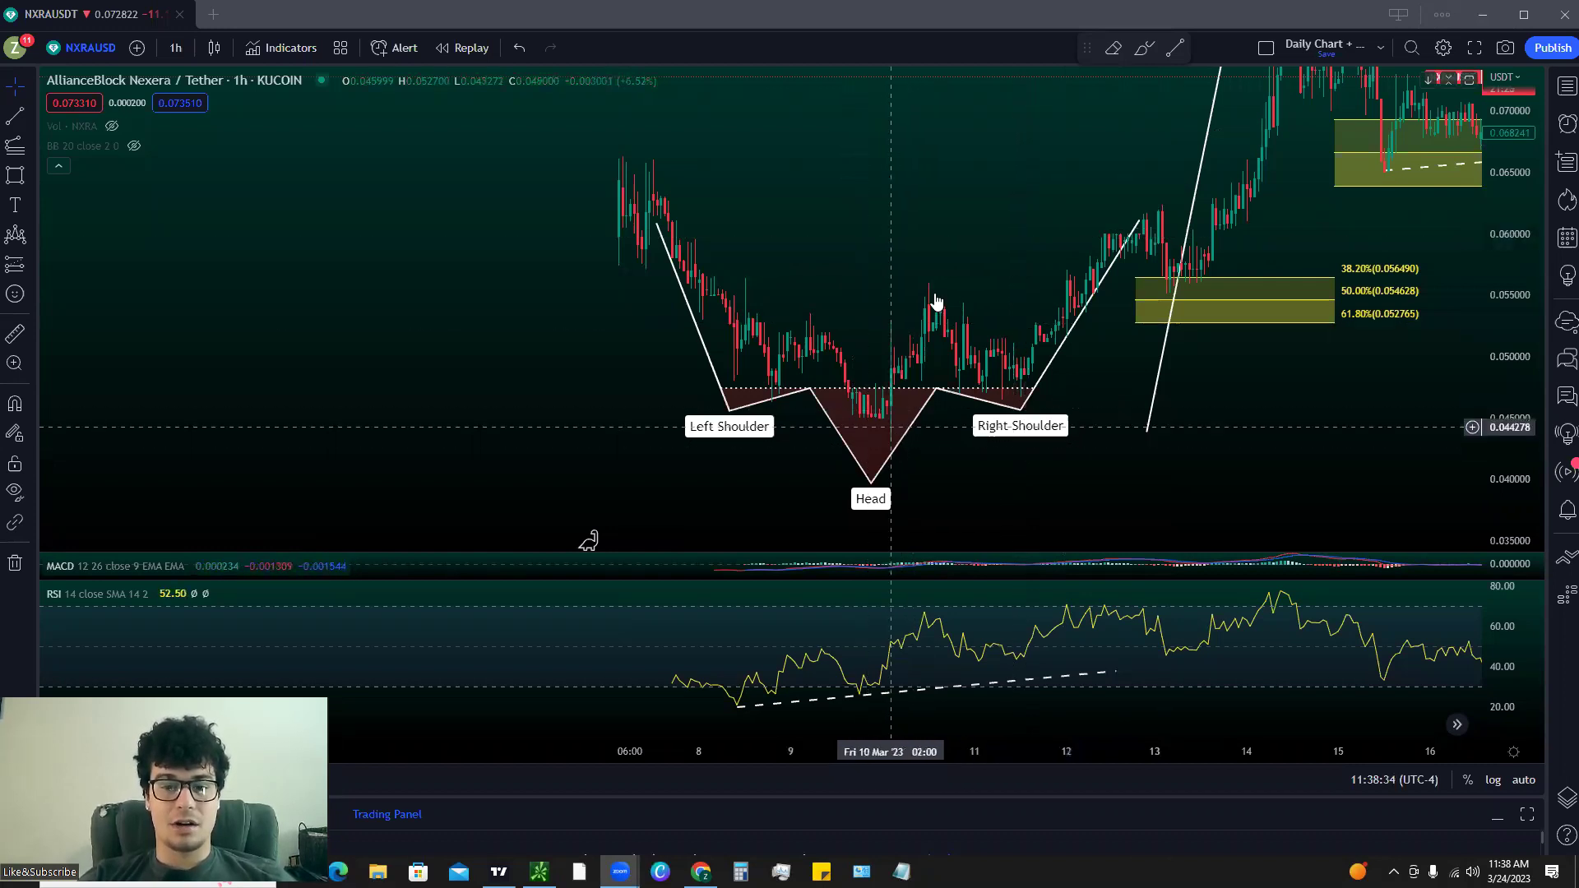
Step: Write a large freehand 3 in the empty area beside the lower Fibonacci retracement zone
left_click_drag(1025, 188, 733, 185)
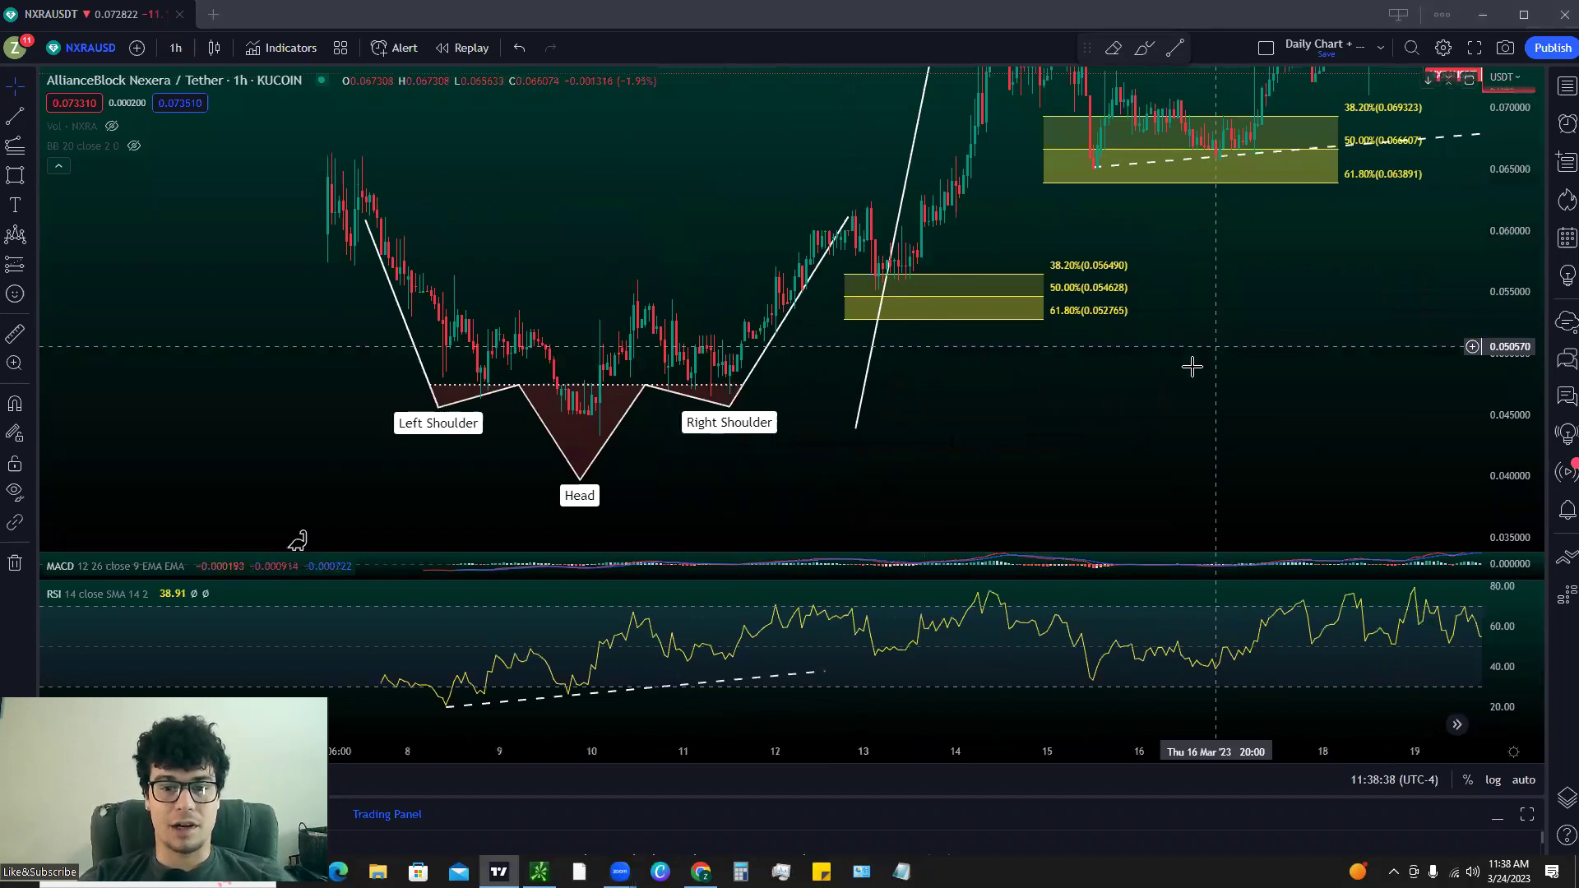
scroll(1061, 381, "up", 2)
left_click_drag(1080, 399, 1376, 396)
left_click_drag(1499, 359, 1498, 276)
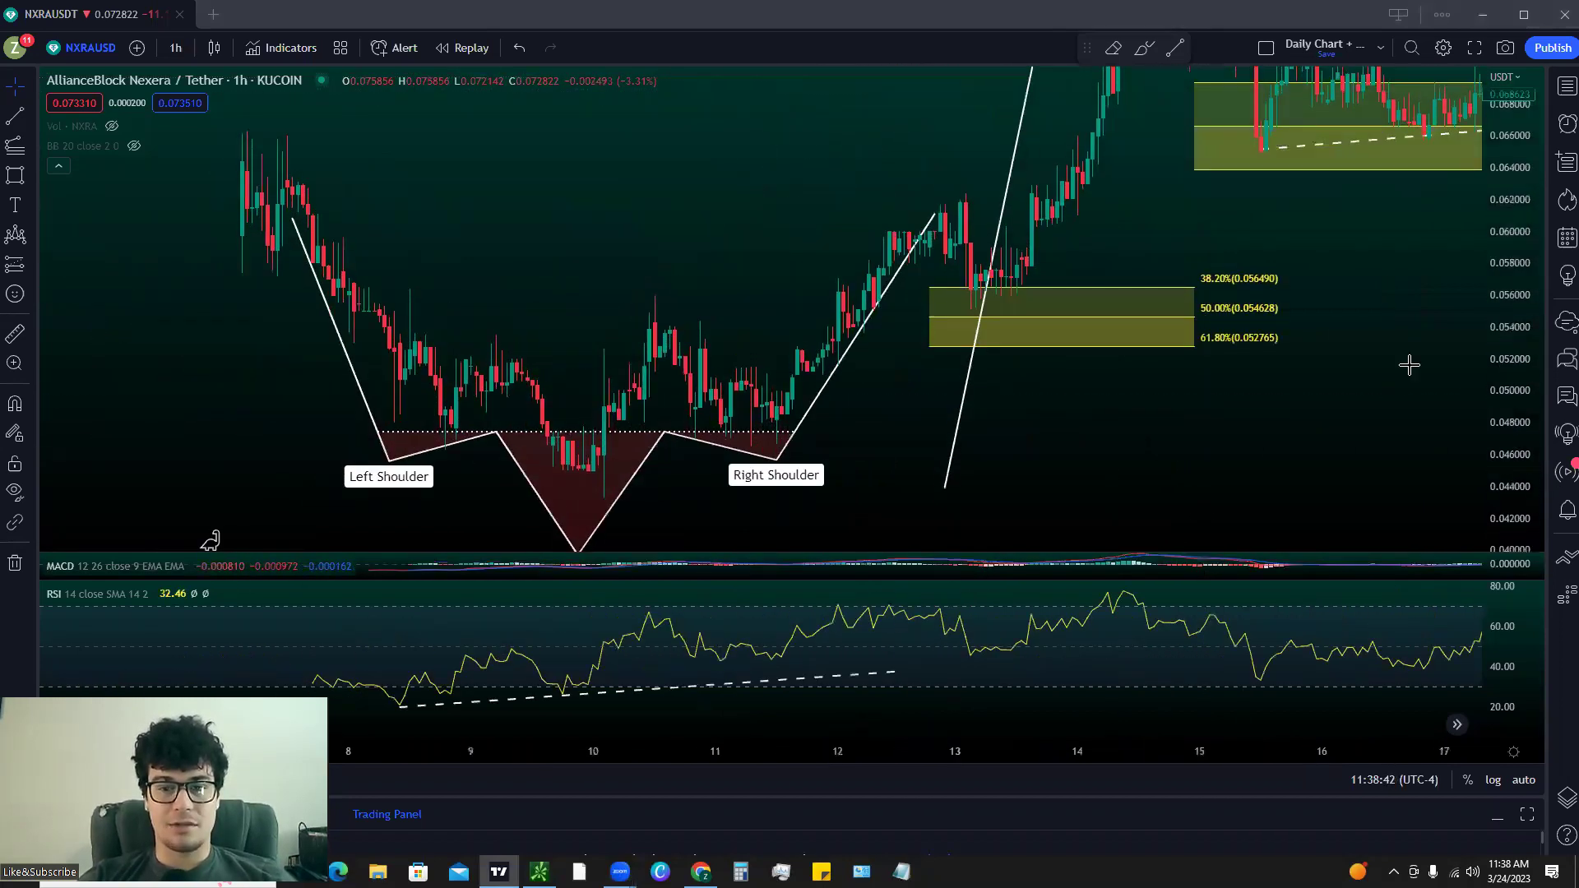
left_click_drag(1292, 416, 1171, 418)
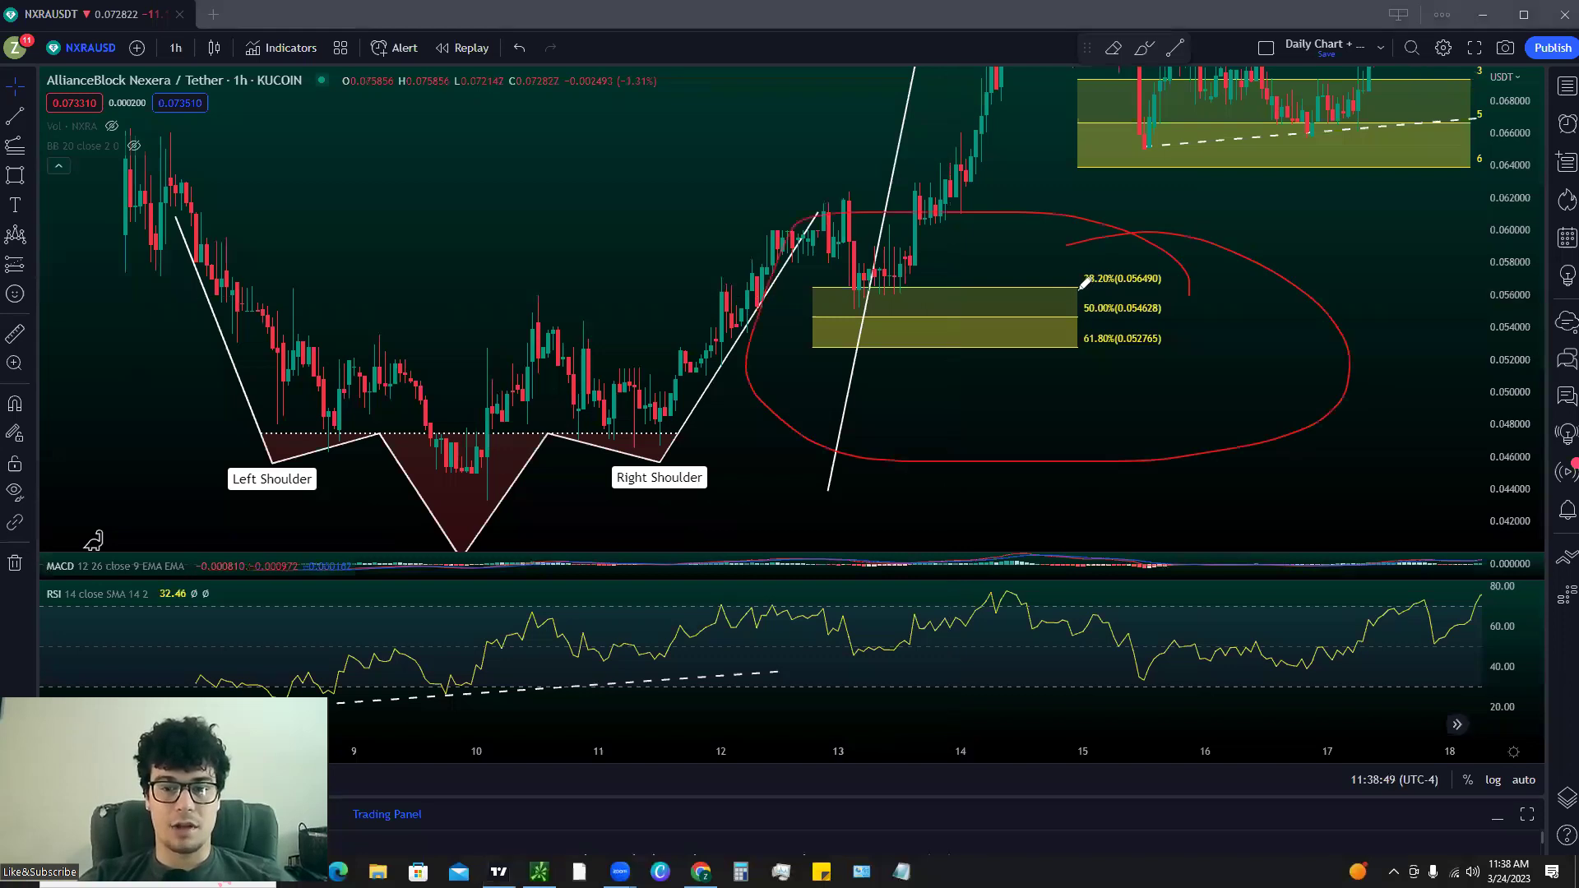
mouse_move(1079, 290)
left_mouse_down()
mouse_move(1154, 297)
mouse_move(1150, 317)
mouse_move(1221, 349)
mouse_move(1280, 434)
mouse_move(1202, 542)
left_mouse_up()
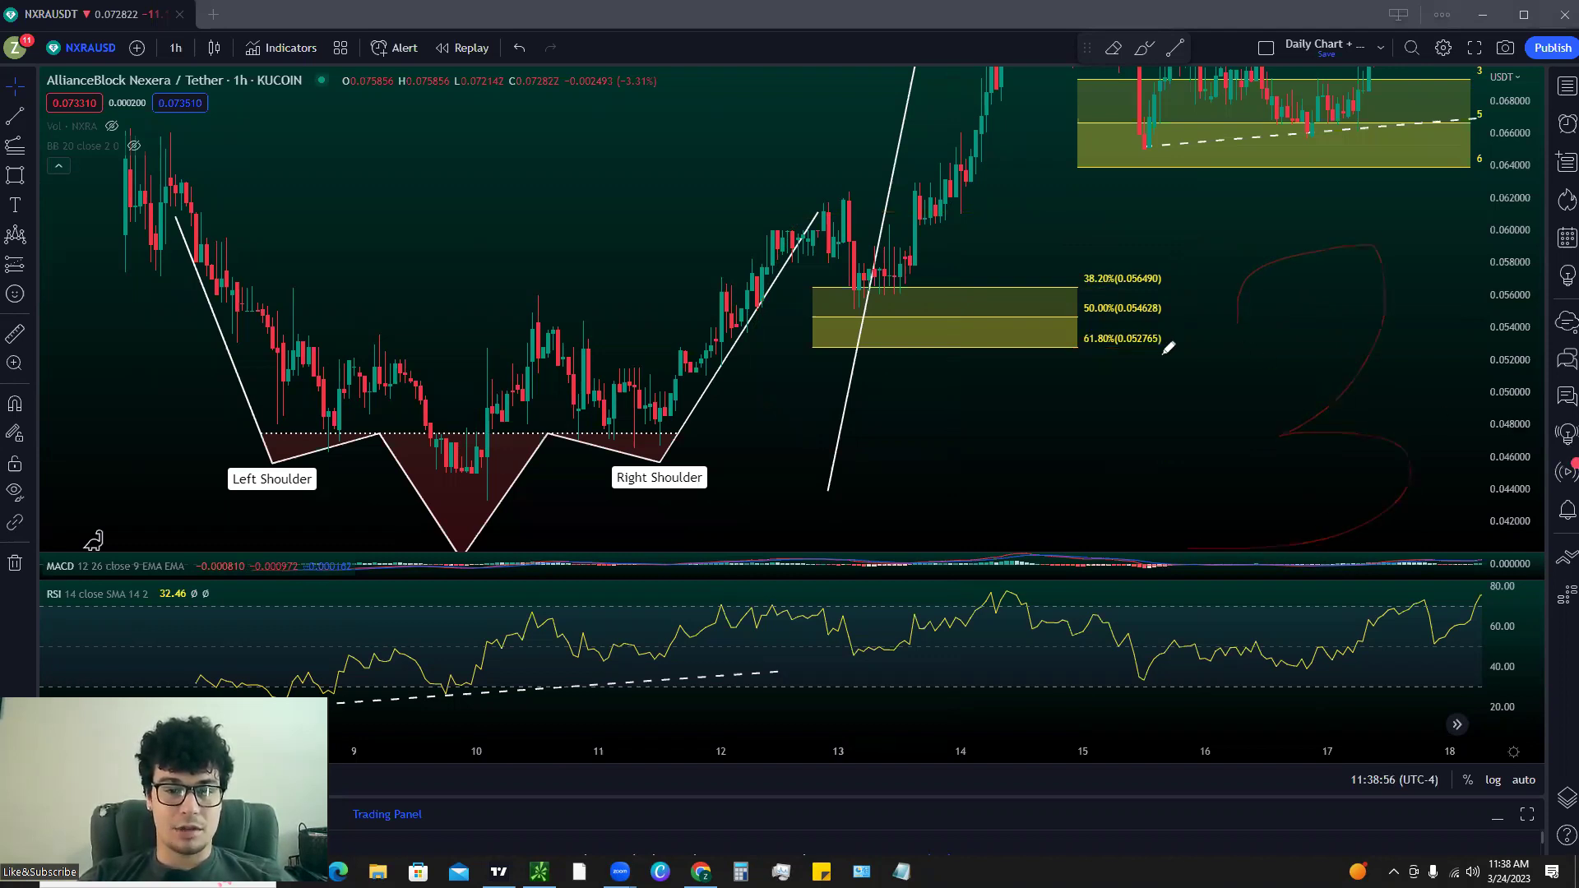
Step: Sketch straight up and down arrows beside the lower retracement zone, followed by rising and falling zigzag arrows
mouse_move(1270, 487)
left_mouse_down()
mouse_move(1249, 247)
mouse_move(1340, 312)
left_mouse_up()
left_click_drag(1401, 243, 1462, 516)
left_click_drag(1462, 517, 1485, 393)
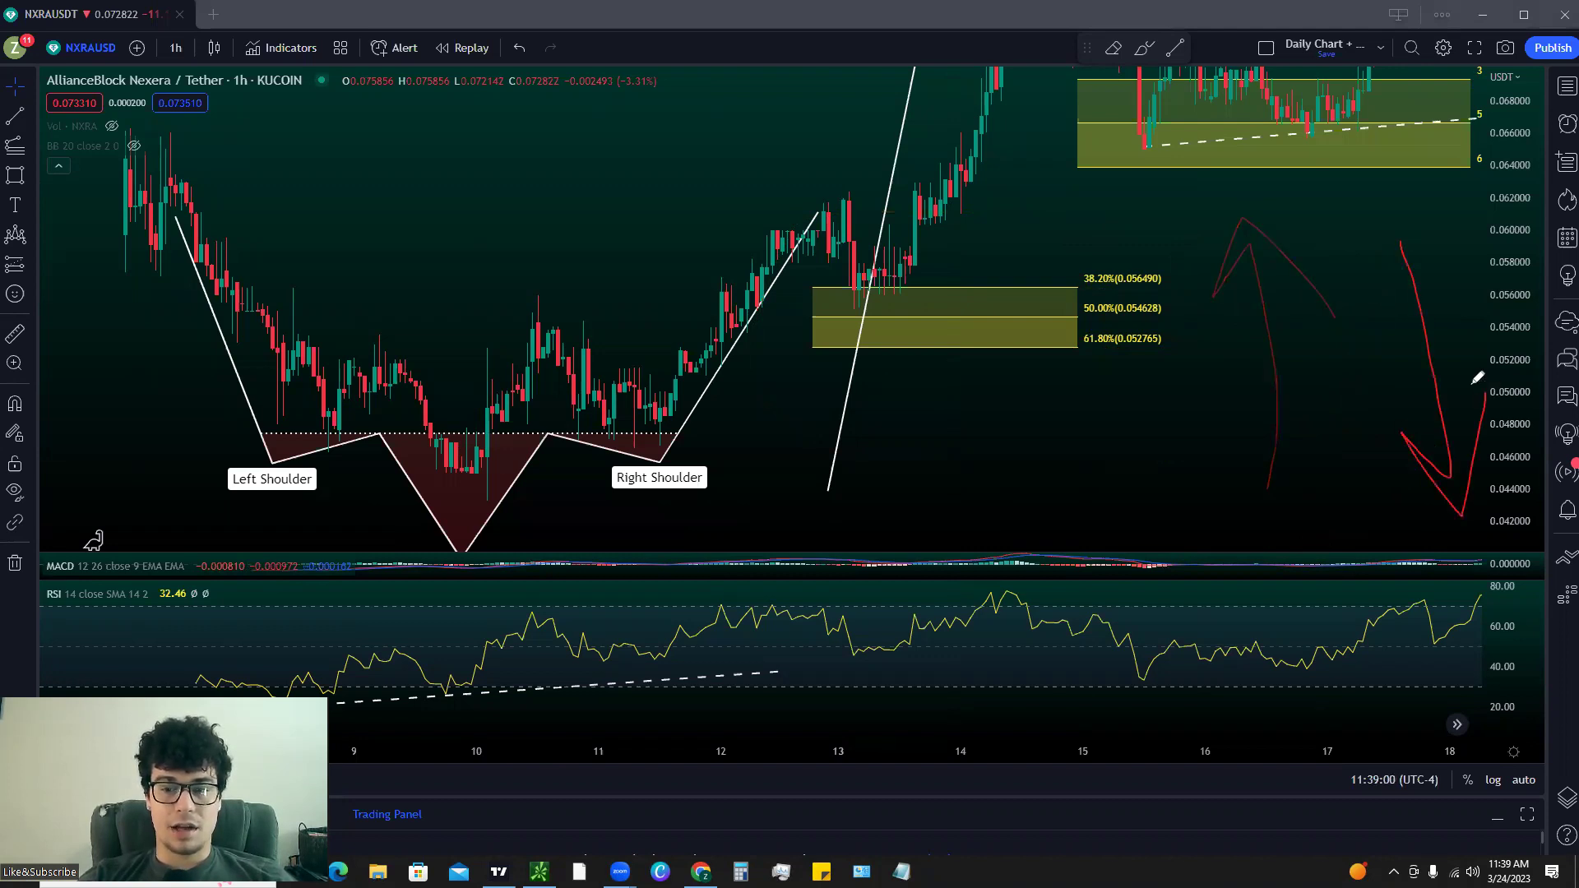
mouse_move(1134, 502)
left_mouse_down()
mouse_move(1241, 310)
mouse_move(1297, 437)
mouse_move(1365, 240)
mouse_move(1327, 262)
mouse_move(1396, 292)
left_mouse_up()
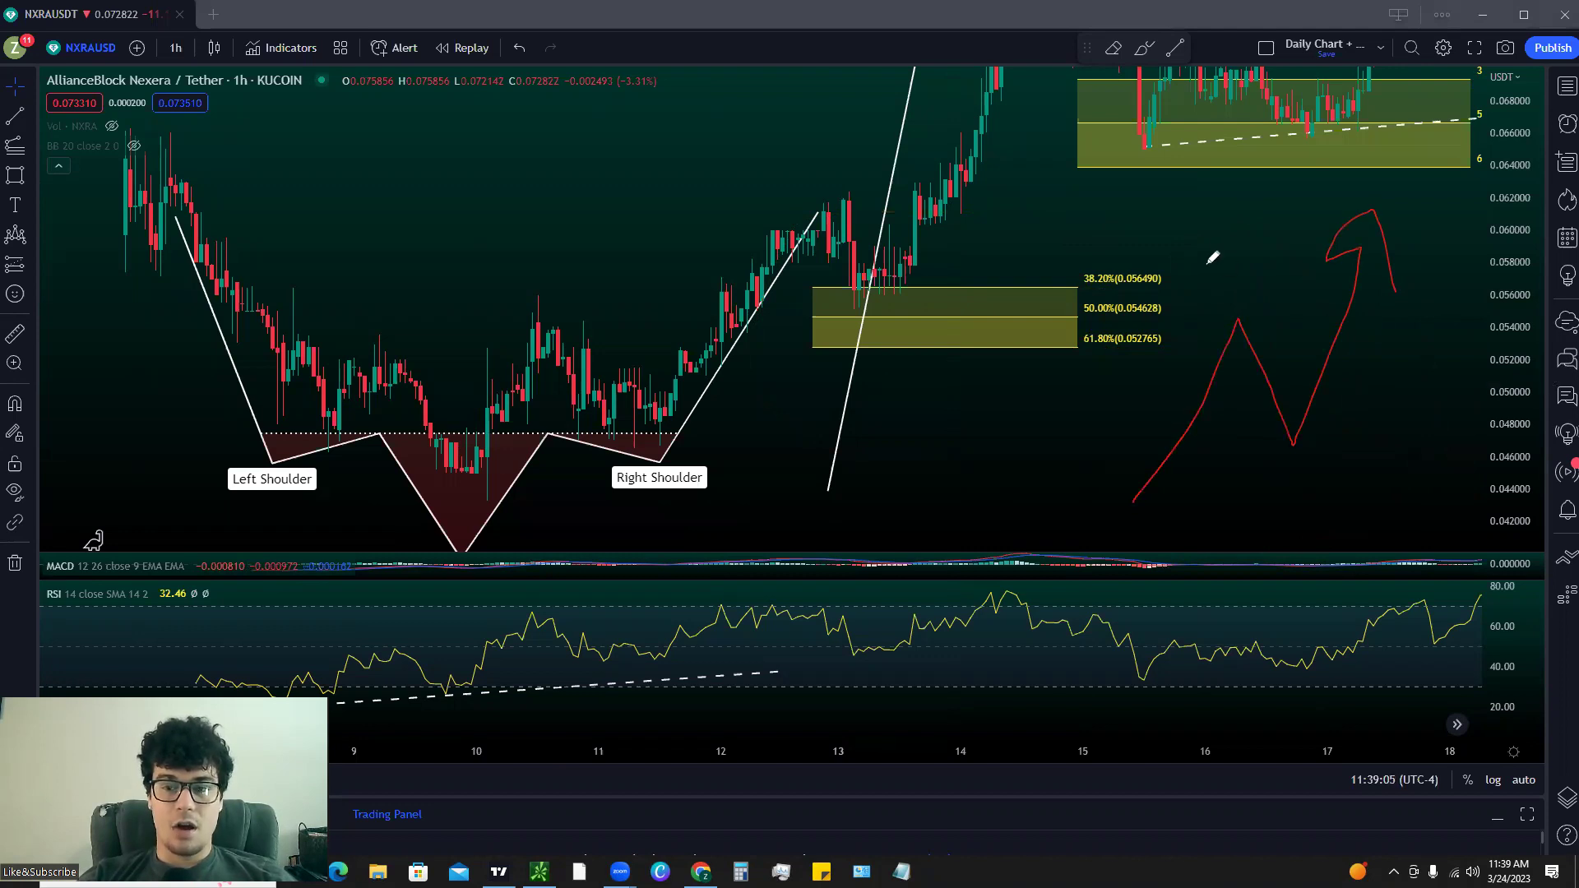
mouse_move(1187, 241)
left_mouse_down()
mouse_move(1362, 298)
mouse_move(1476, 461)
mouse_move(1486, 374)
left_mouse_up()
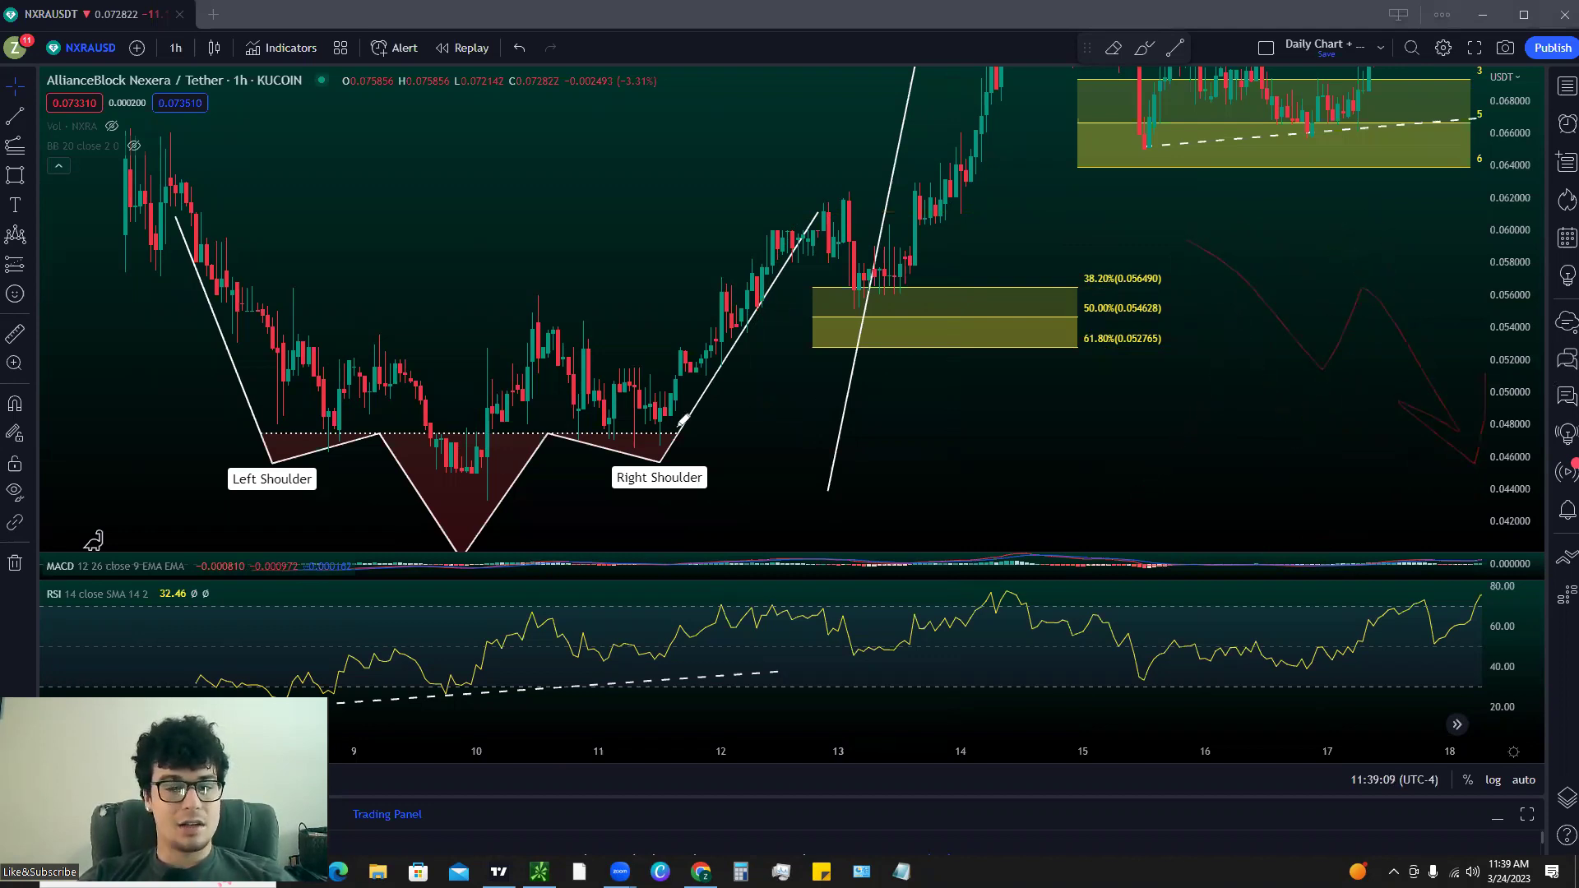
Step: Trace the rally from the right shoulder, its pullback to the lower zone's 50.00% line, and the continuation upward
left_click_drag(557, 459, 779, 239)
left_click_drag(830, 187, 896, 322)
left_click_drag(1042, 315, 1325, 316)
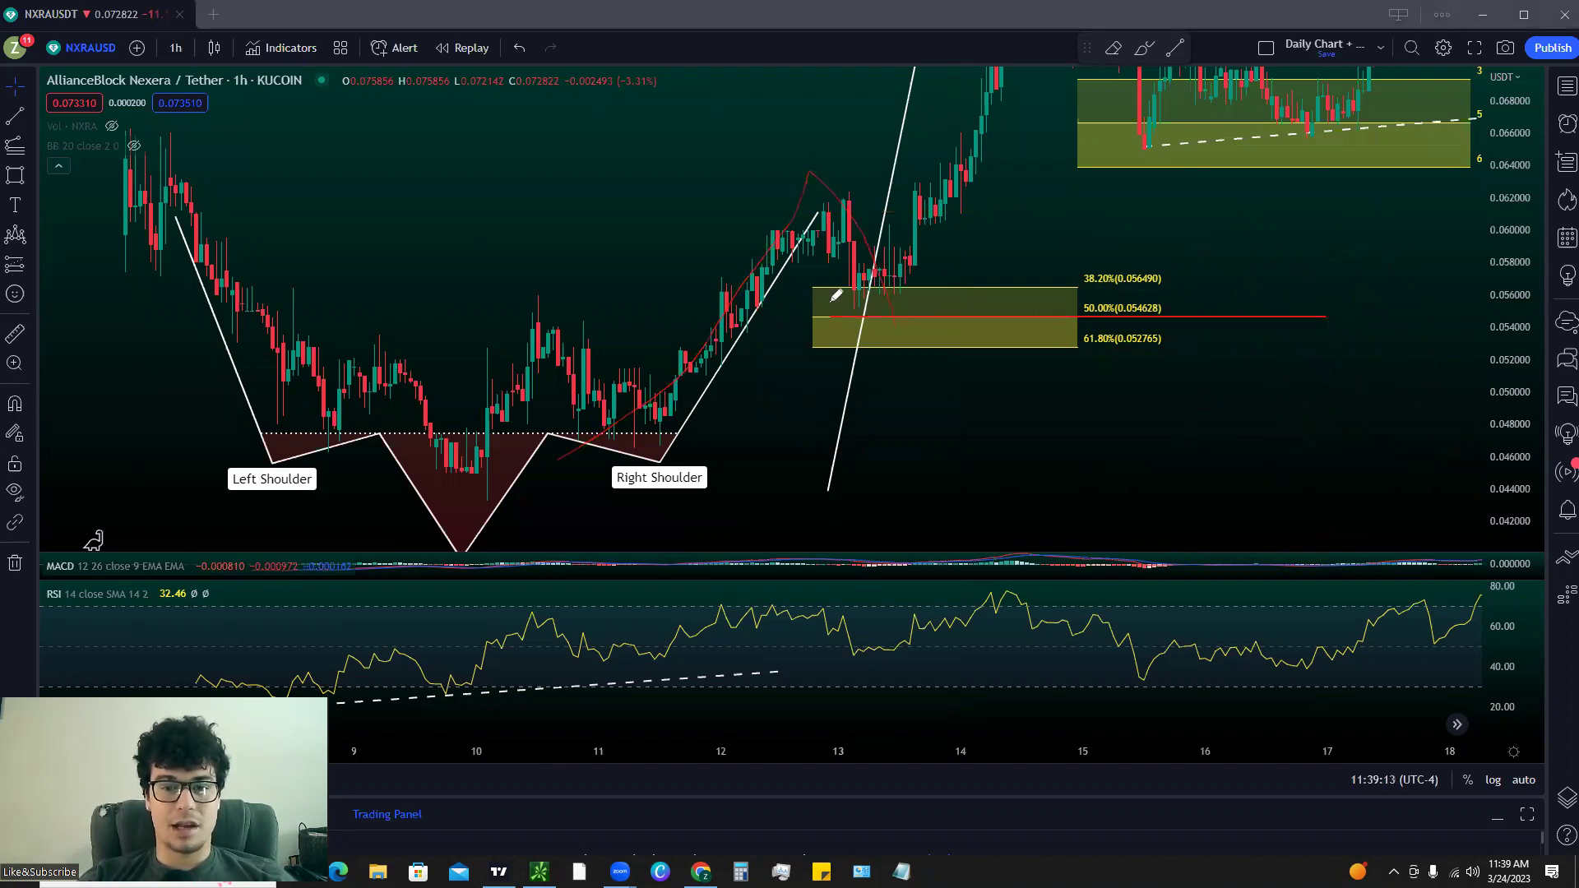
mouse_move(676, 411)
left_mouse_down()
mouse_move(1079, 86)
mouse_move(1094, 21)
mouse_move(1131, 79)
left_mouse_up()
Step: Mark the bounce at the lower retracement zone and trace the next pullback and rally around the upper zone
mouse_move(1364, 247)
left_mouse_down()
mouse_move(1288, 312)
mouse_move(1098, 397)
left_mouse_up()
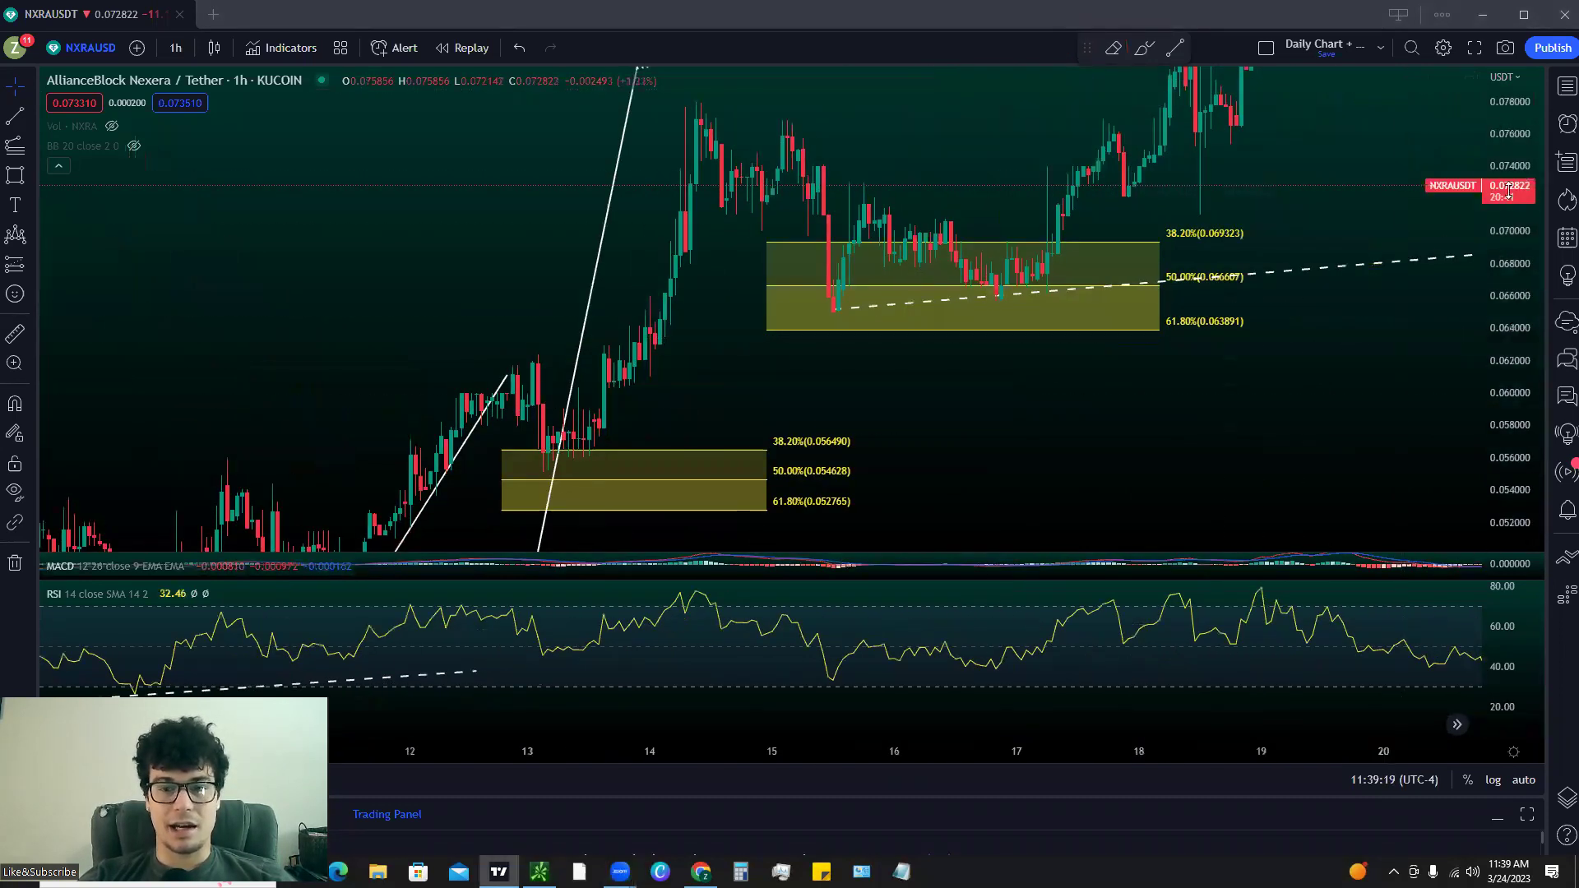
left_click_drag(1497, 134, 1524, 307)
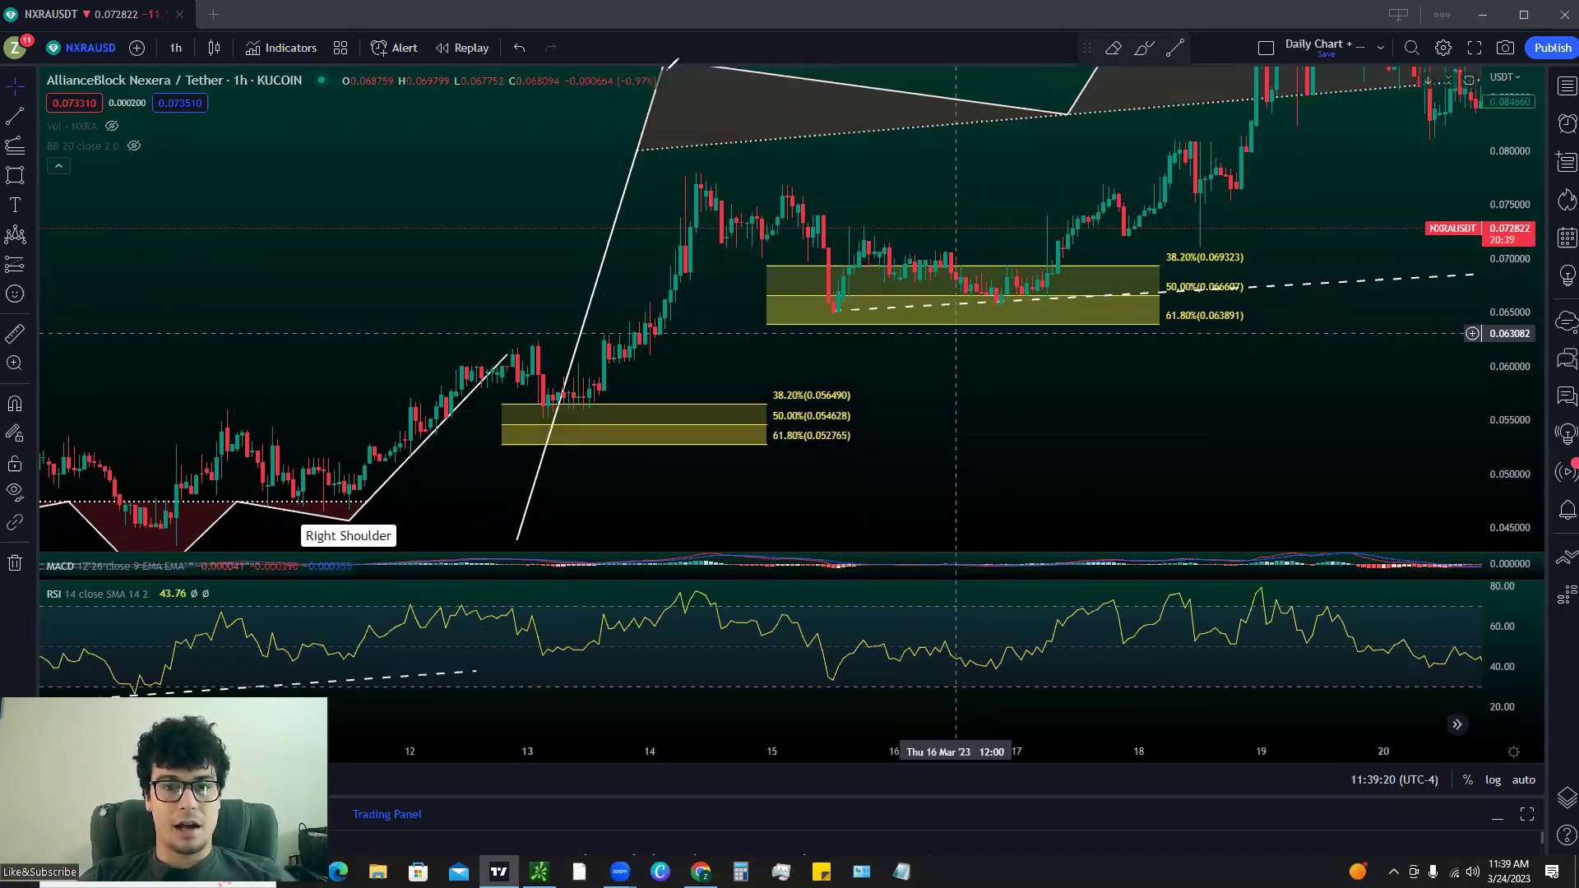
left_click_drag(535, 393, 575, 385)
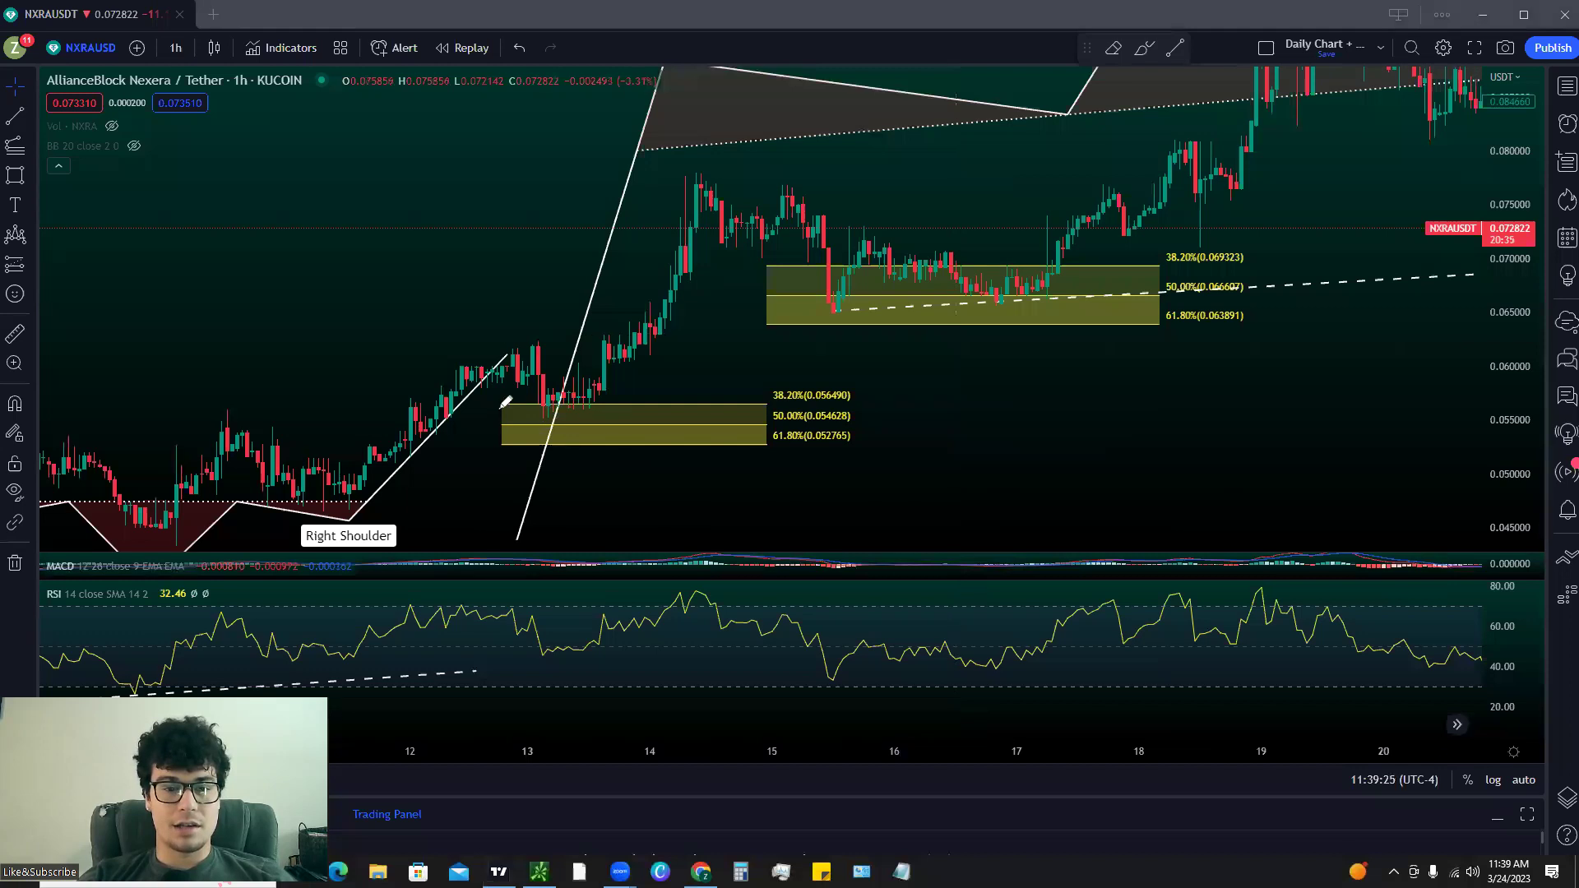
mouse_move(647, 182)
left_mouse_down()
mouse_move(740, 147)
mouse_move(720, 167)
mouse_move(837, 316)
mouse_move(963, 252)
mouse_move(1051, 291)
mouse_move(1230, 29)
mouse_move(1249, 96)
left_mouse_up()
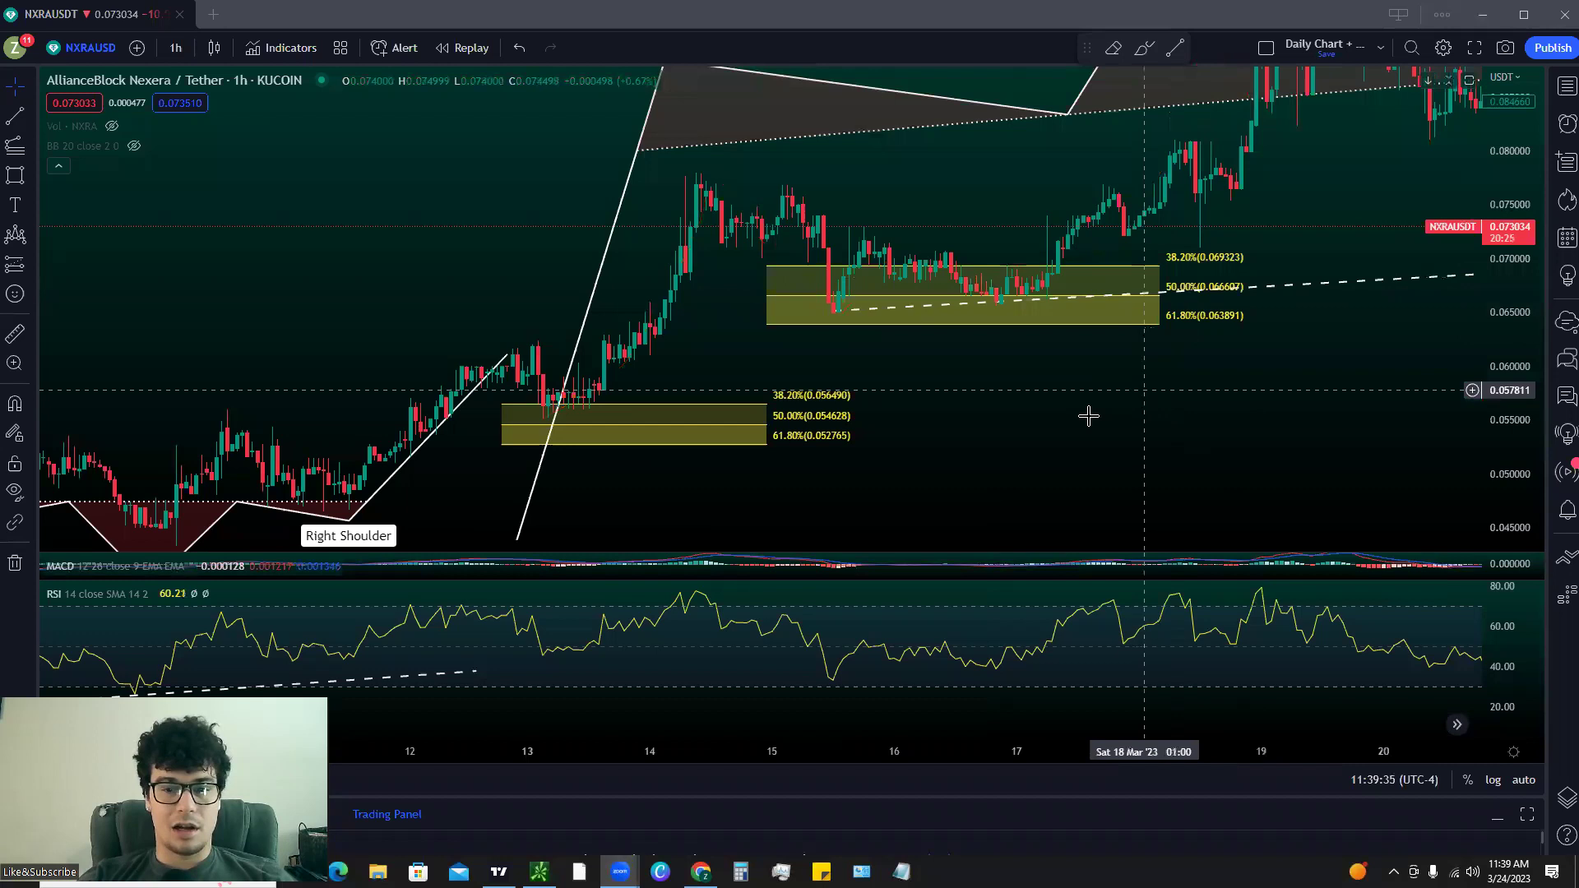
Step: Circle the upper zone's retracement levels and underline its 38.20% and 61.80% labels in red
left_click_drag(1127, 403, 1231, 348)
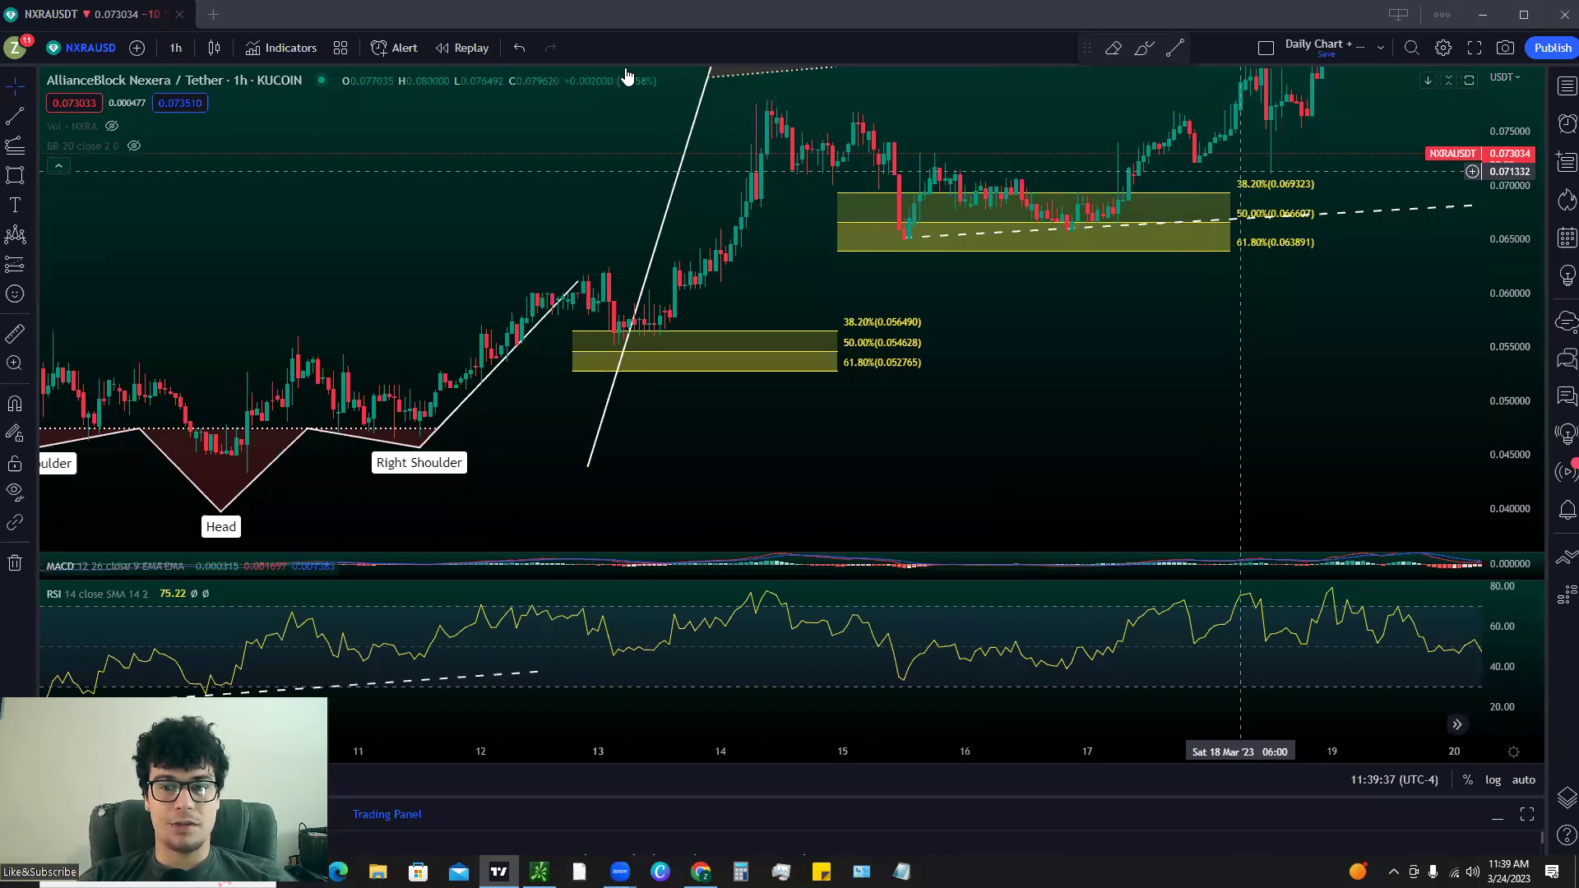
left_click_drag(1262, 280, 1316, 174)
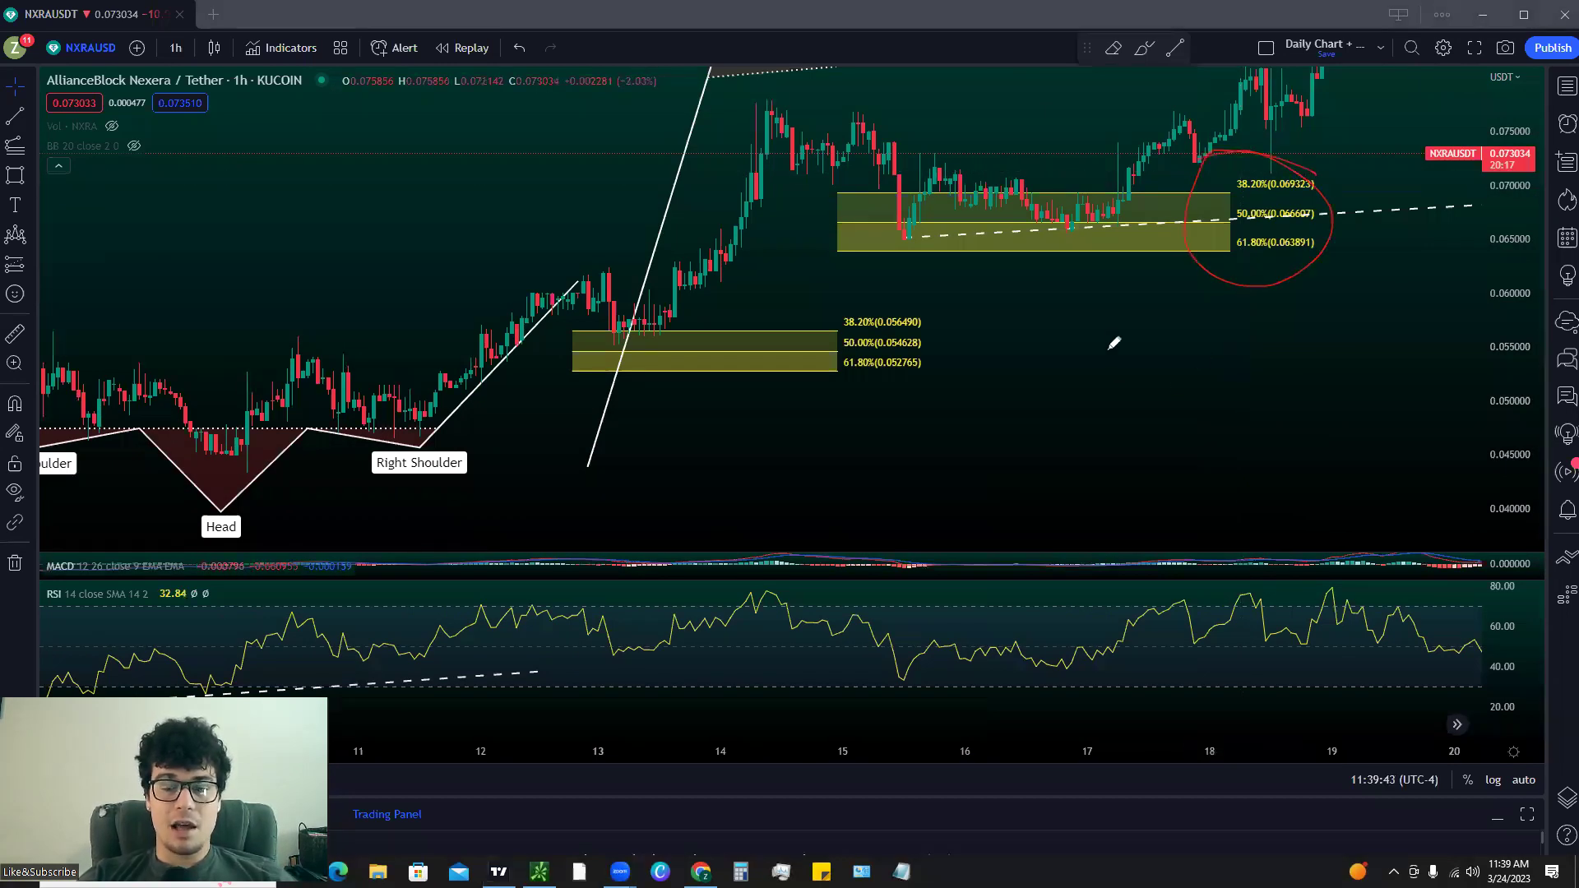
left_click_drag(1068, 332, 1098, 420)
left_click_drag(964, 527, 1098, 420)
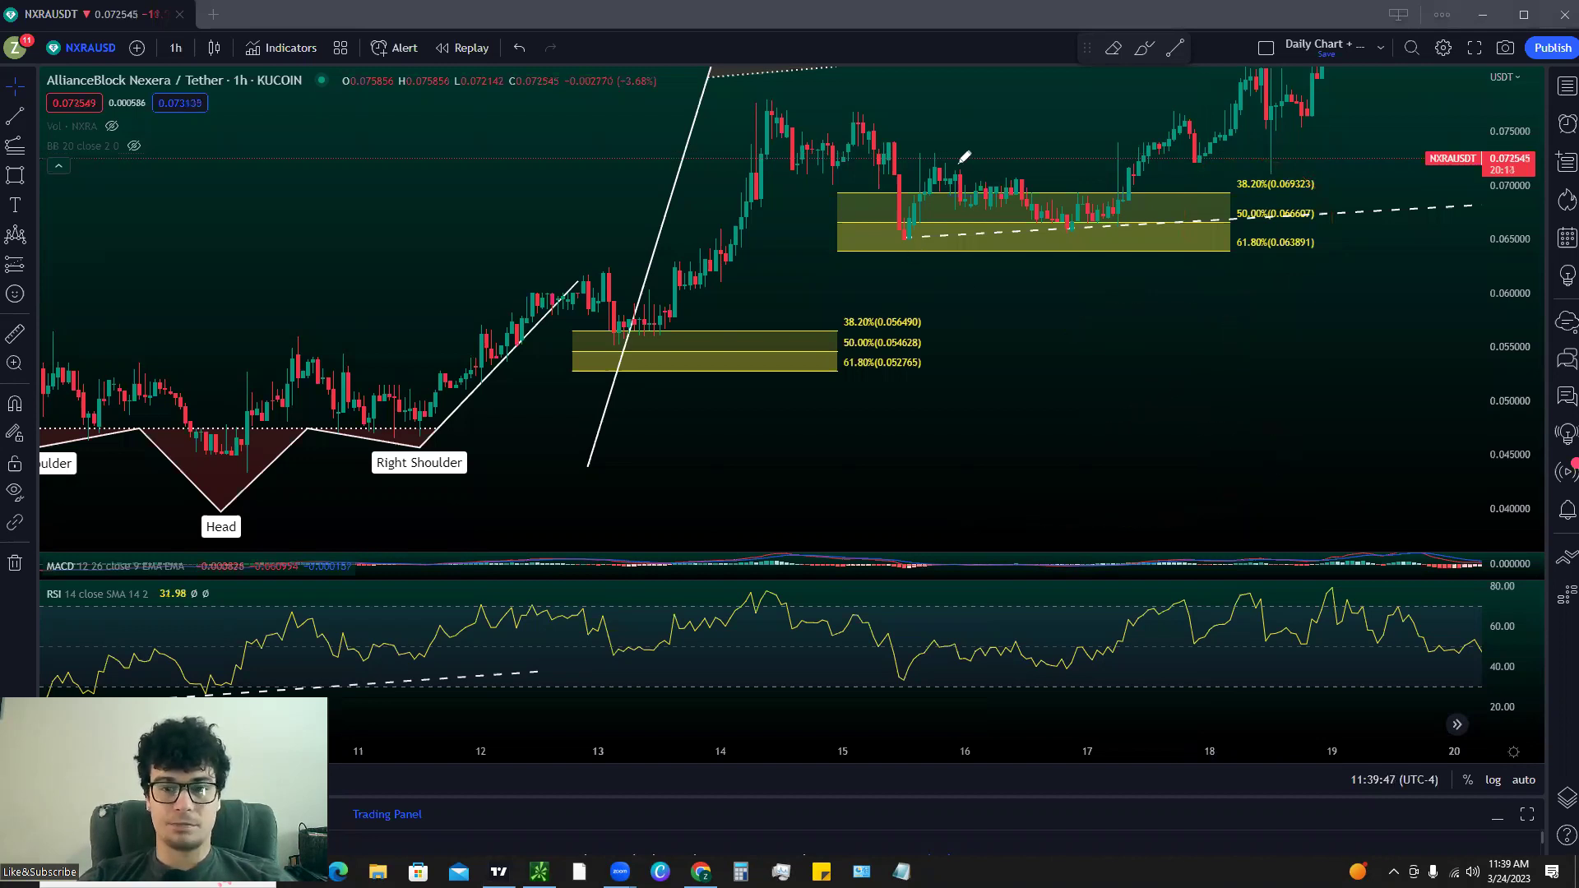
left_click_drag(1236, 192, 1323, 192)
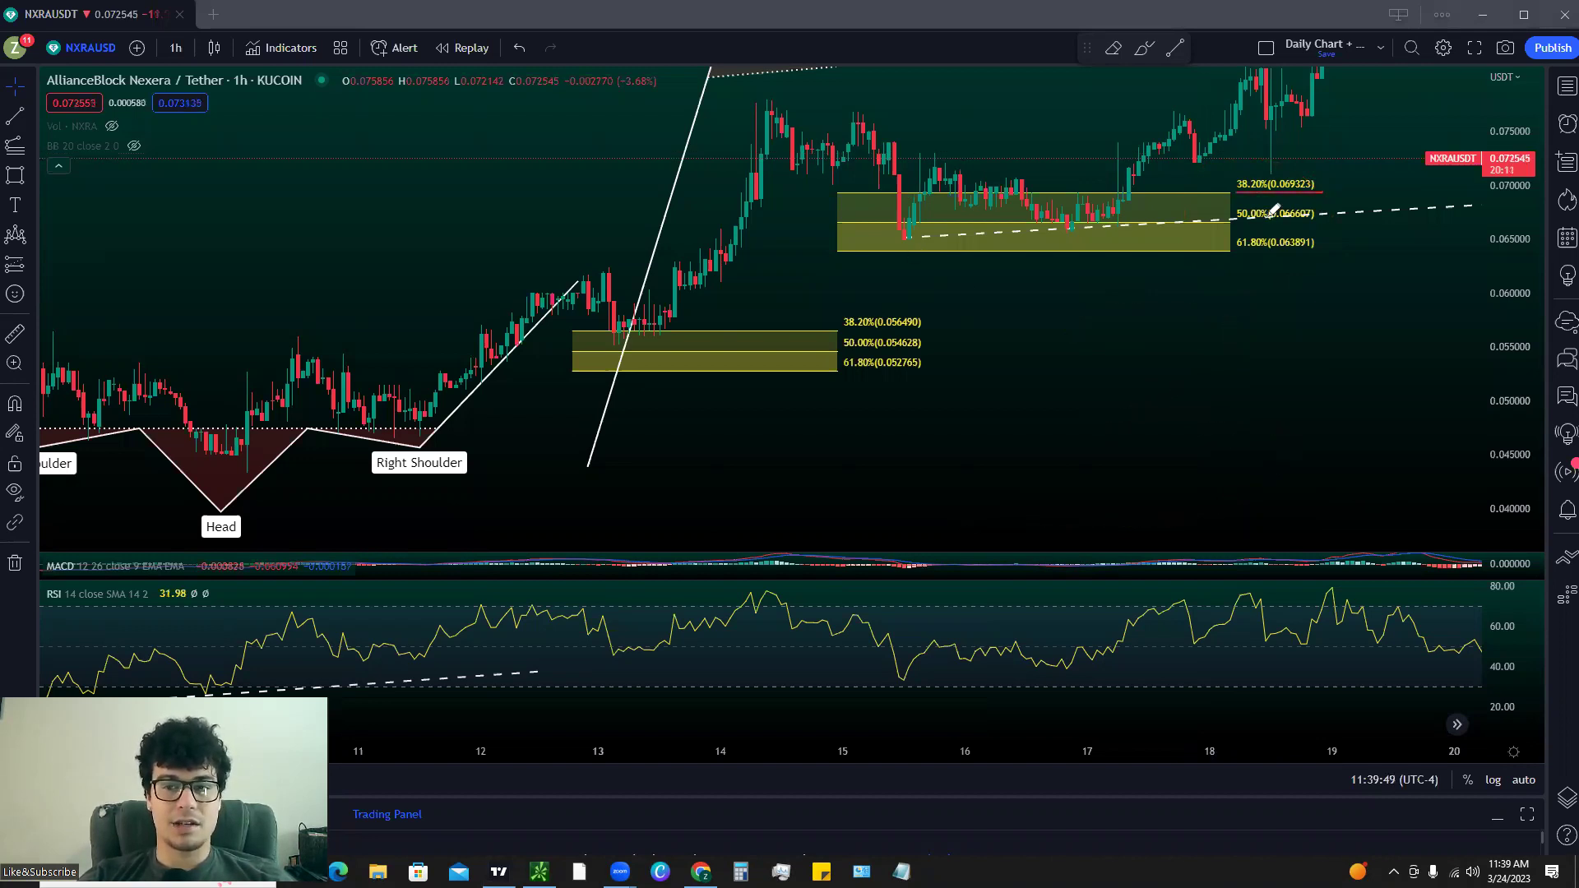
left_click_drag(1224, 255, 1386, 255)
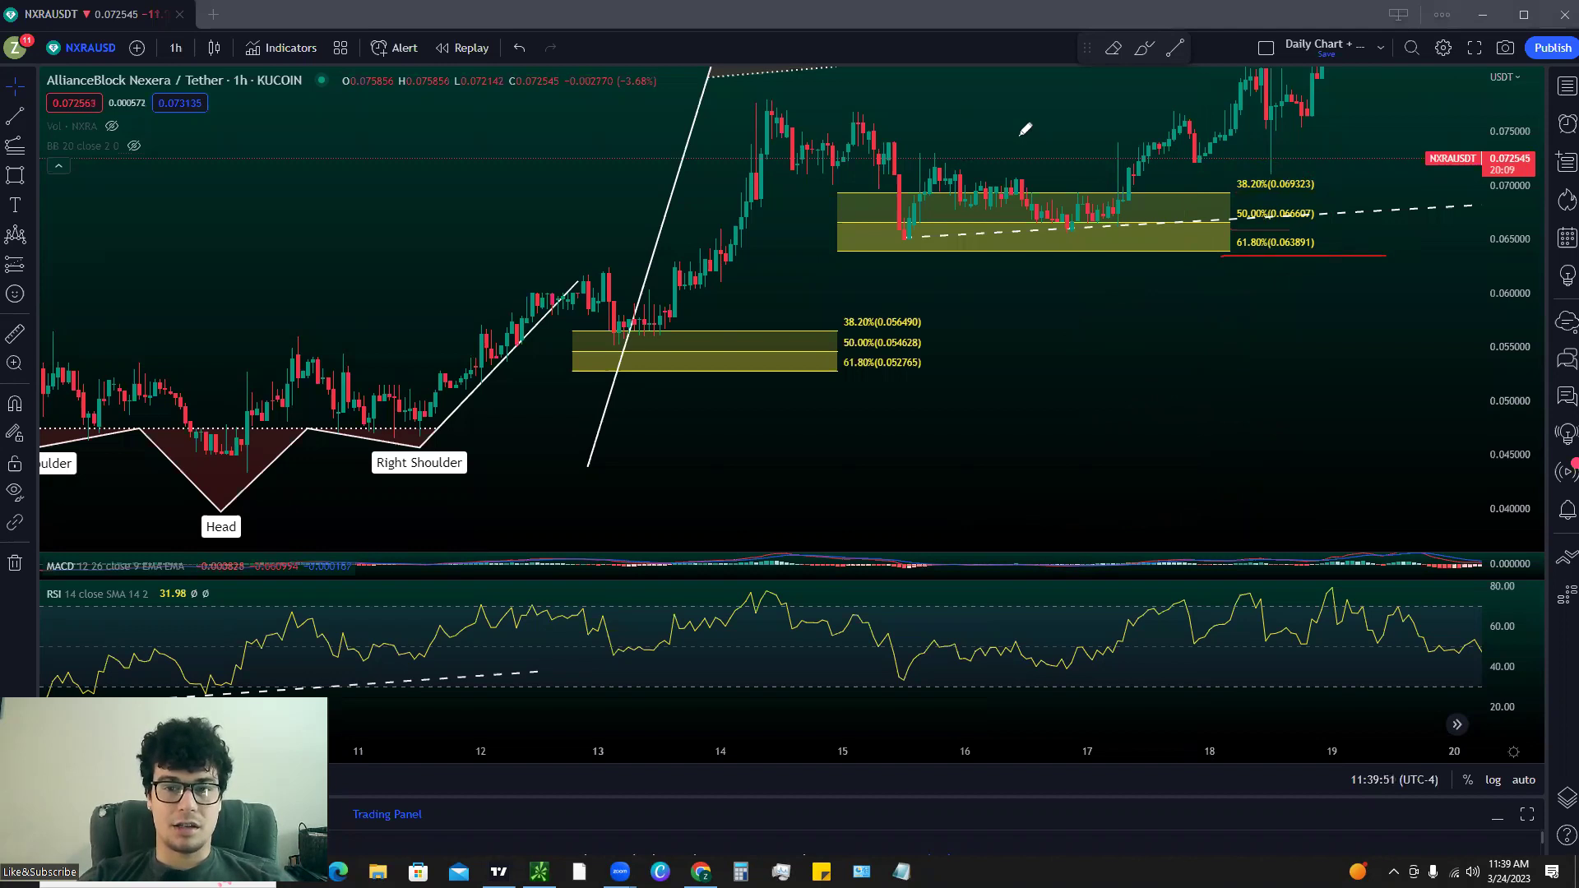
Step: Shift the larger head-and-shoulders pattern's Head point slightly later, above the highest price peak, and select the red resistance zone
scroll(1308, 363, "down", 2)
scroll(1447, 372, "down", 2)
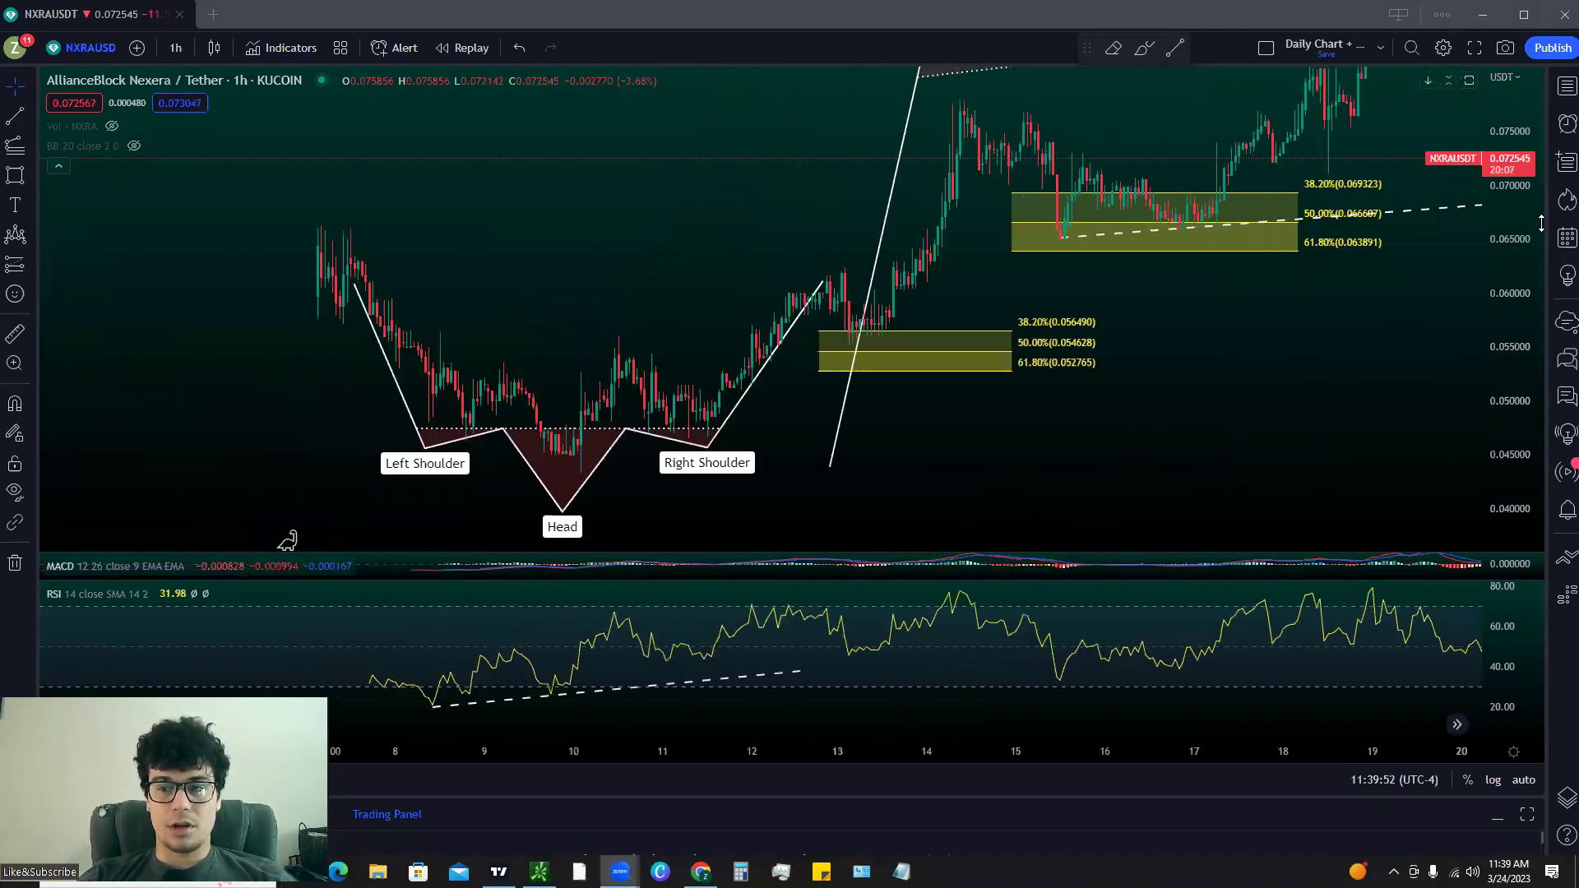
scroll(1424, 356, "down", 4)
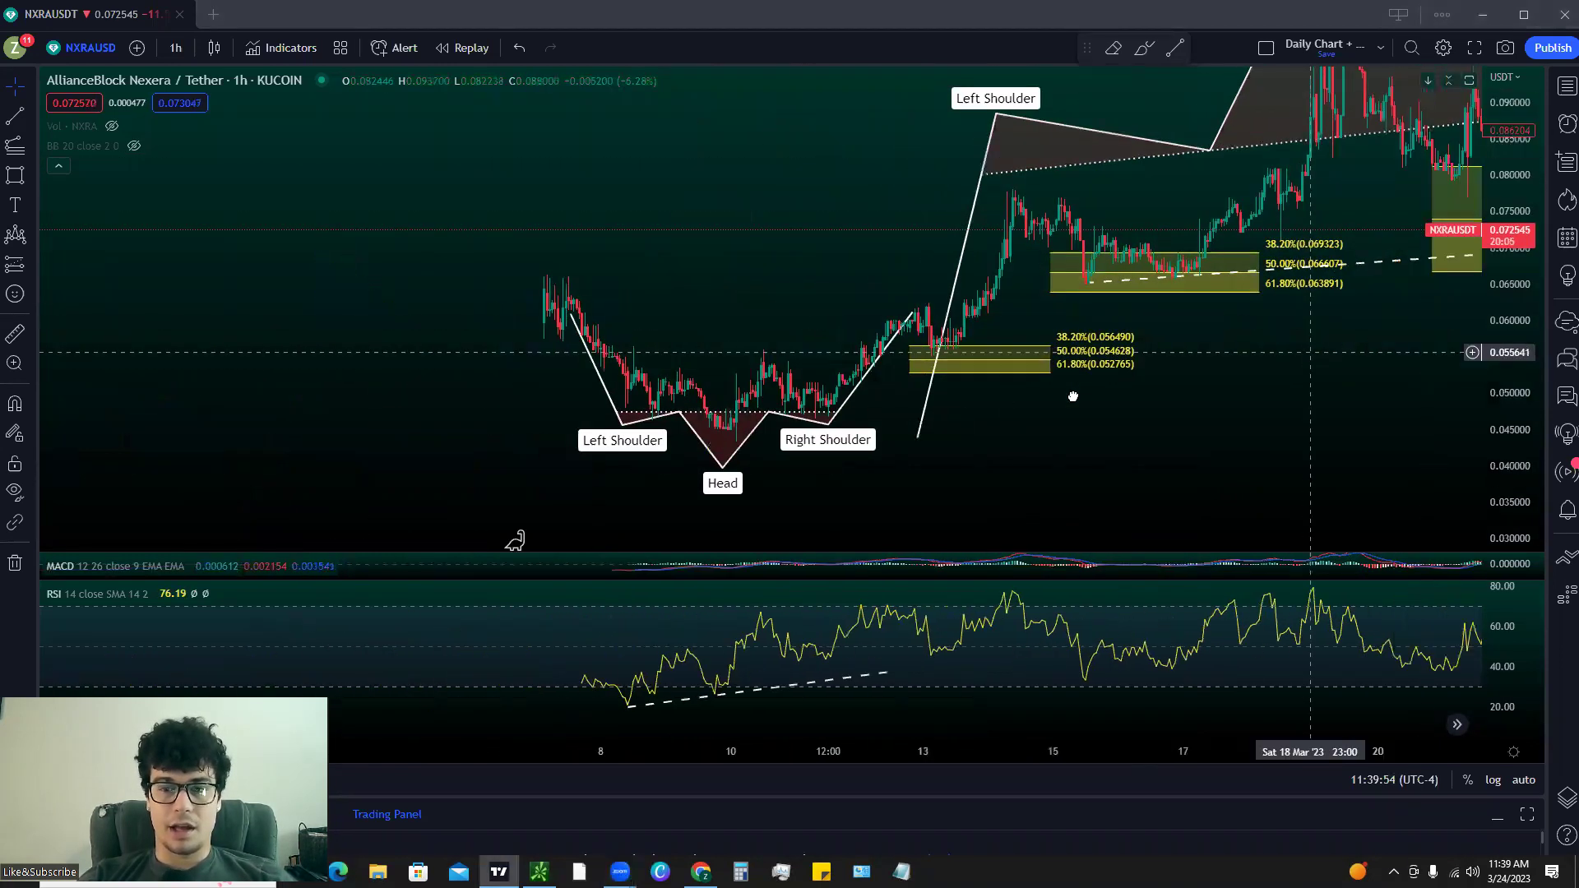
left_click_drag(795, 427, 760, 423)
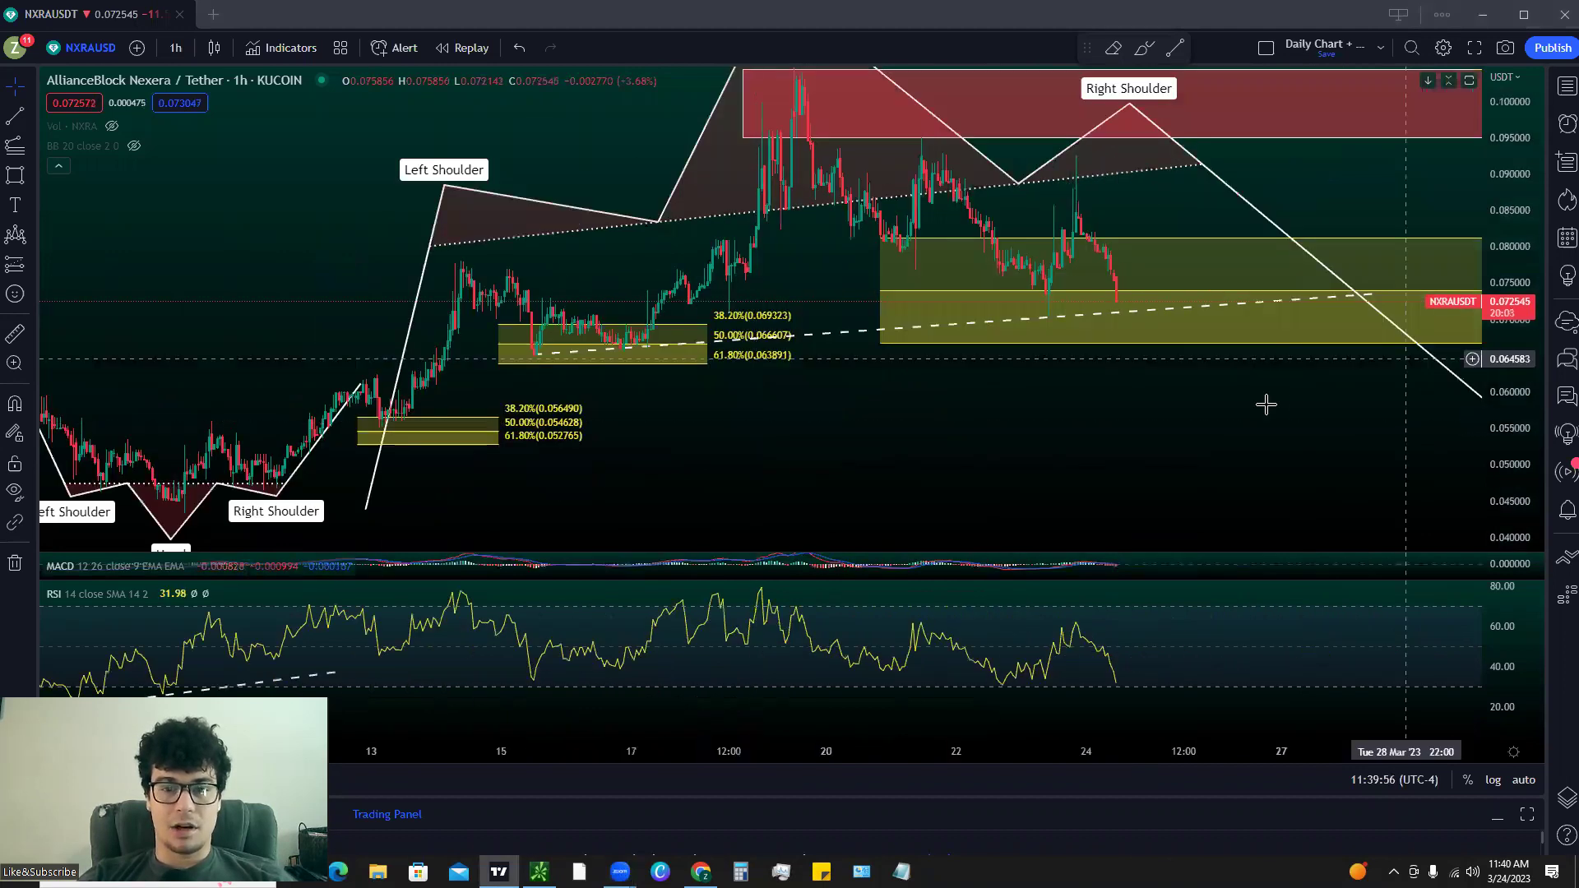
left_click_drag(1512, 183, 1451, 306)
left_click_drag(1044, 412, 1033, 463)
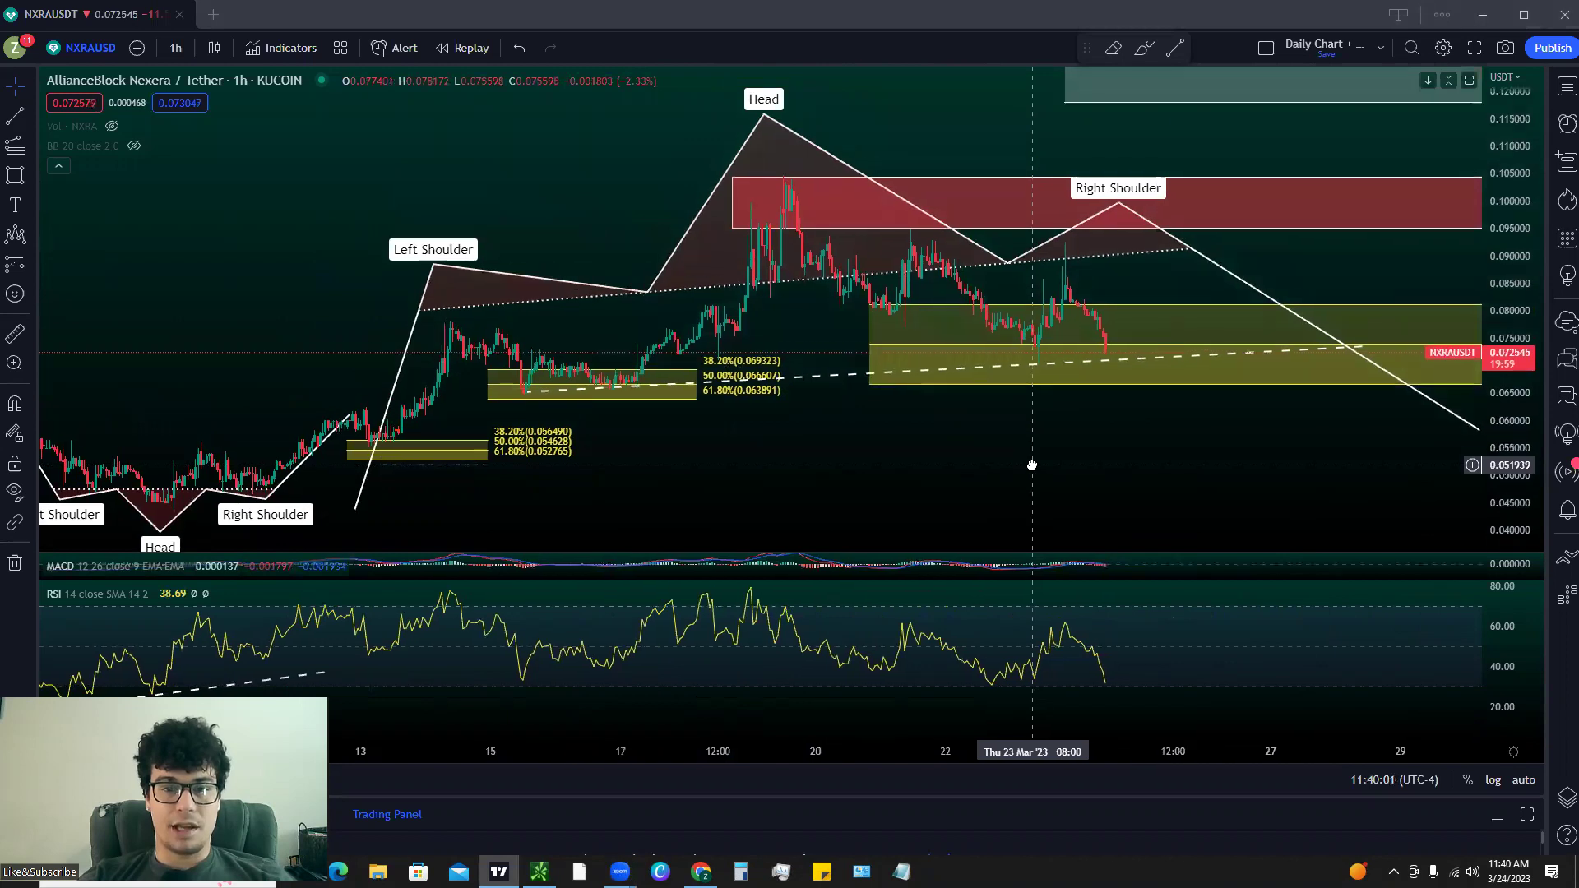
left_click_drag(765, 115, 787, 114)
left_click(1020, 506)
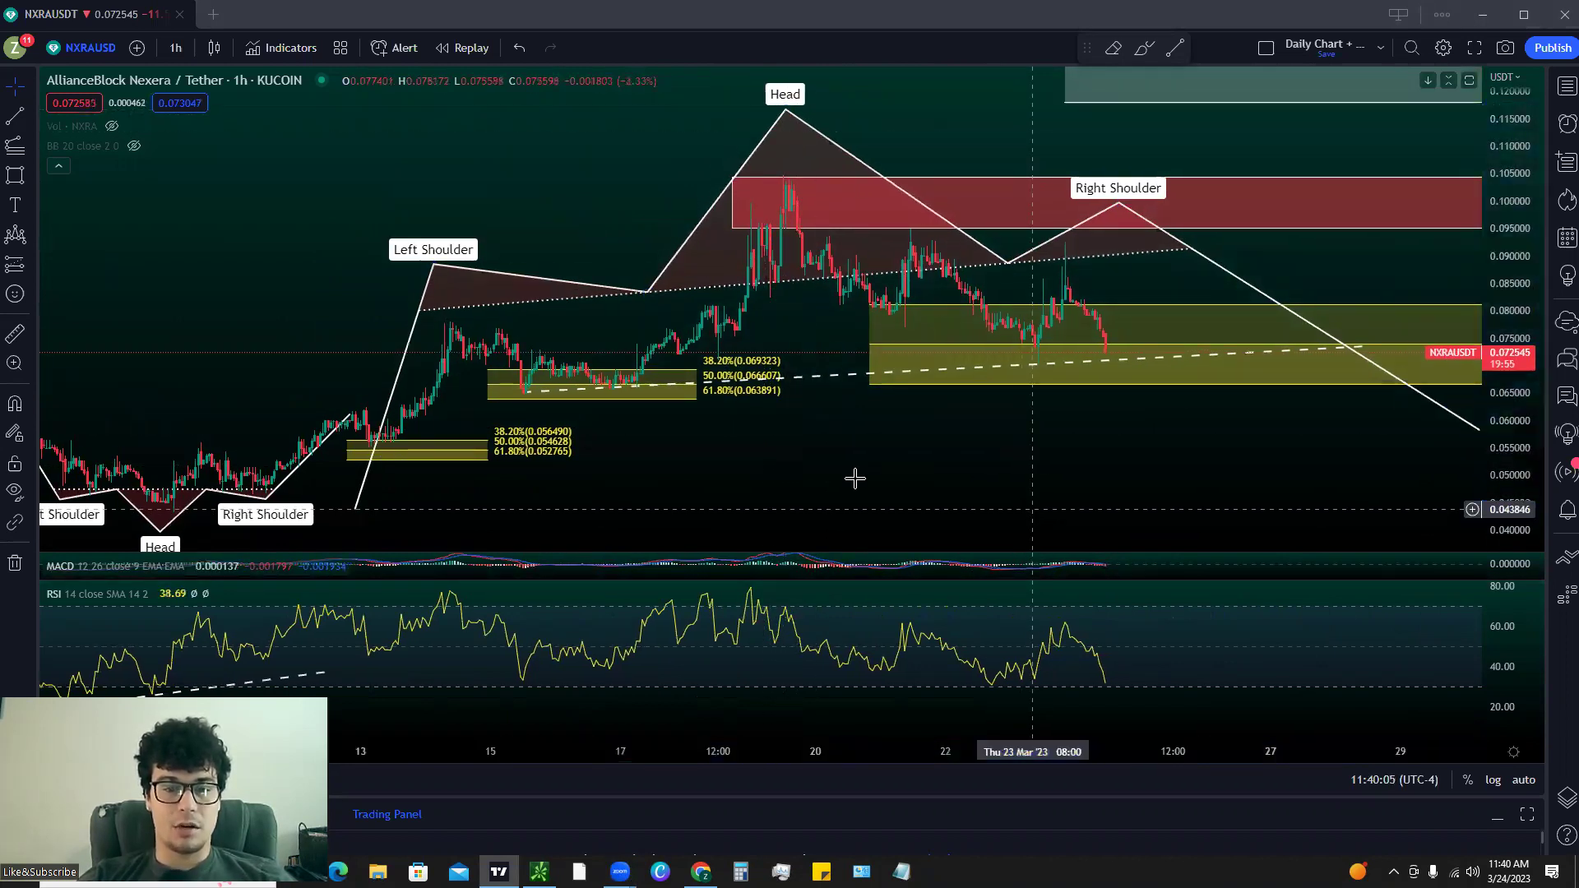
left_click(792, 178)
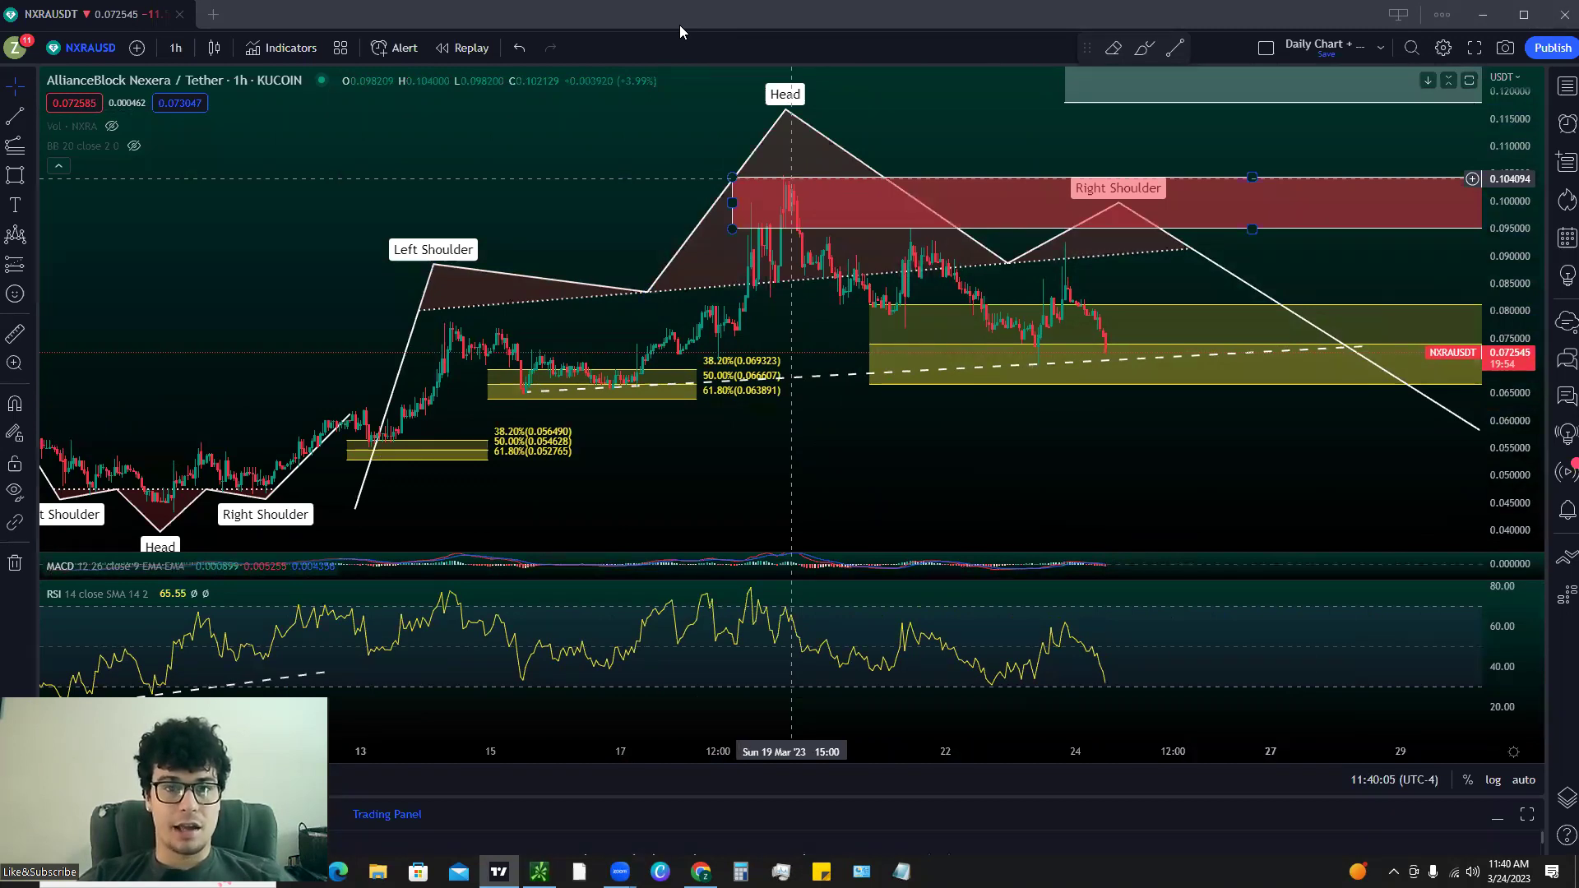
Step: Trace the dashed trendline and sketch a projected sideways move followed by a steep drop ending in a red arrowhead near 0.040000
left_click_drag(522, 392, 1383, 325)
mouse_move(1075, 283)
left_mouse_down()
mouse_move(1223, 346)
mouse_move(1386, 490)
mouse_move(1390, 543)
left_mouse_up()
mouse_move(1306, 476)
left_mouse_down()
mouse_move(1396, 536)
mouse_move(1422, 446)
left_mouse_up()
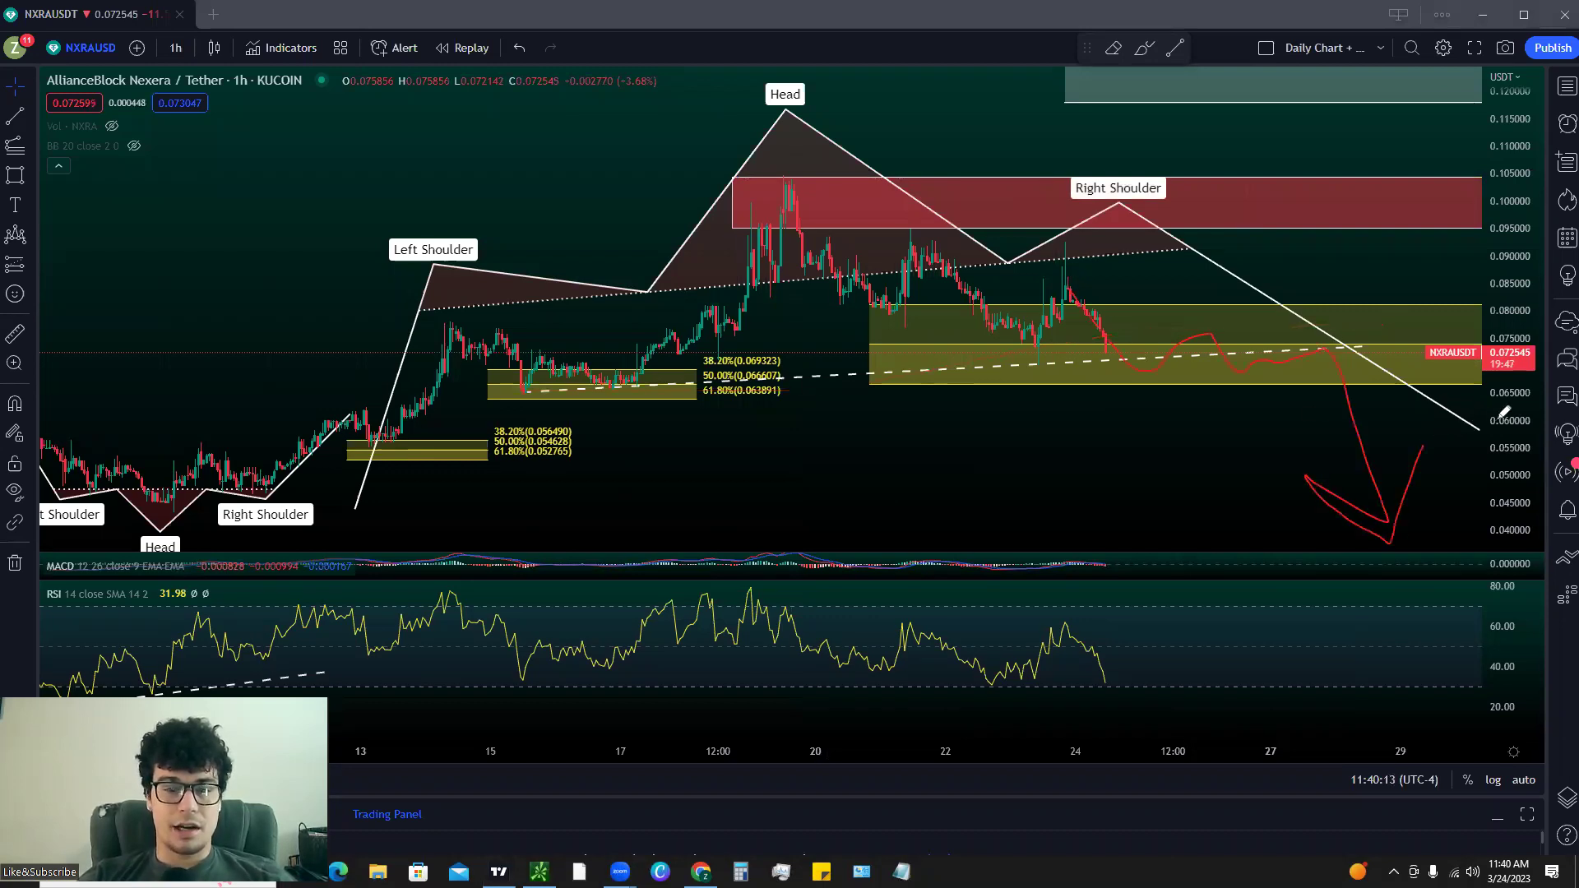
left_click_drag(329, 463, 1567, 458)
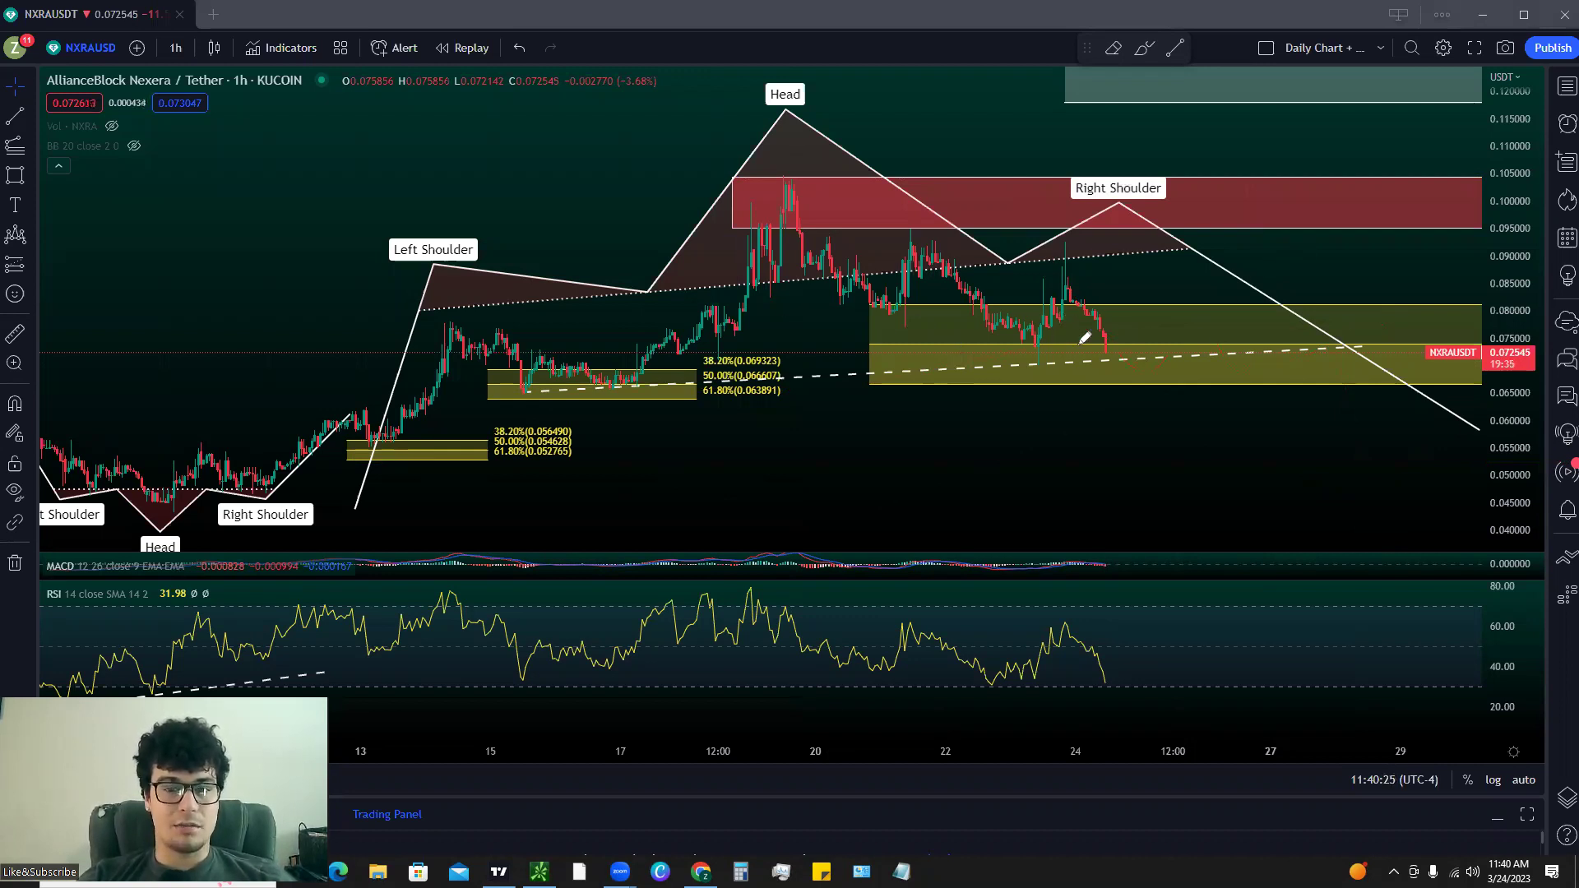
Step: Mark the price peak and upper edge of the red resistance zone, and trace the pullback and a possible rebound towards the neckline
mouse_move(837, 161)
left_mouse_down()
mouse_move(966, 170)
mouse_move(646, 188)
left_mouse_up()
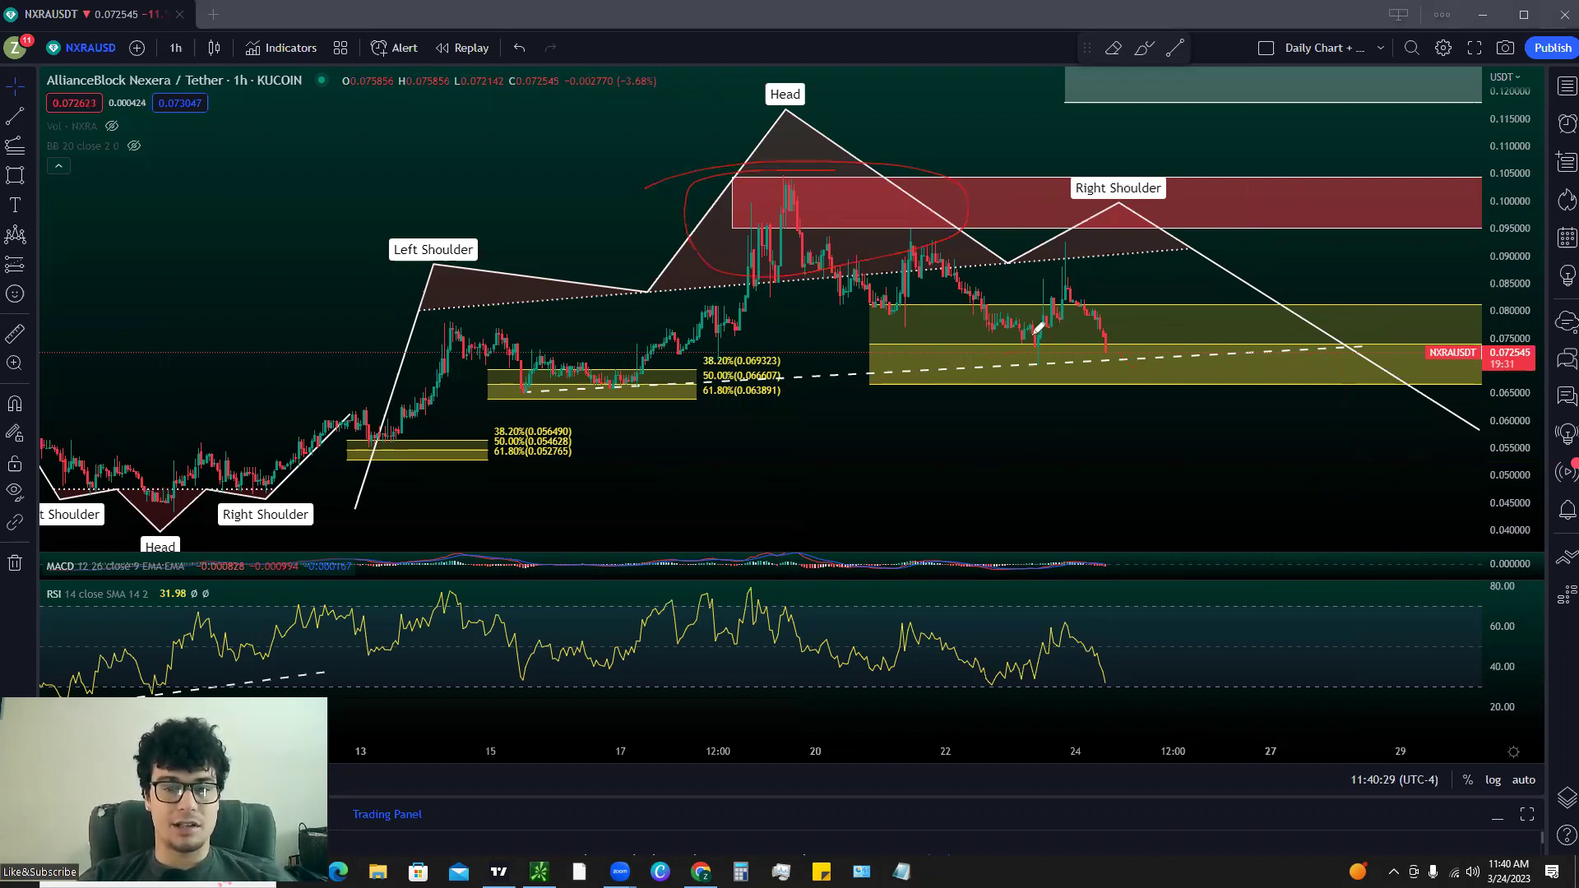
left_click_drag(799, 216, 1564, 216)
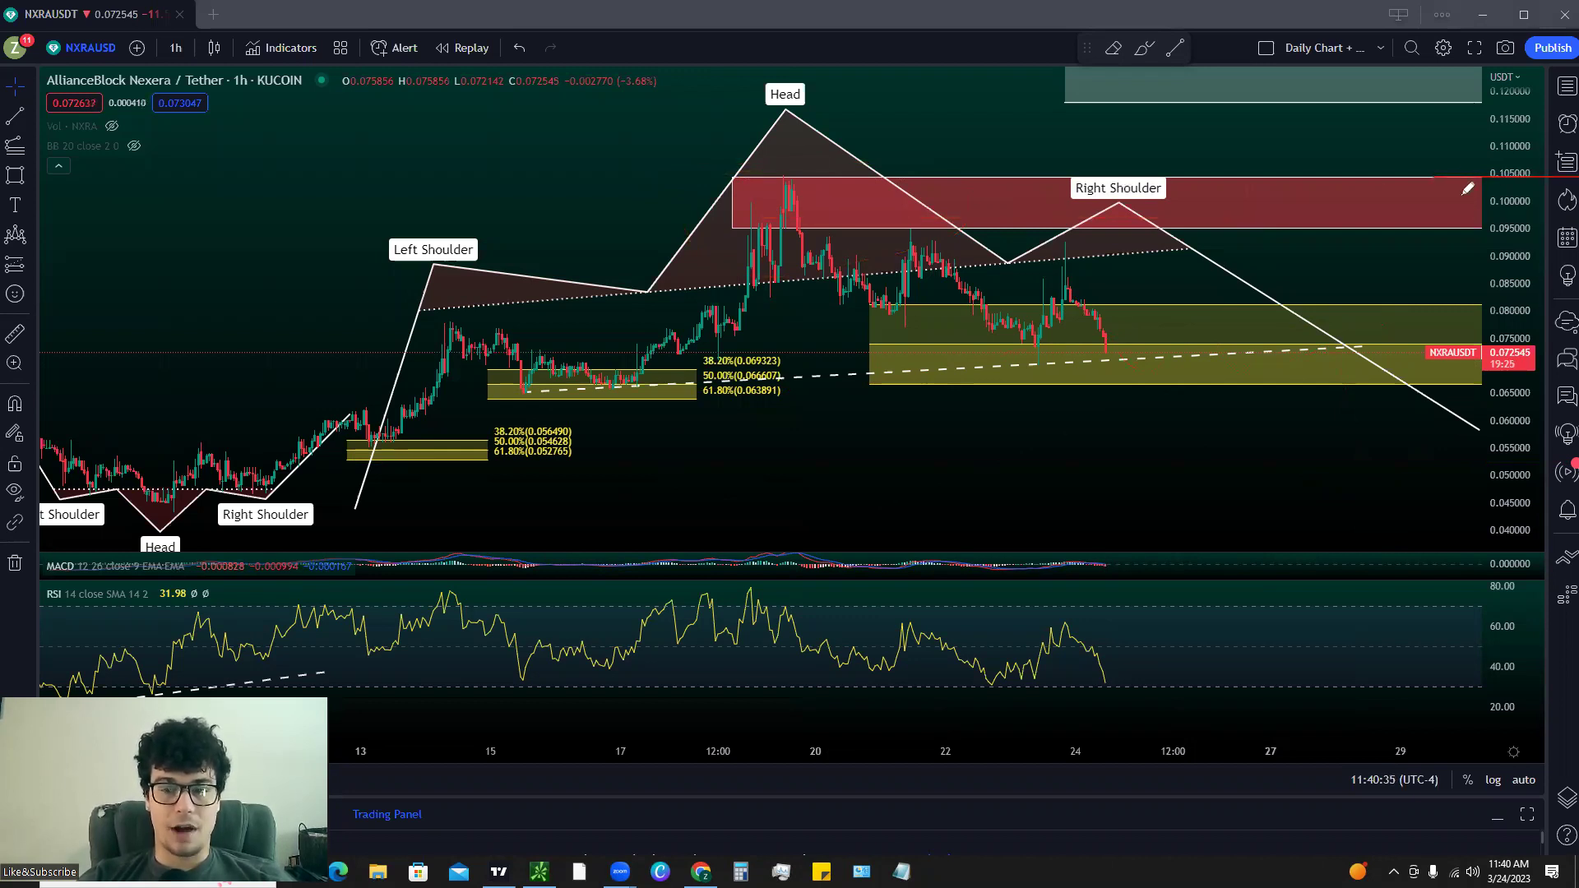
mouse_move(788, 163)
left_mouse_down()
mouse_move(831, 179)
mouse_move(735, 198)
mouse_move(781, 171)
mouse_move(740, 171)
left_mouse_up()
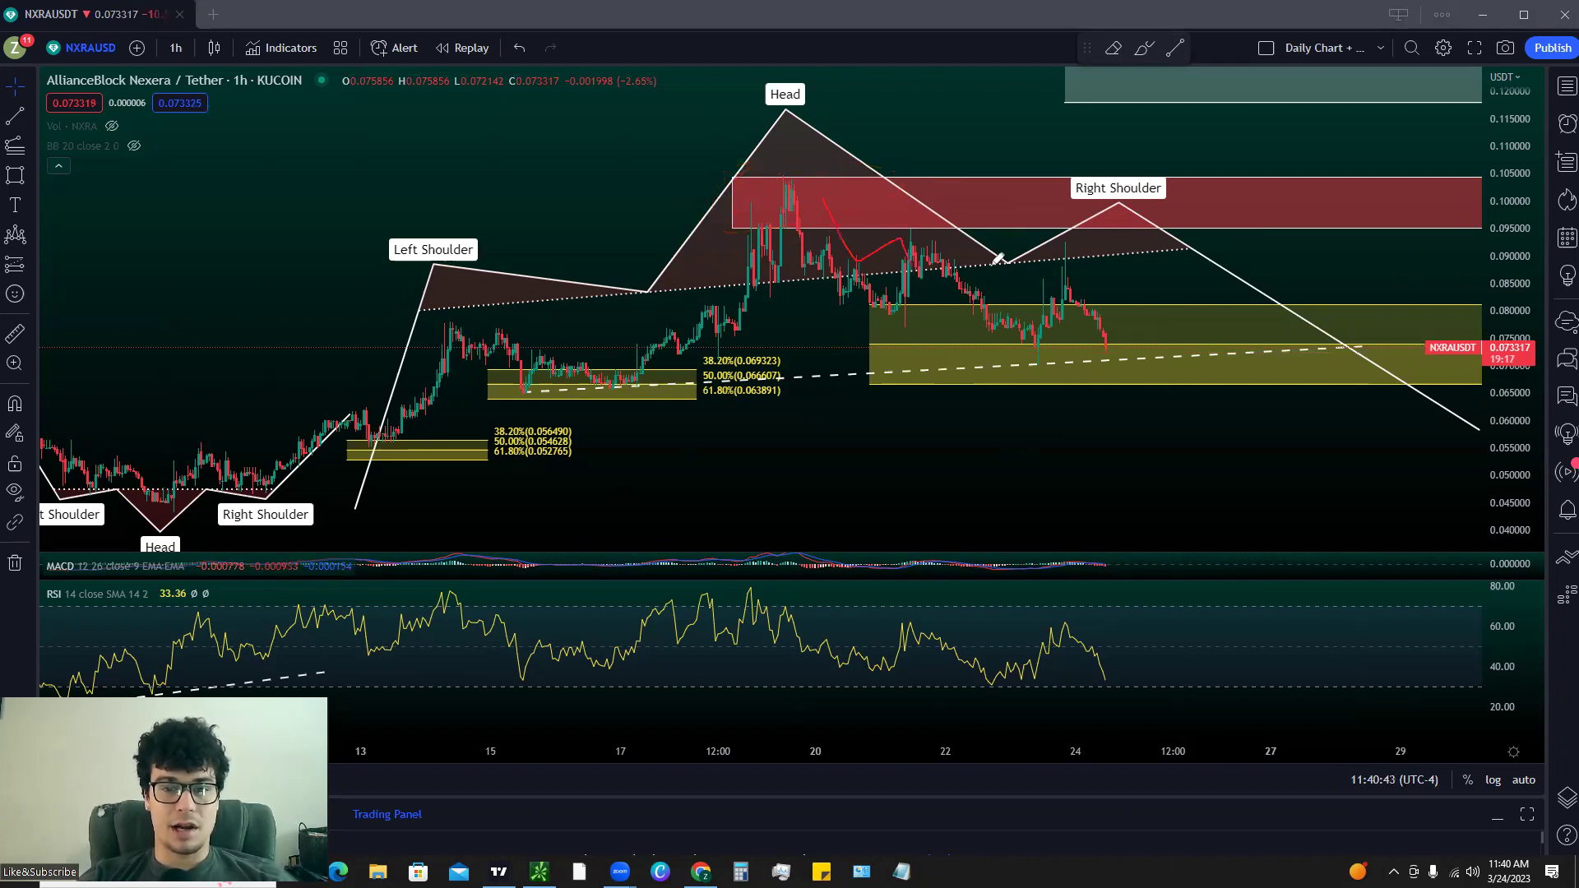
mouse_move(1107, 342)
left_mouse_down()
mouse_move(1189, 205)
mouse_move(1189, 233)
left_mouse_up()
left_click_drag(719, 216, 790, 171)
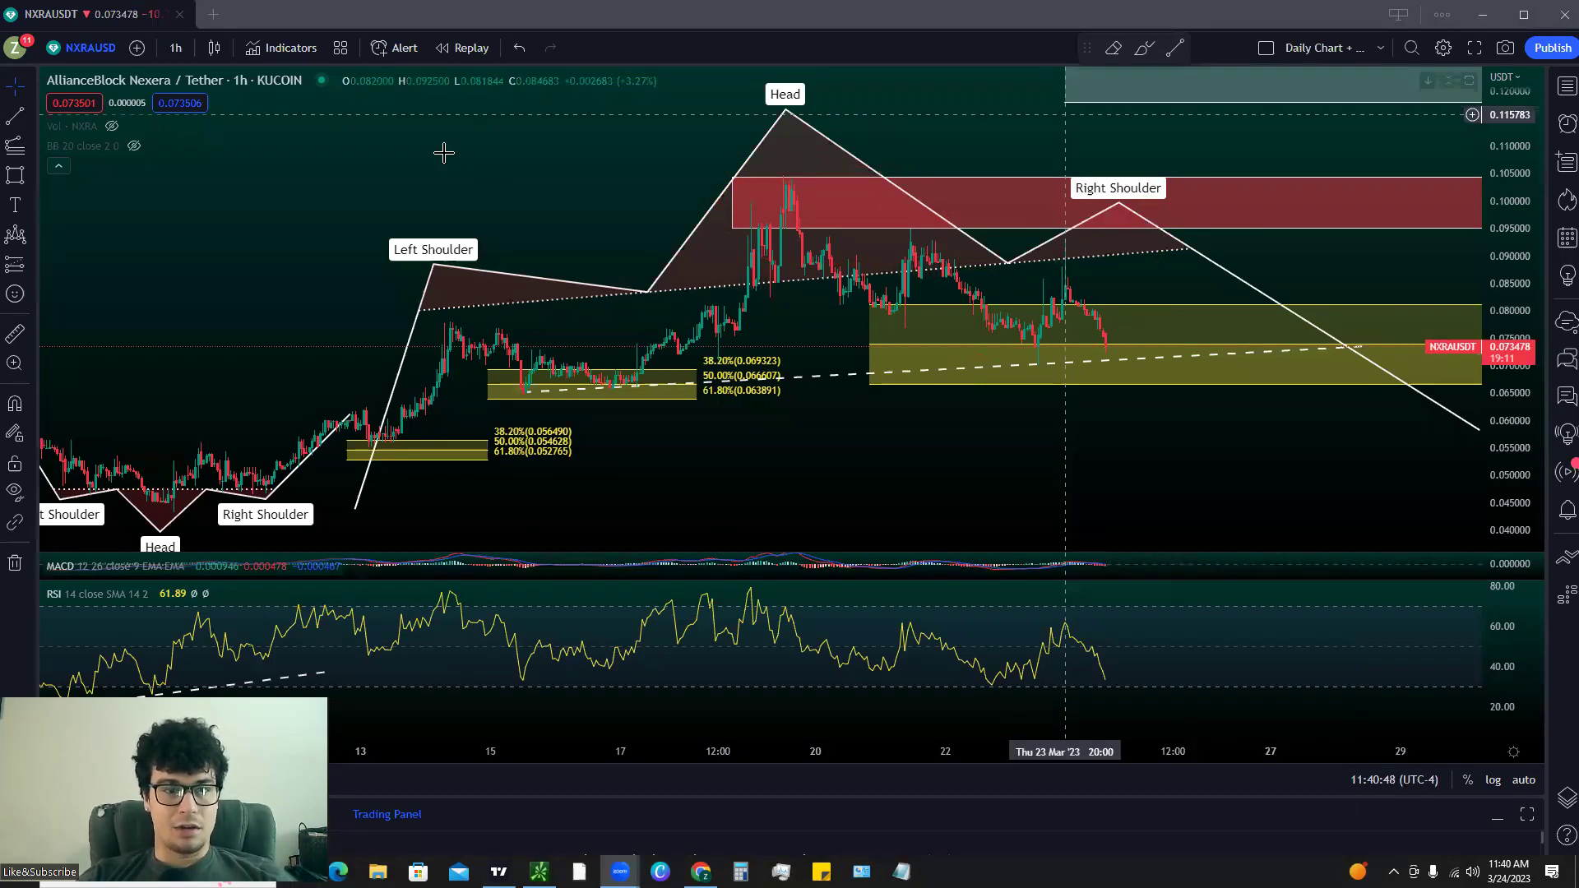
Step: Switch the chart to the 1-day timeframe and enlarge the daily candles with their head-and-shoulders patterns and retracement zones
left_click(179, 48)
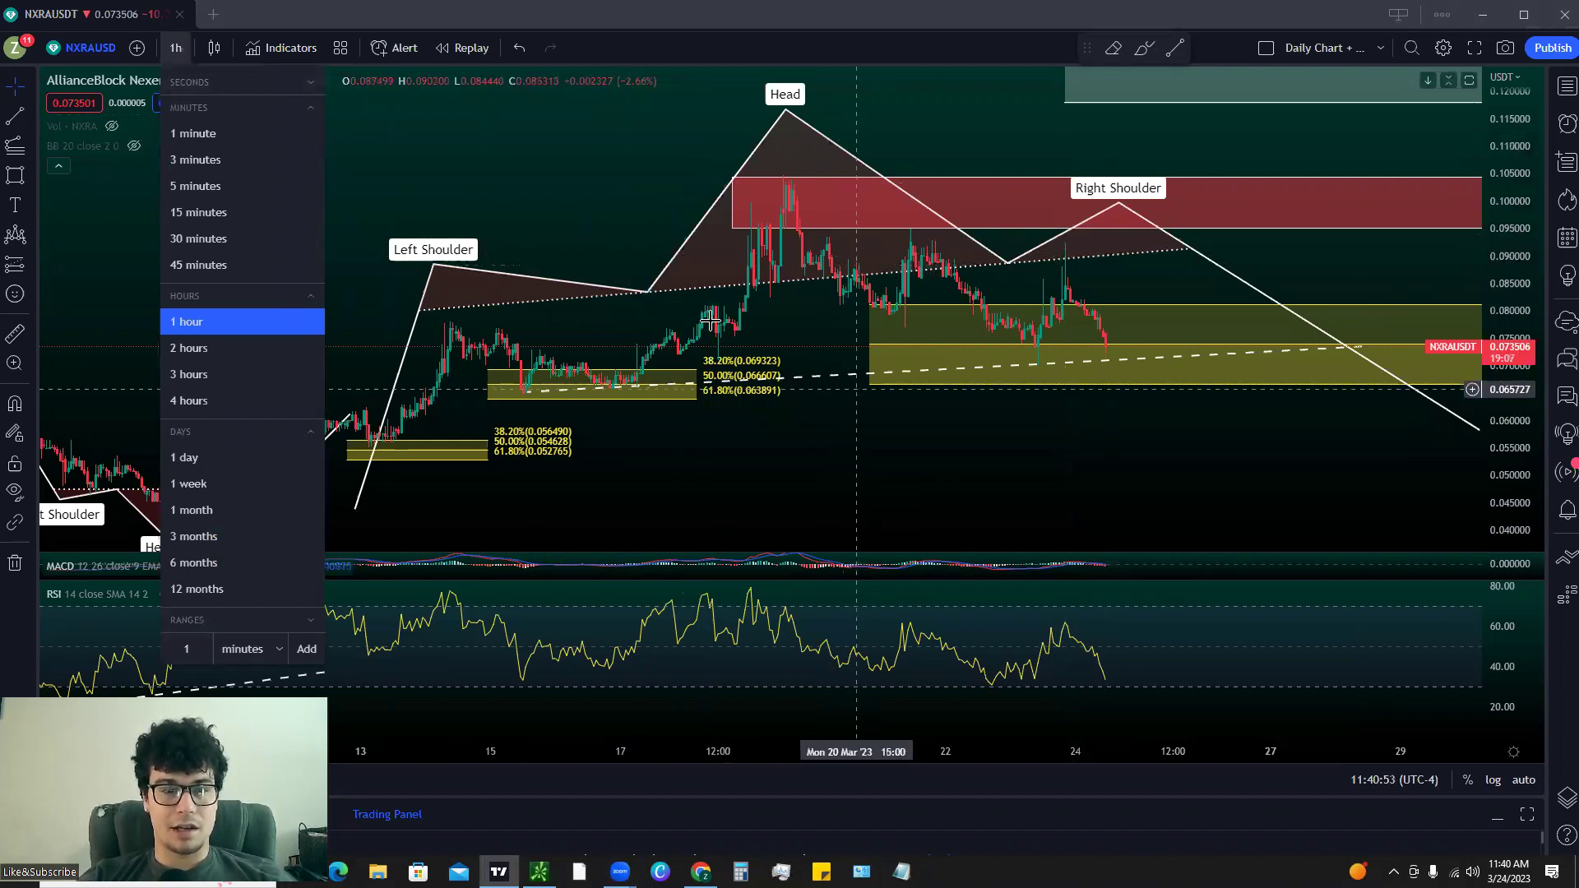
left_click(191, 457)
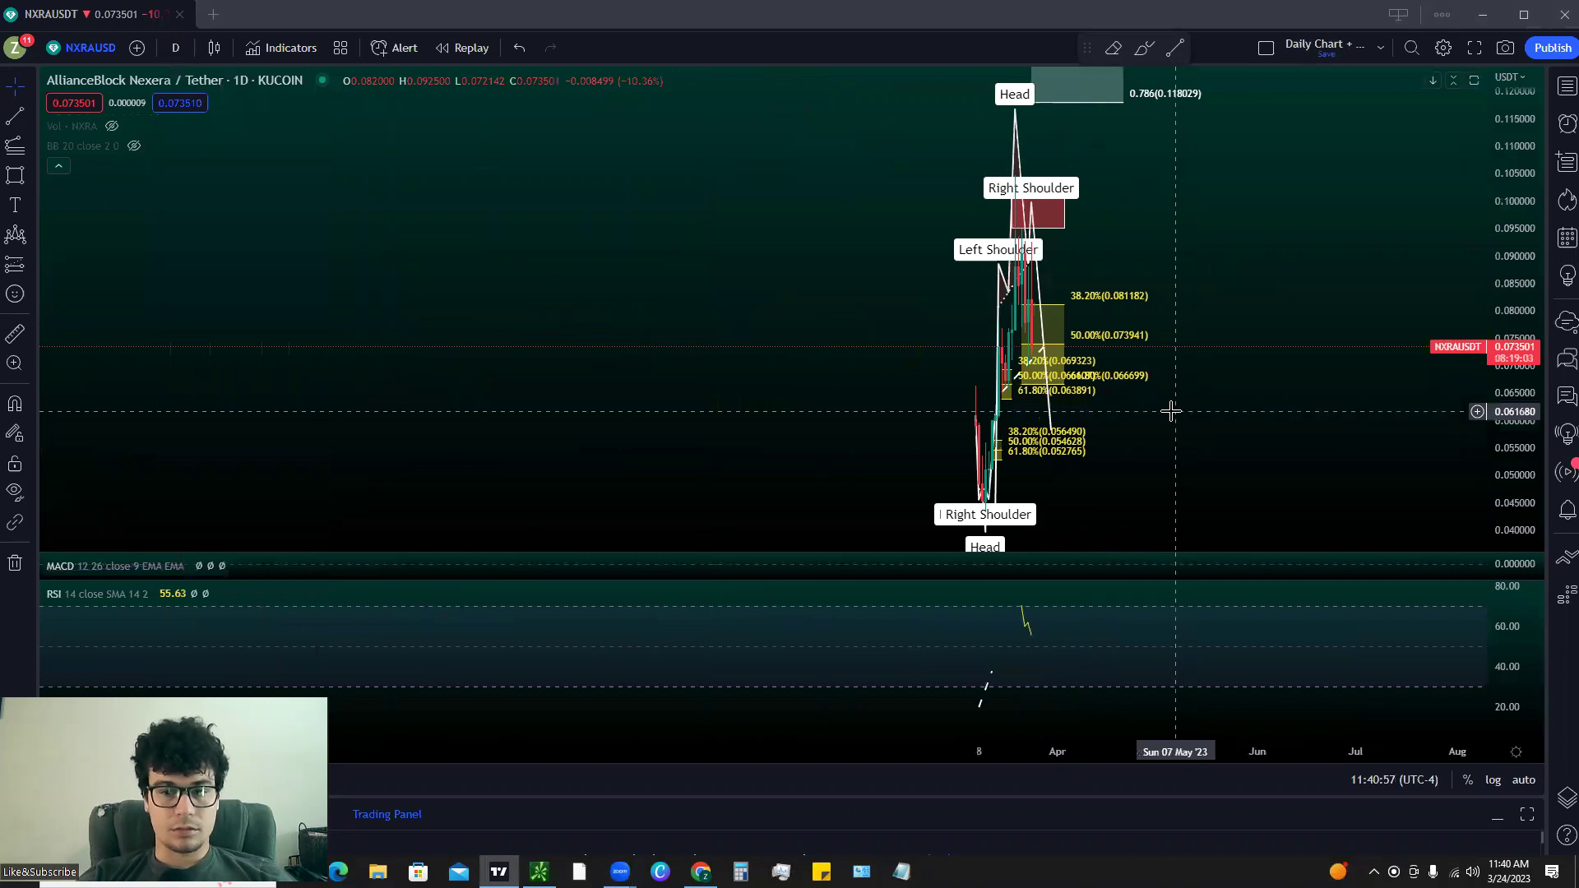
scroll(1120, 413, "up", 6)
left_click_drag(559, 257, 1173, 262)
scroll(1121, 267, "up", 6)
left_click_drag(721, 260, 1456, 218)
left_click_drag(1531, 185, 1518, 251)
left_click_drag(1215, 274, 1174, 220)
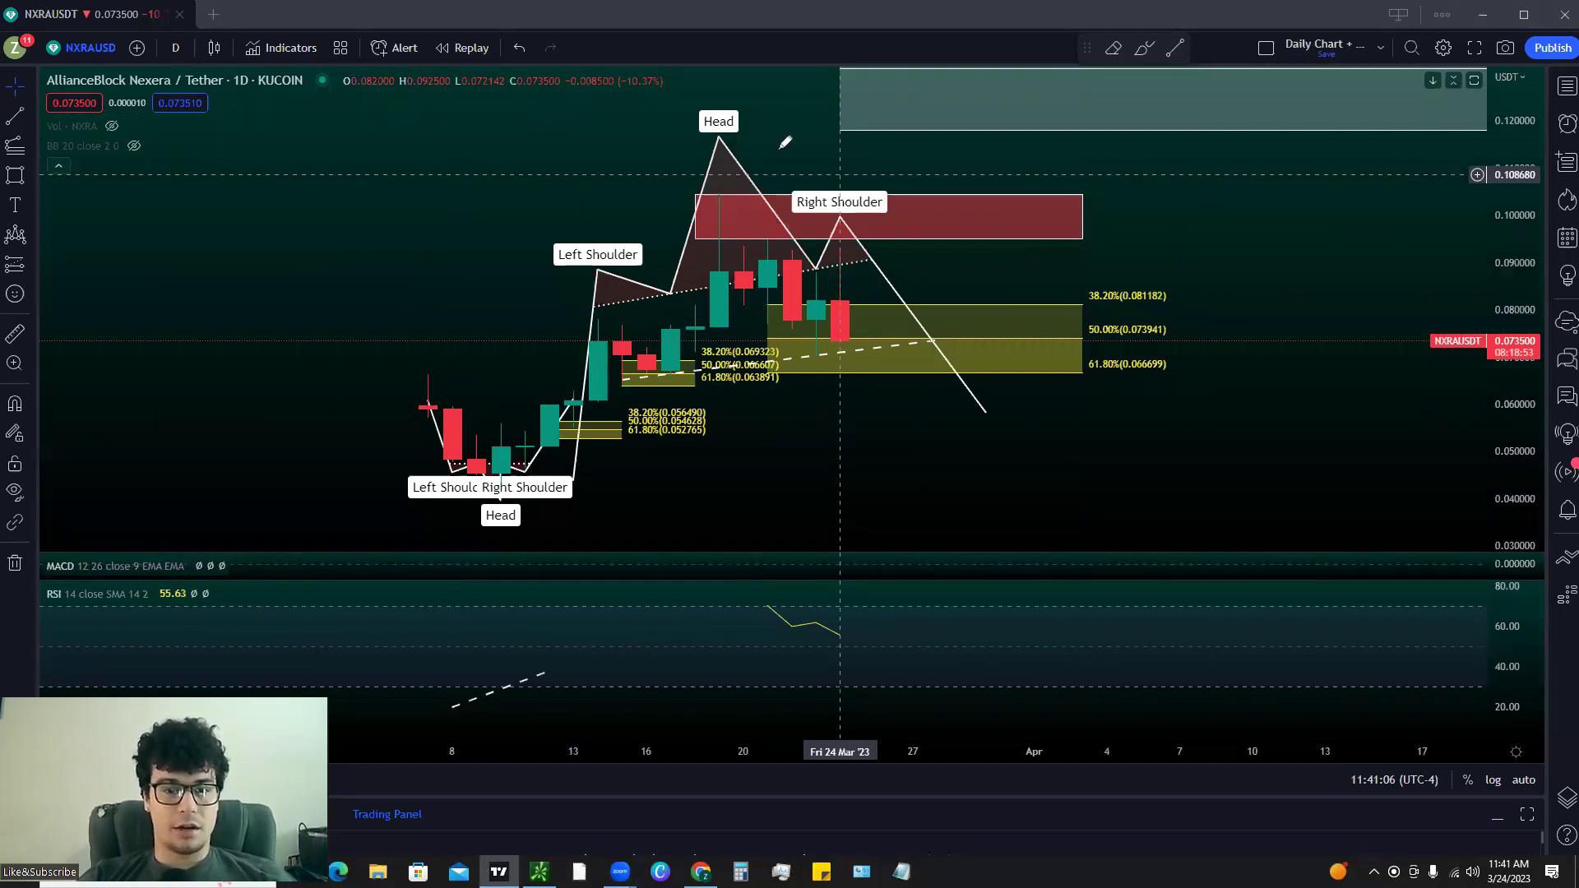
Step: Circle the daily low and high, and trace the rally between them and the pullback into the current yellow retracement zone
left_click_drag(577, 457, 433, 448)
mouse_move(761, 174)
left_mouse_down()
mouse_move(797, 180)
mouse_move(652, 190)
left_mouse_up()
mouse_move(492, 501)
left_mouse_down()
mouse_move(550, 440)
mouse_move(706, 150)
left_mouse_up()
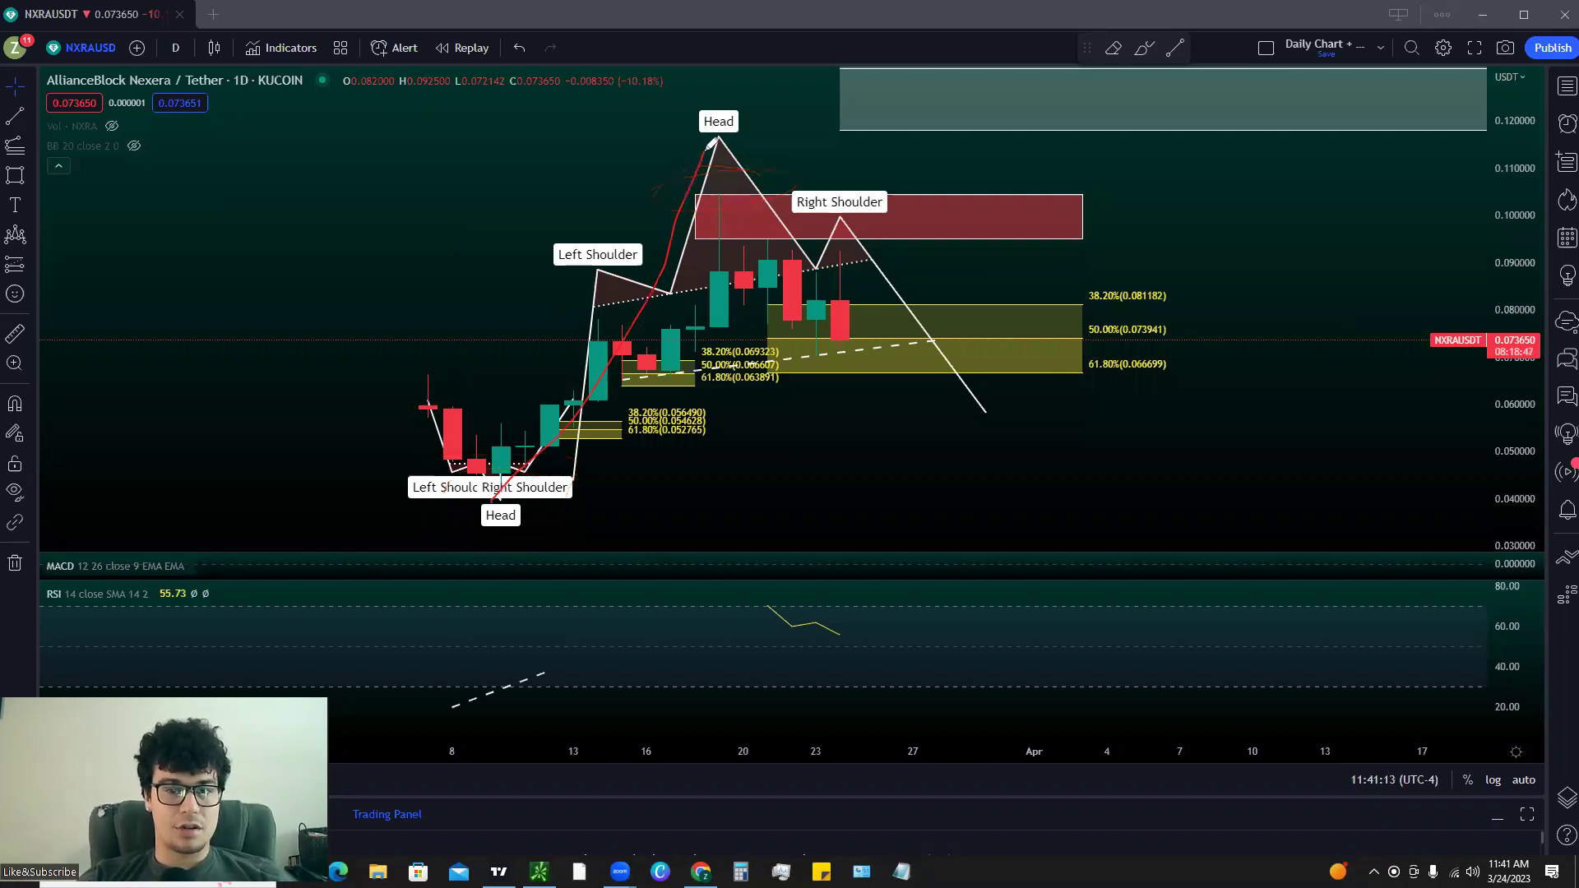
left_click_drag(810, 261, 875, 361)
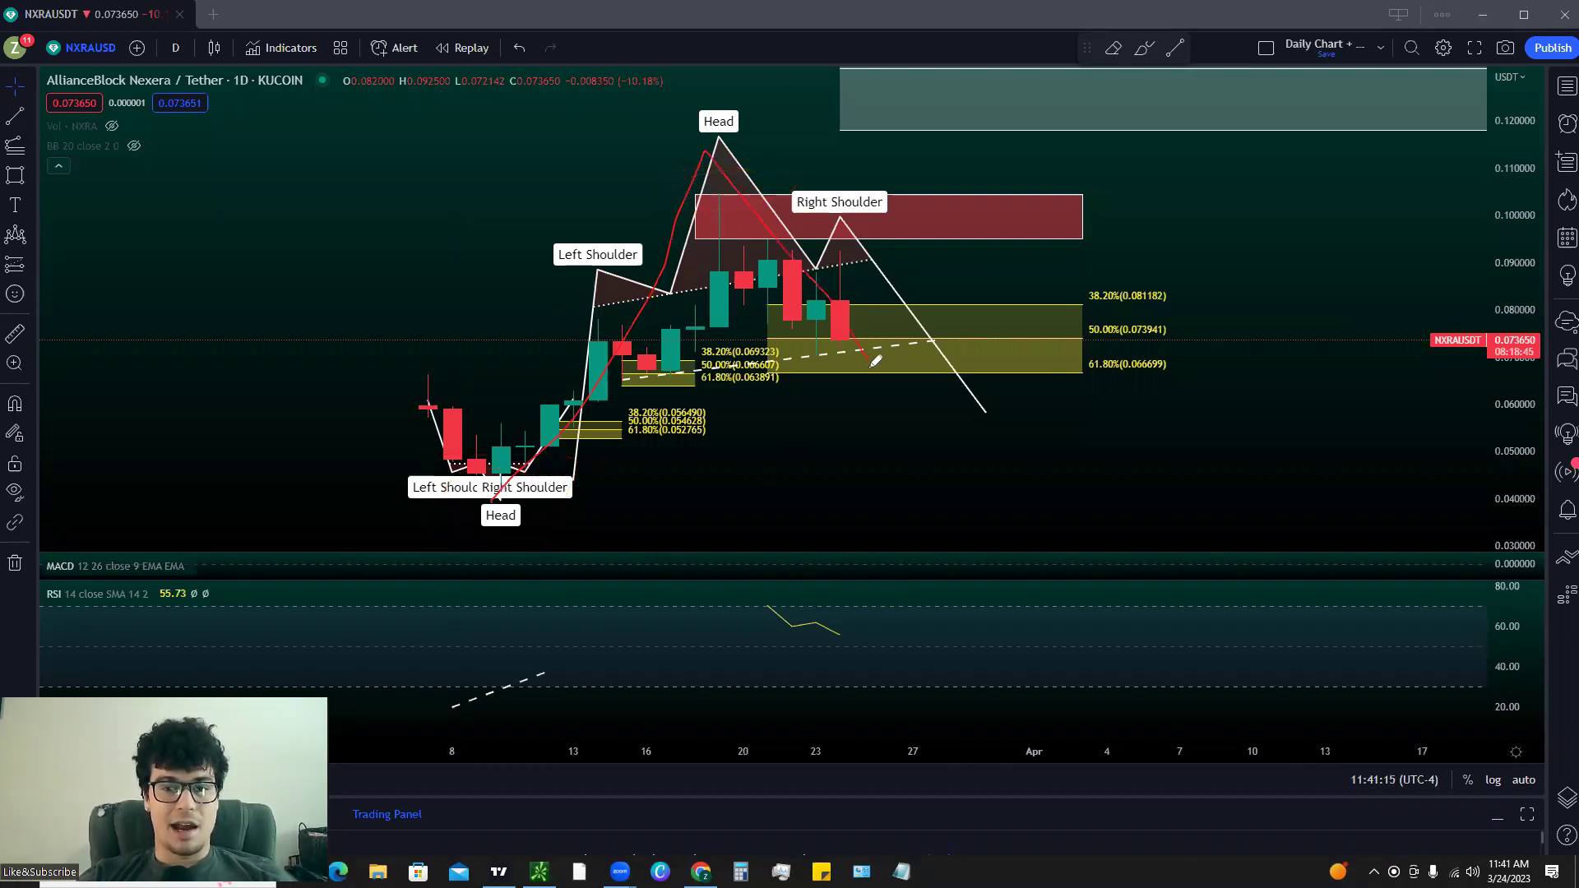
Step: Circle the current 38.20%, 50.00% and 61.80% labels, and trace the rally, pullback and projected bounce back into the red zone
mouse_move(1206, 273)
left_mouse_down()
mouse_move(1111, 251)
mouse_move(1242, 271)
mouse_move(1083, 259)
left_mouse_up()
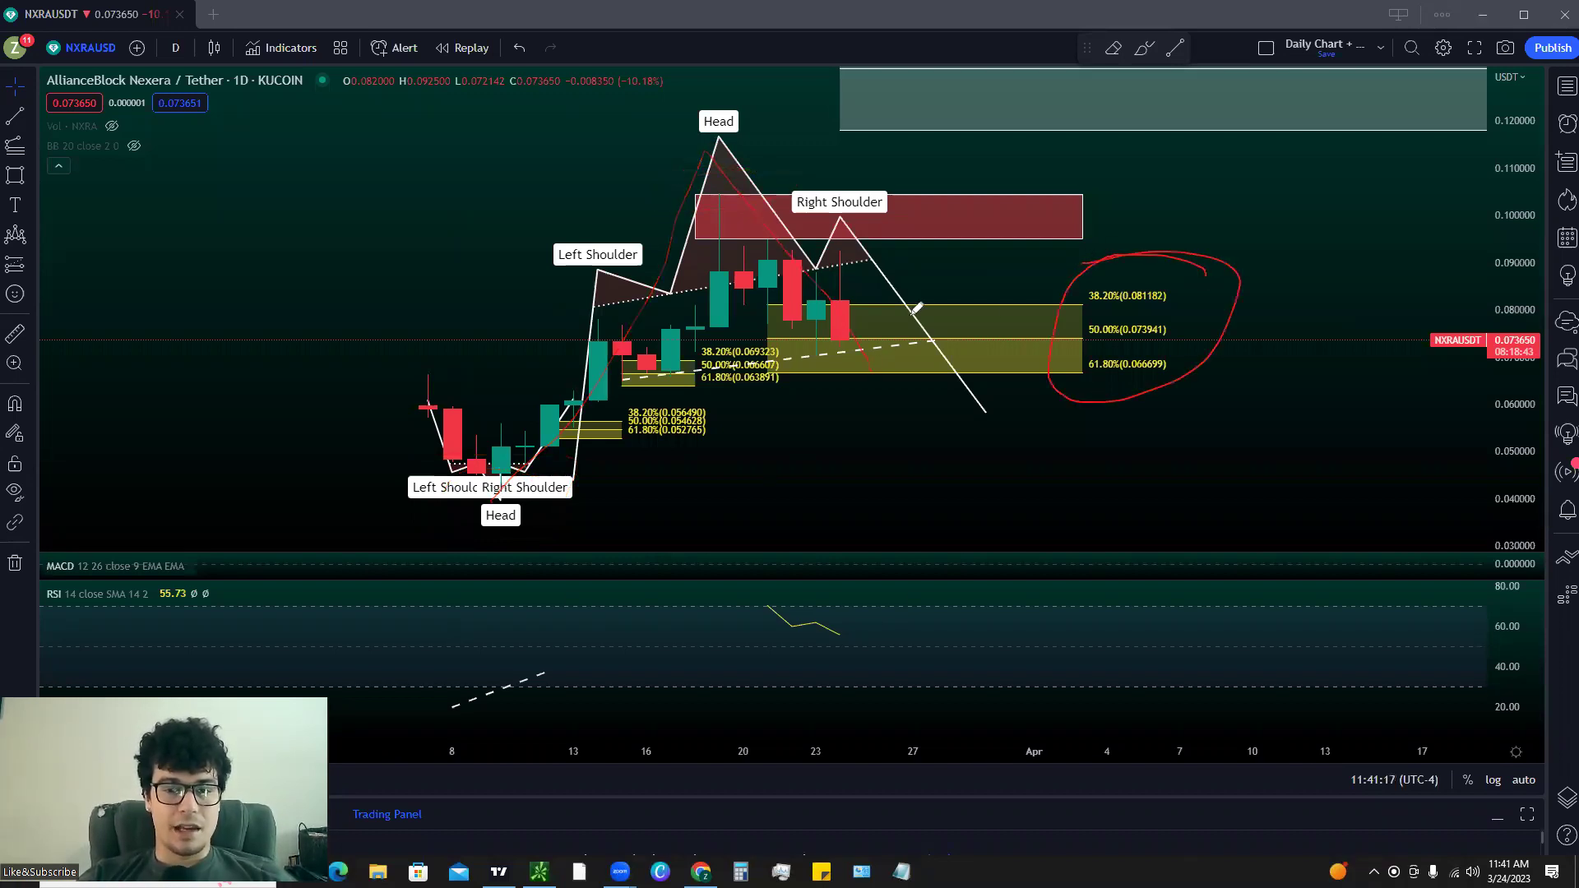
mouse_move(1268, 301)
left_mouse_down()
mouse_move(1382, 389)
mouse_move(1264, 454)
left_mouse_up()
left_click_drag(1207, 275, 1093, 281)
mouse_move(506, 489)
left_mouse_down()
mouse_move(855, 338)
mouse_move(1002, 216)
left_mouse_up()
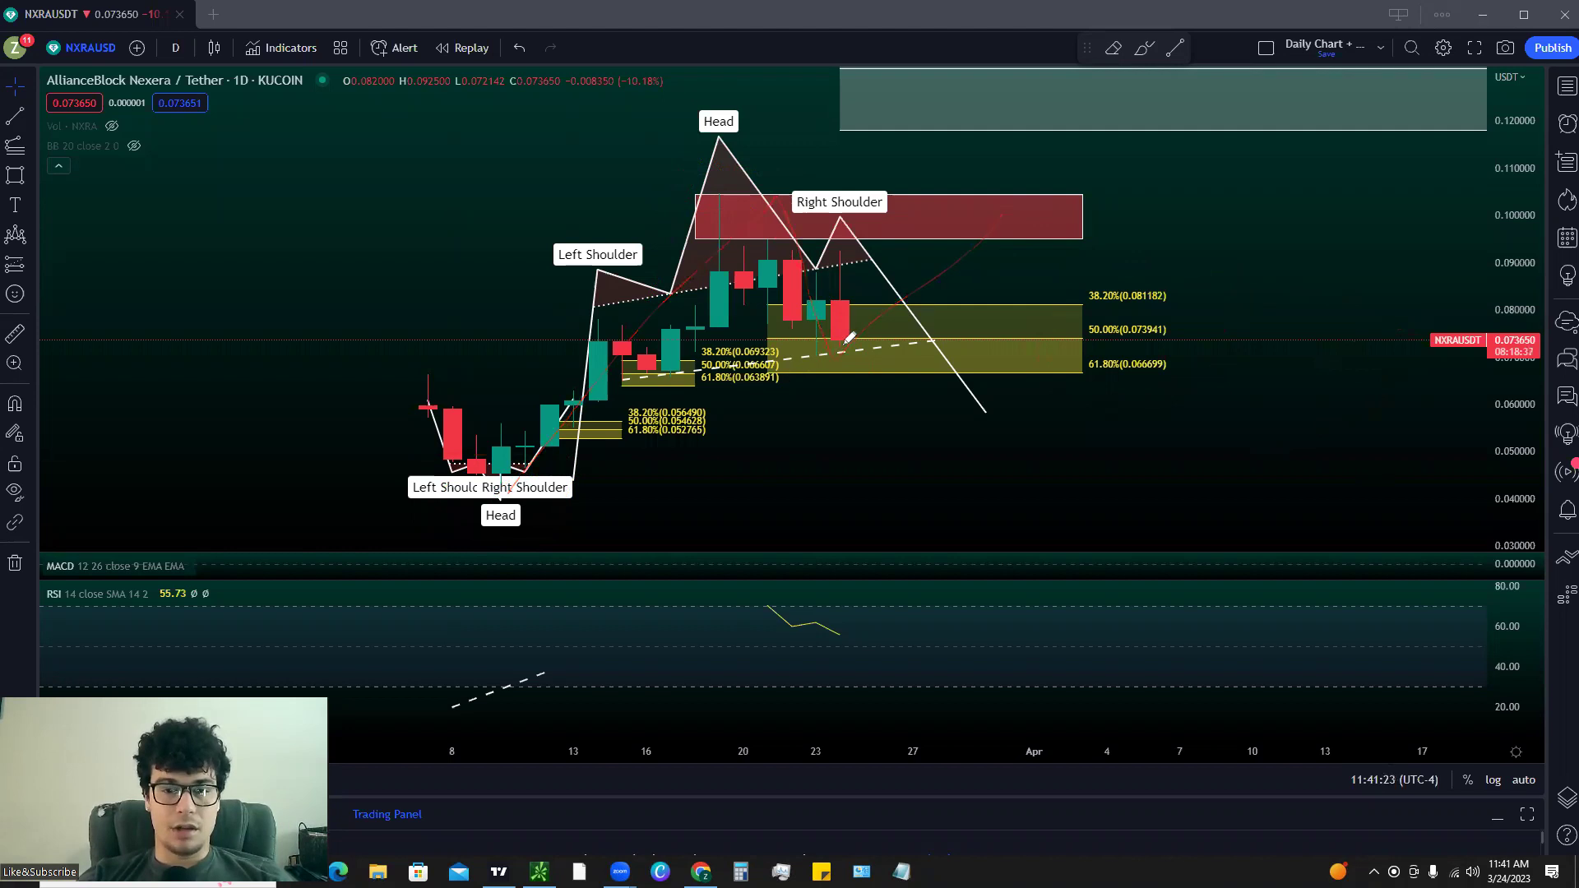
Step: Mark the current retracement zone's levels with red strokes, including a line along its 61.80% level
left_click_drag(911, 482, 947, 425)
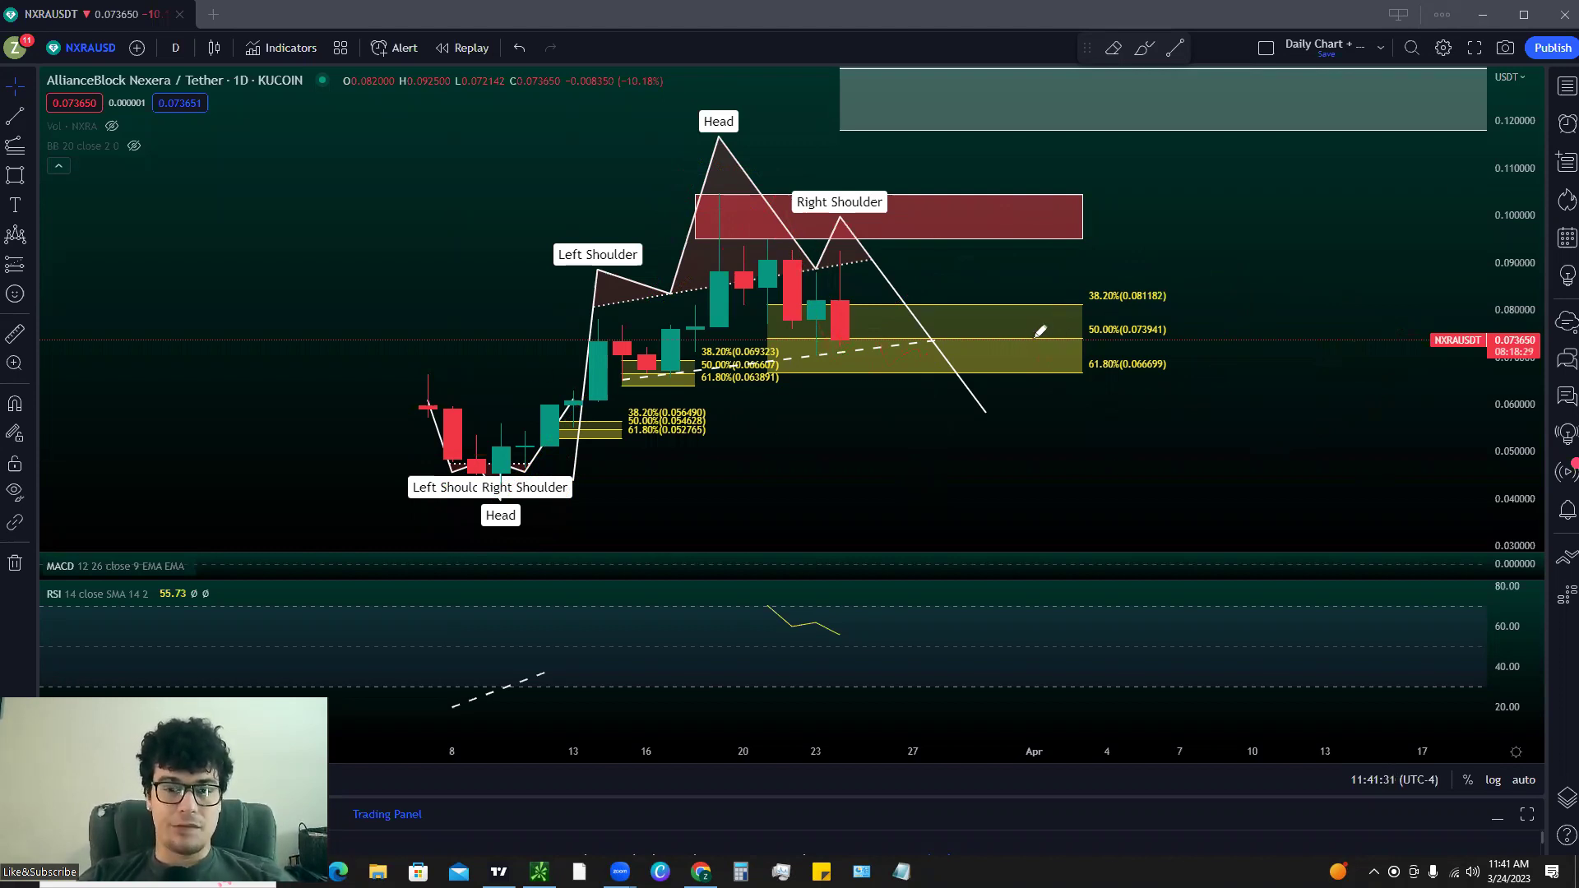
left_click_drag(1364, 337, 1316, 338)
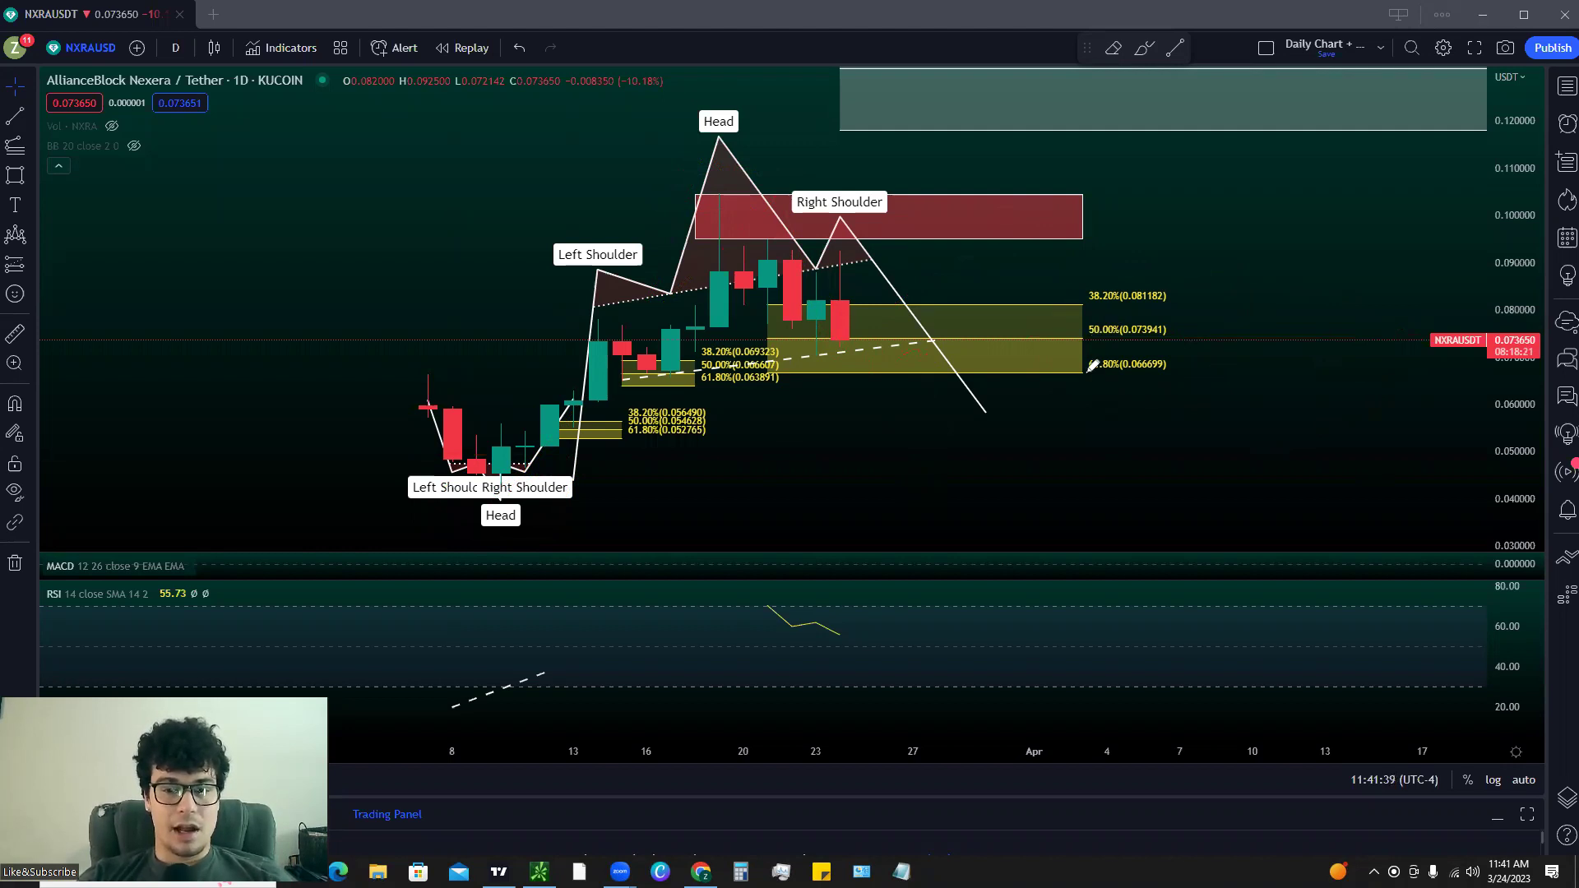
left_click_drag(1073, 375, 1304, 375)
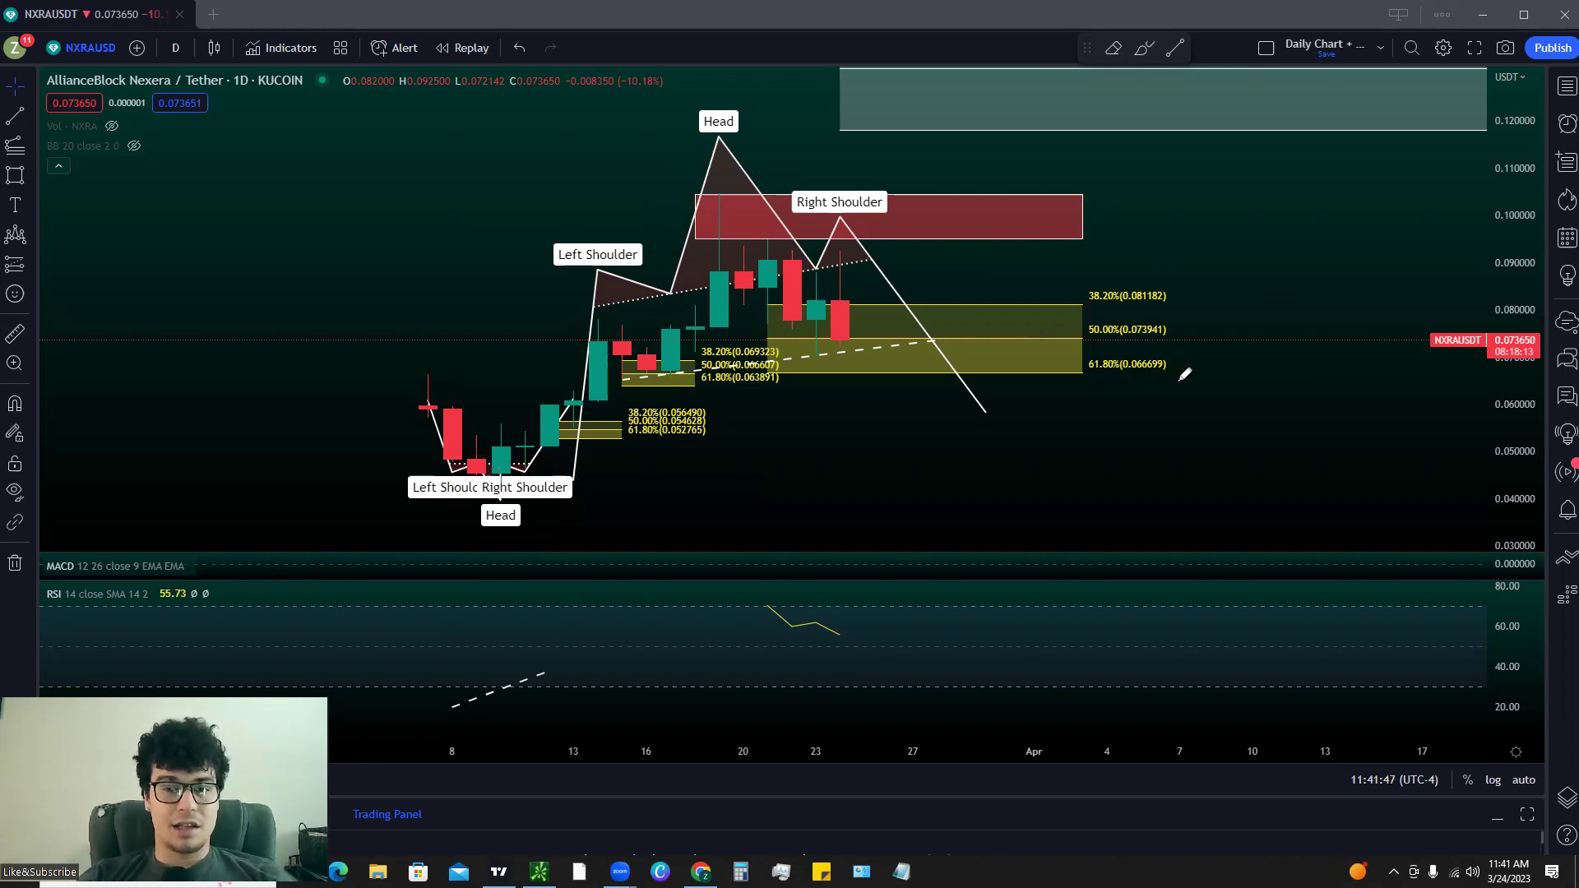
mouse_move(1296, 352)
left_mouse_down()
mouse_move(1315, 205)
mouse_move(1411, 252)
left_mouse_up()
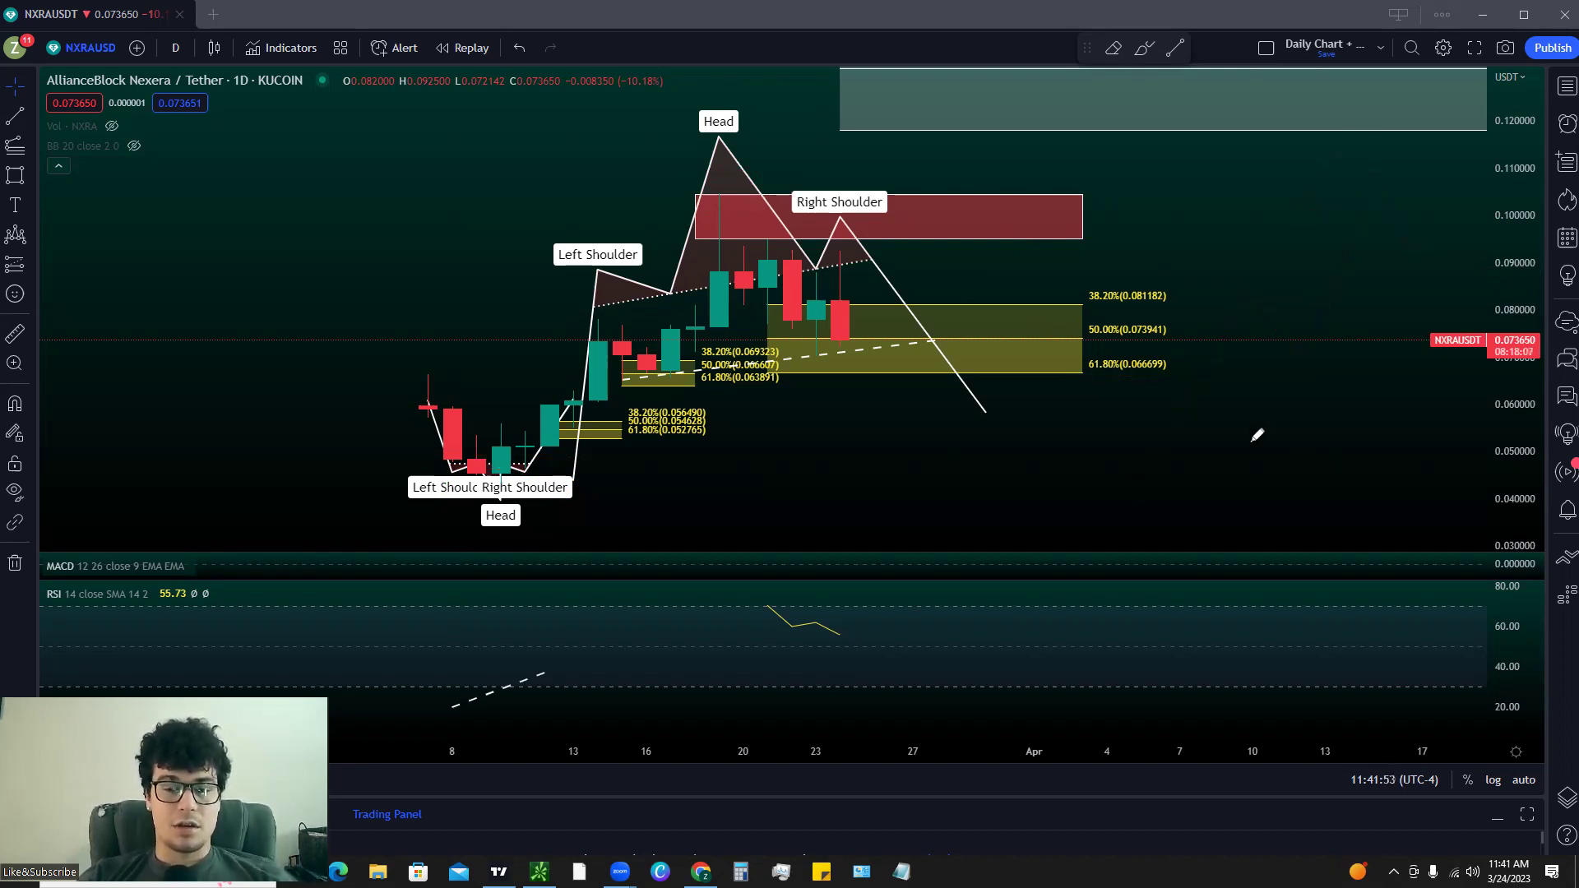
Step: Trace the rally, pullback and zigzag inside the current yellow zone, and extend its 61.80% level onward in red
left_click_drag(542, 508, 718, 195)
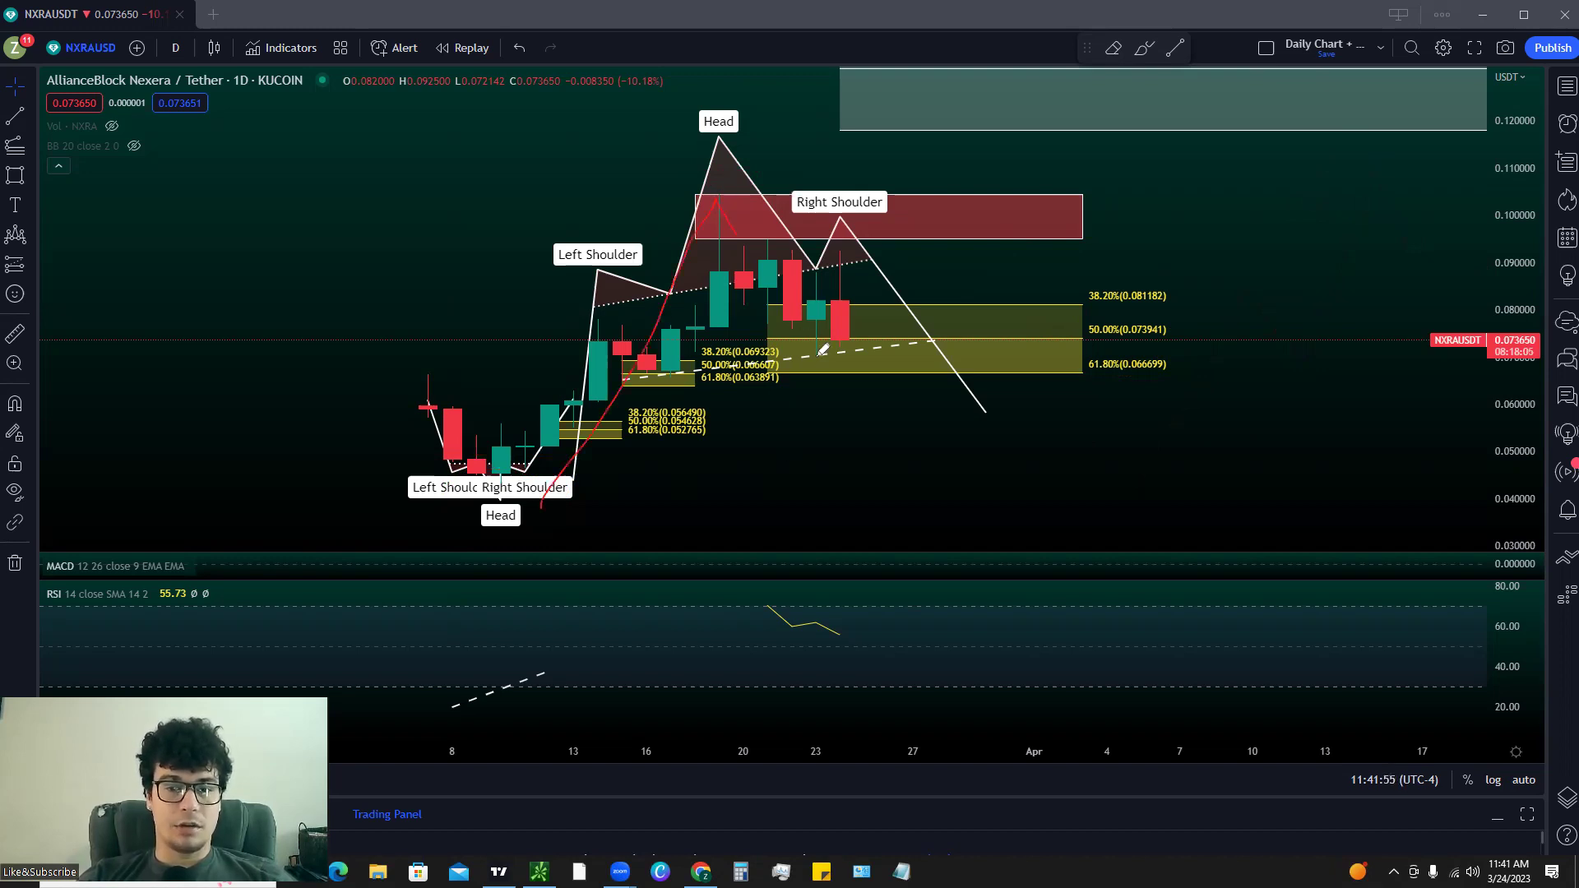
left_click_drag(909, 354, 951, 343)
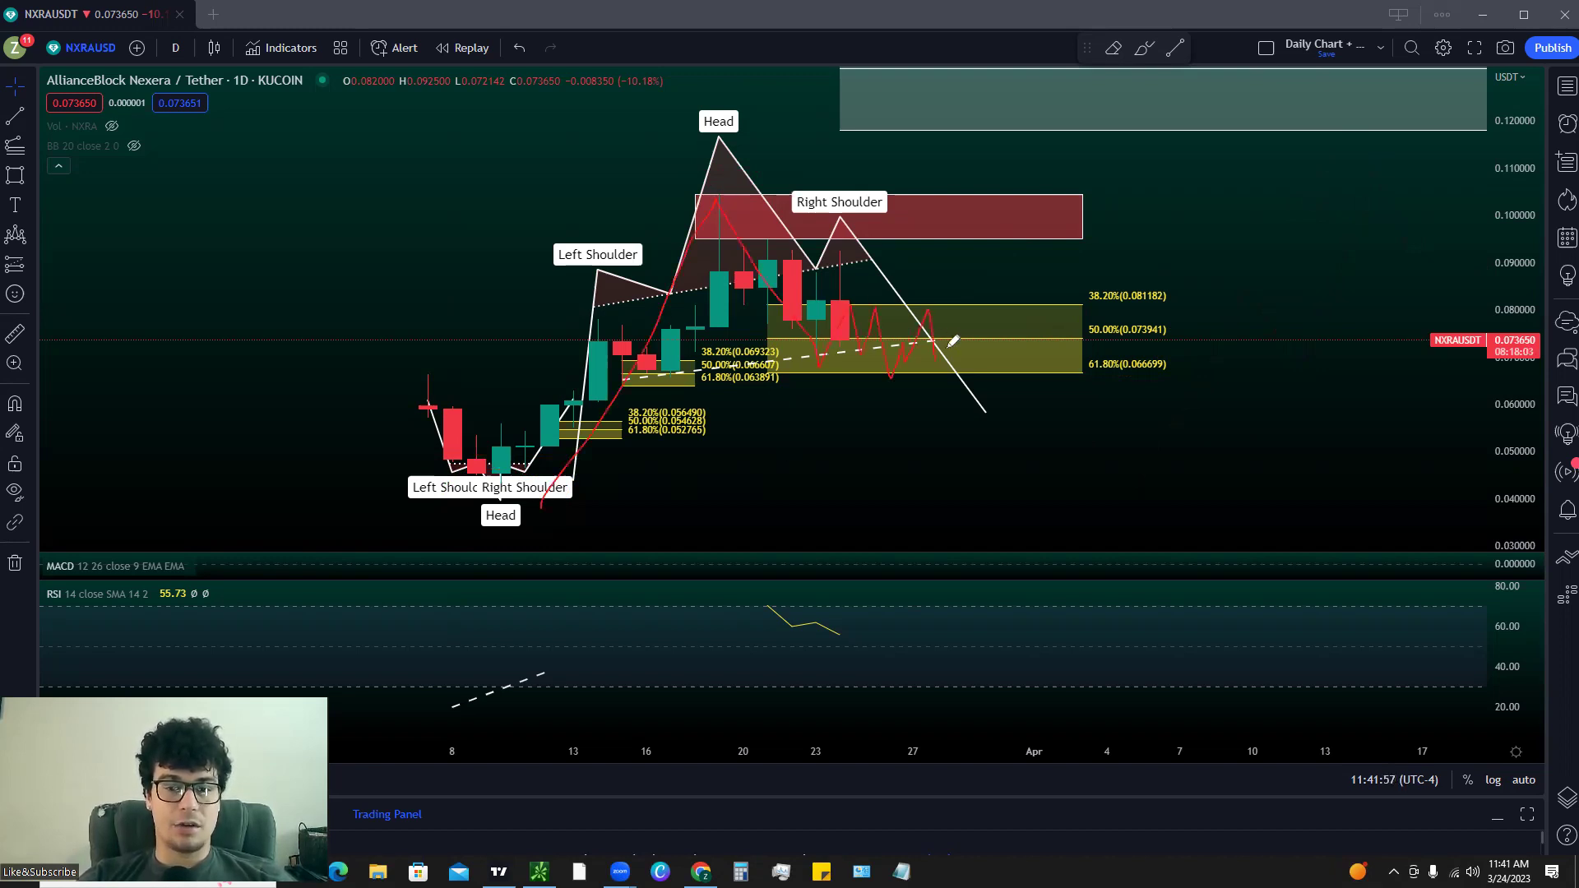
mouse_move(959, 413)
left_mouse_down()
mouse_move(950, 429)
mouse_move(980, 375)
mouse_move(1392, 387)
left_mouse_up()
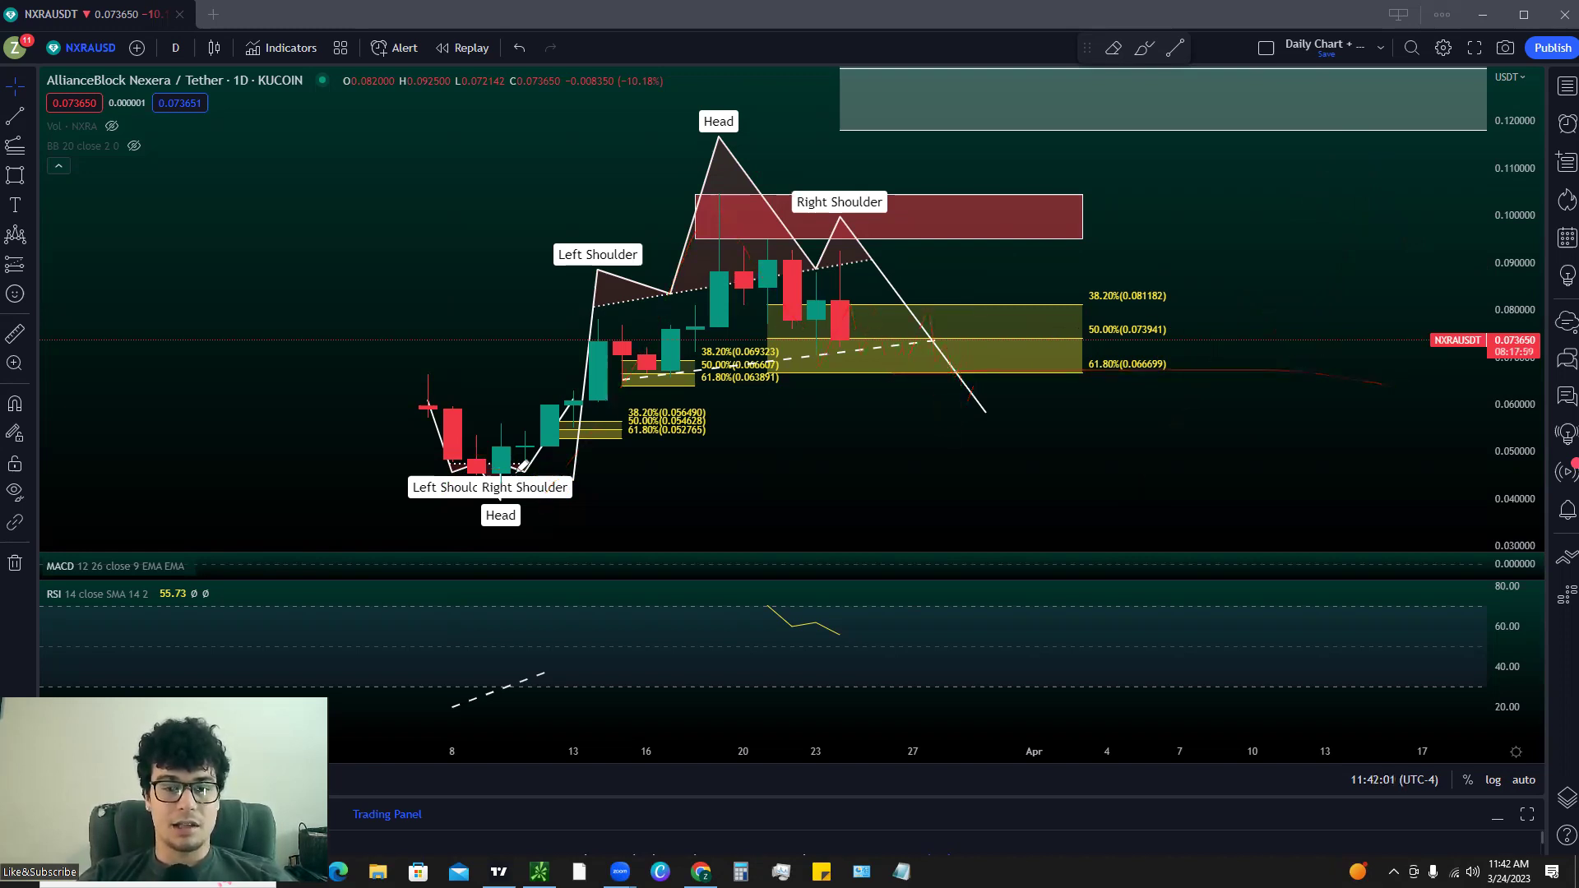
Step: Circle the whole daily price structure and trace the rally from the low, the pullback and a projected rise through the red zone
left_click_drag(493, 476, 833, 303)
mouse_move(715, 429)
left_mouse_down()
mouse_move(609, 440)
mouse_move(666, 479)
left_mouse_up()
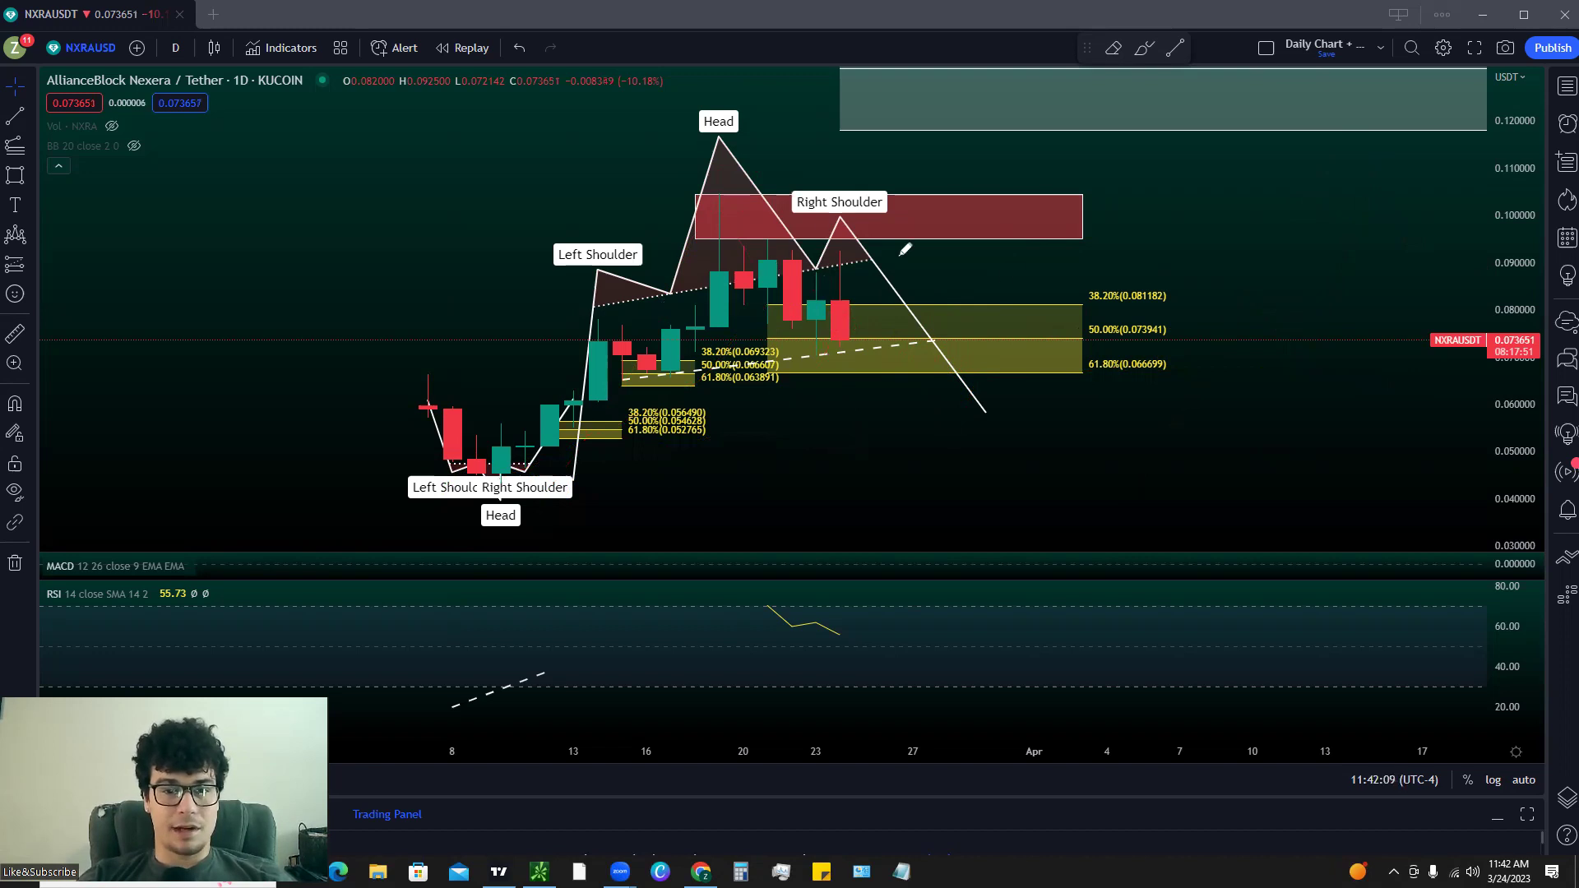
mouse_move(411, 187)
left_mouse_down()
mouse_move(987, 176)
mouse_move(711, 132)
left_mouse_up()
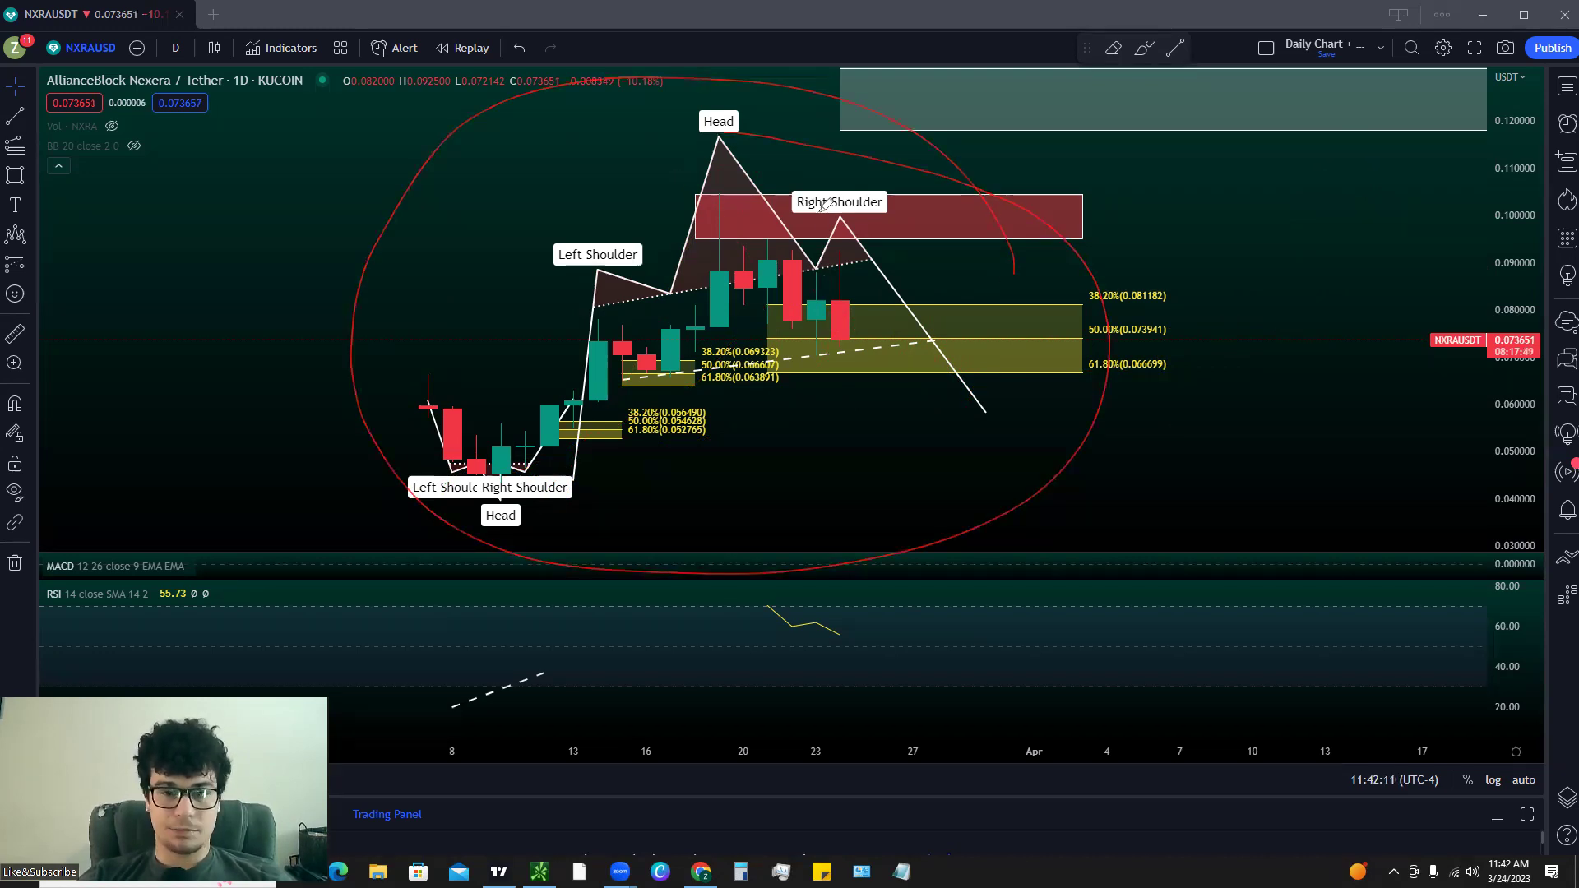
mouse_move(496, 490)
left_mouse_down()
mouse_move(877, 366)
mouse_move(1043, 133)
left_mouse_up()
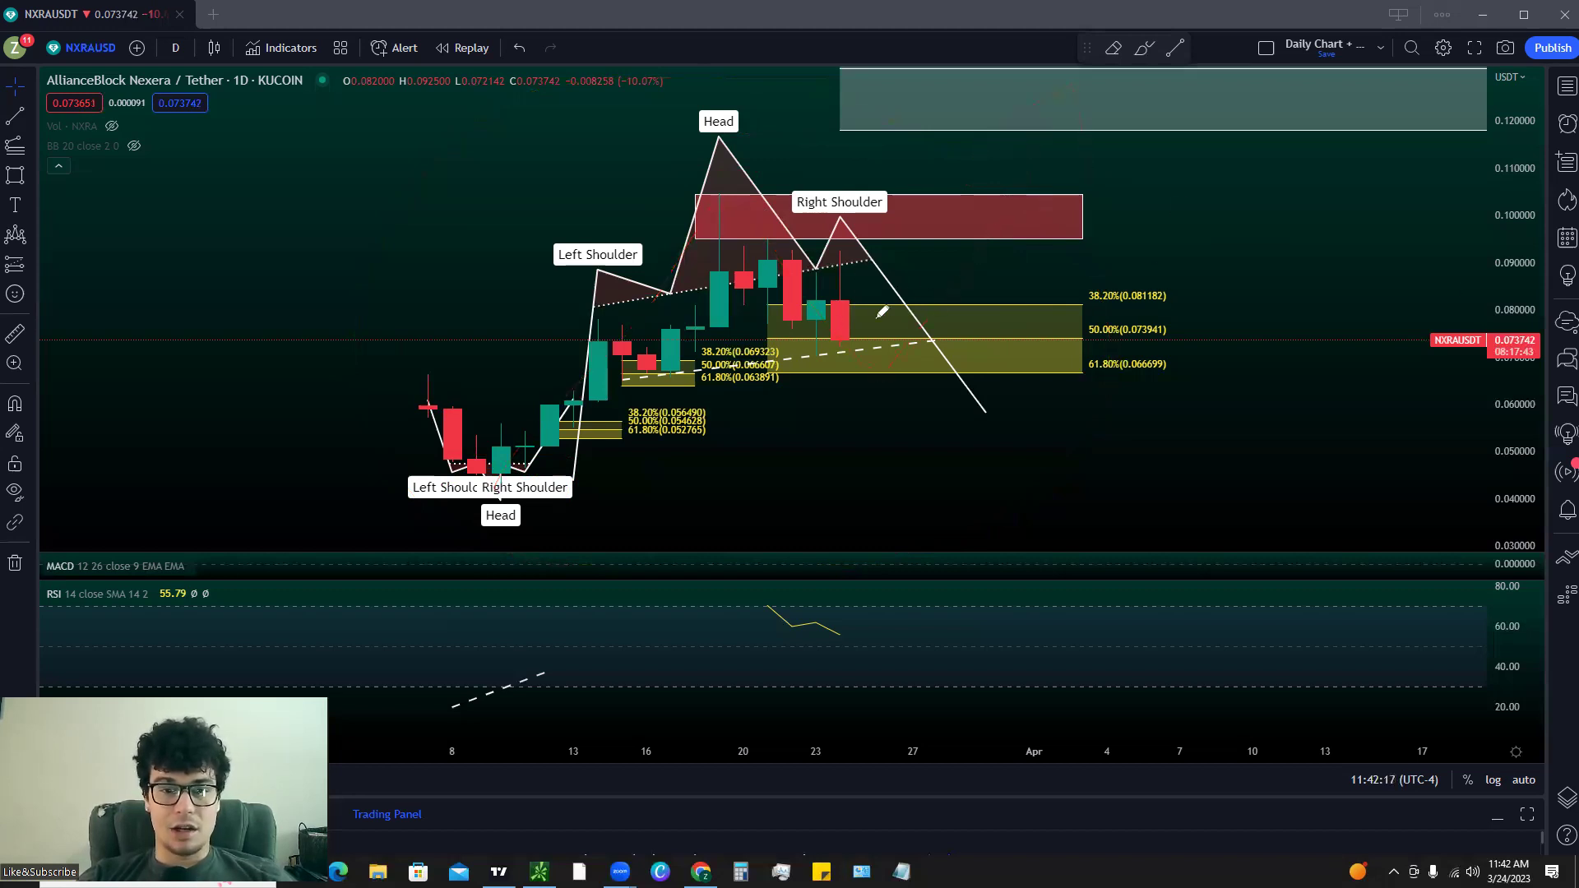
mouse_move(562, 451)
left_mouse_down()
mouse_move(637, 346)
mouse_move(945, 246)
mouse_move(954, 165)
mouse_move(1079, 237)
left_mouse_up()
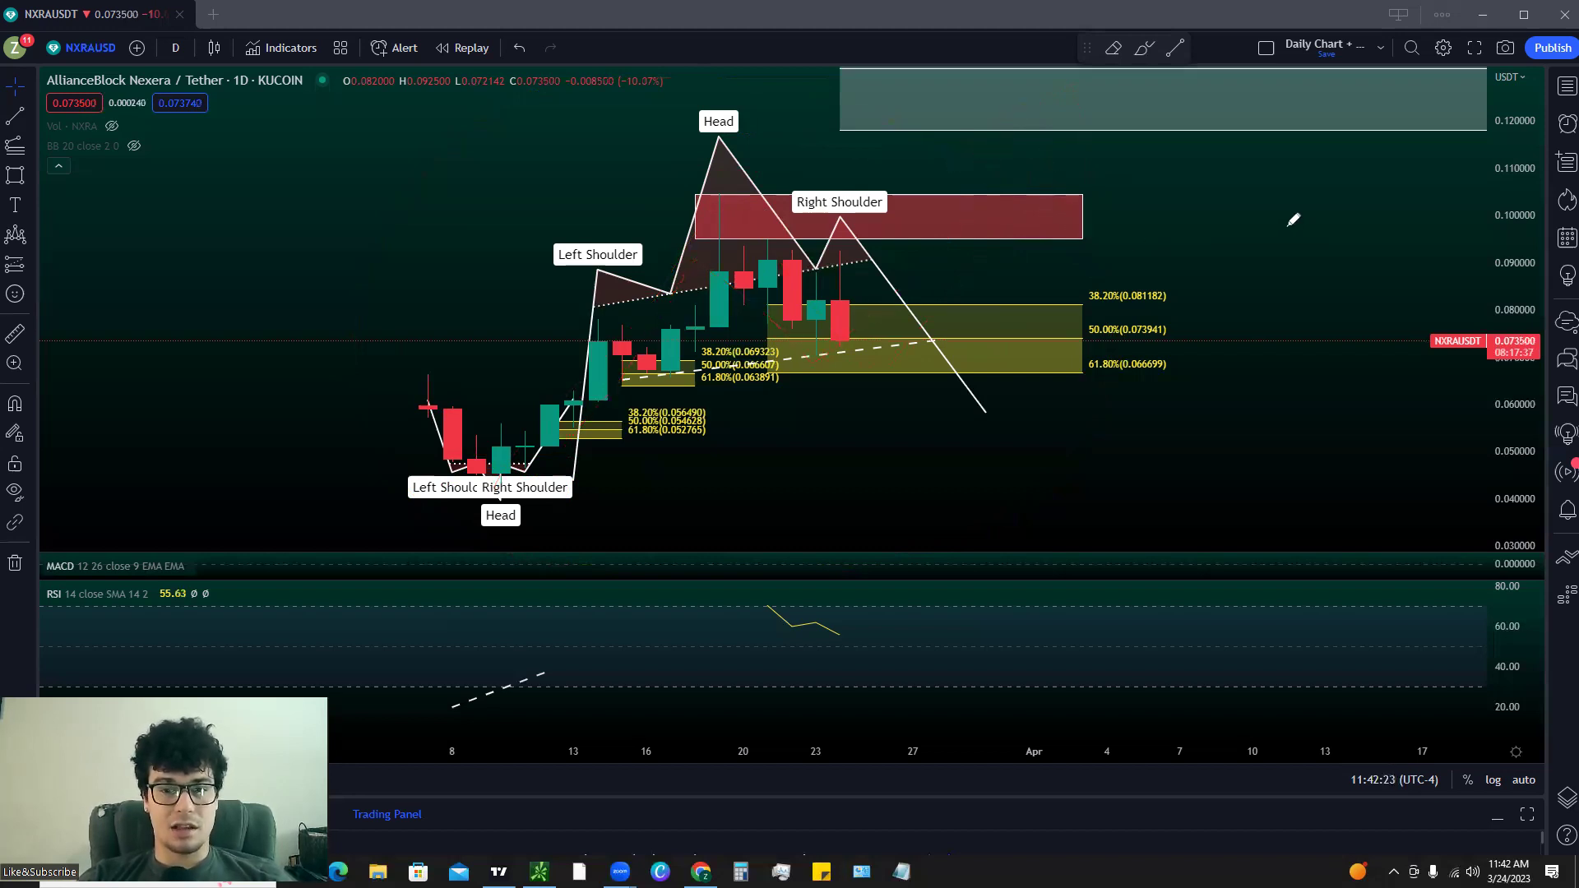
Step: Circle the red resistance zone and bring the white 0.786 to 1.272 extension zone above it into view
mouse_move(1088, 188)
left_mouse_down()
mouse_move(699, 148)
mouse_move(1151, 157)
mouse_move(927, 173)
left_mouse_up()
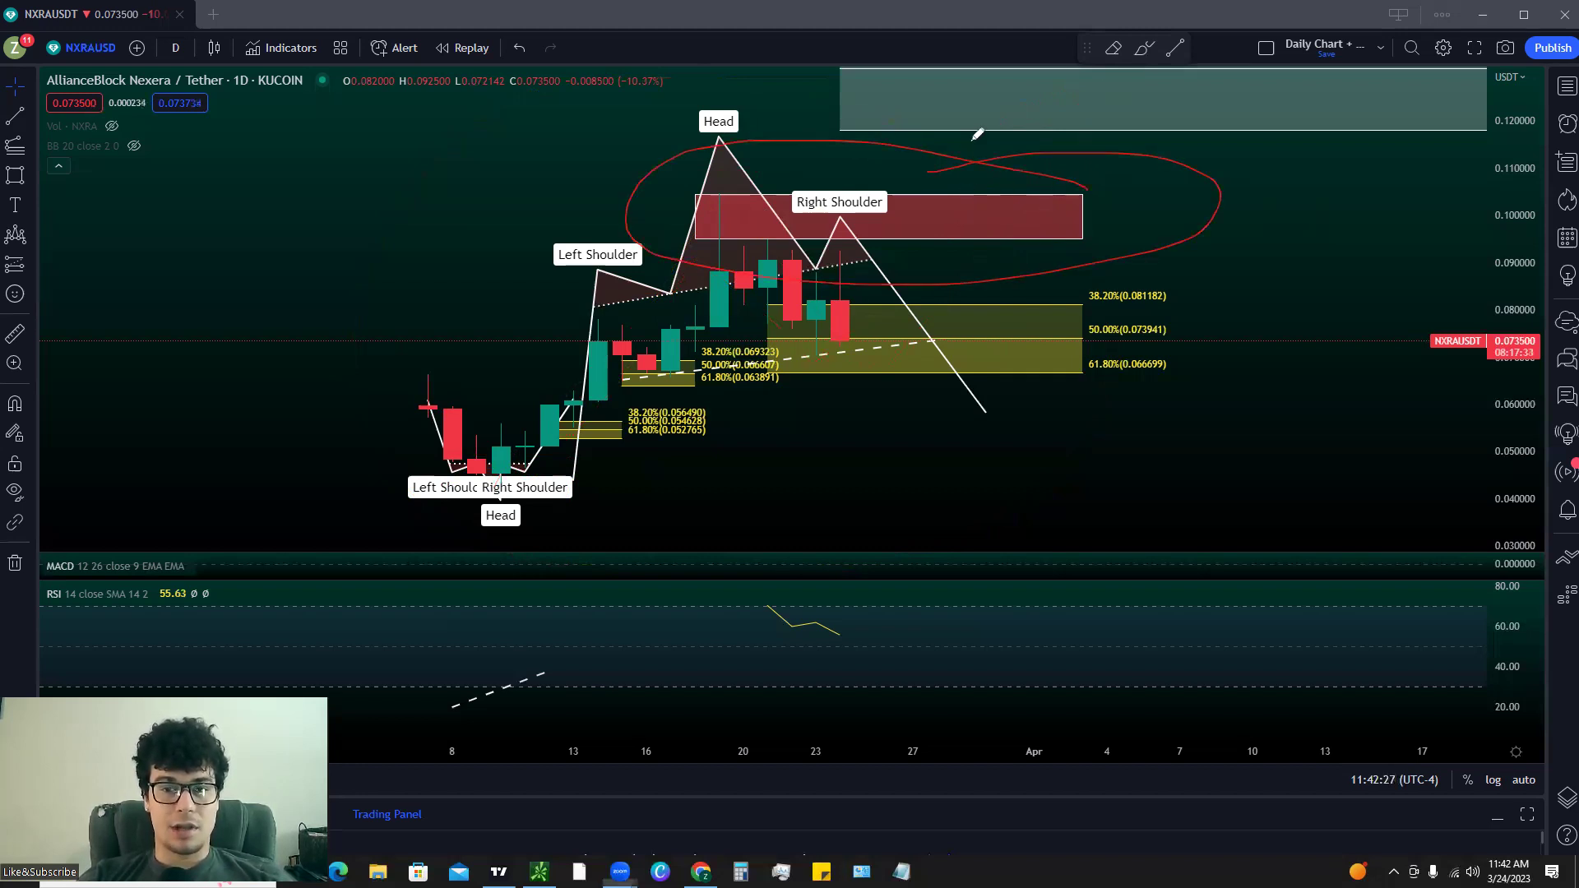
left_click_drag(1259, 204, 1113, 304)
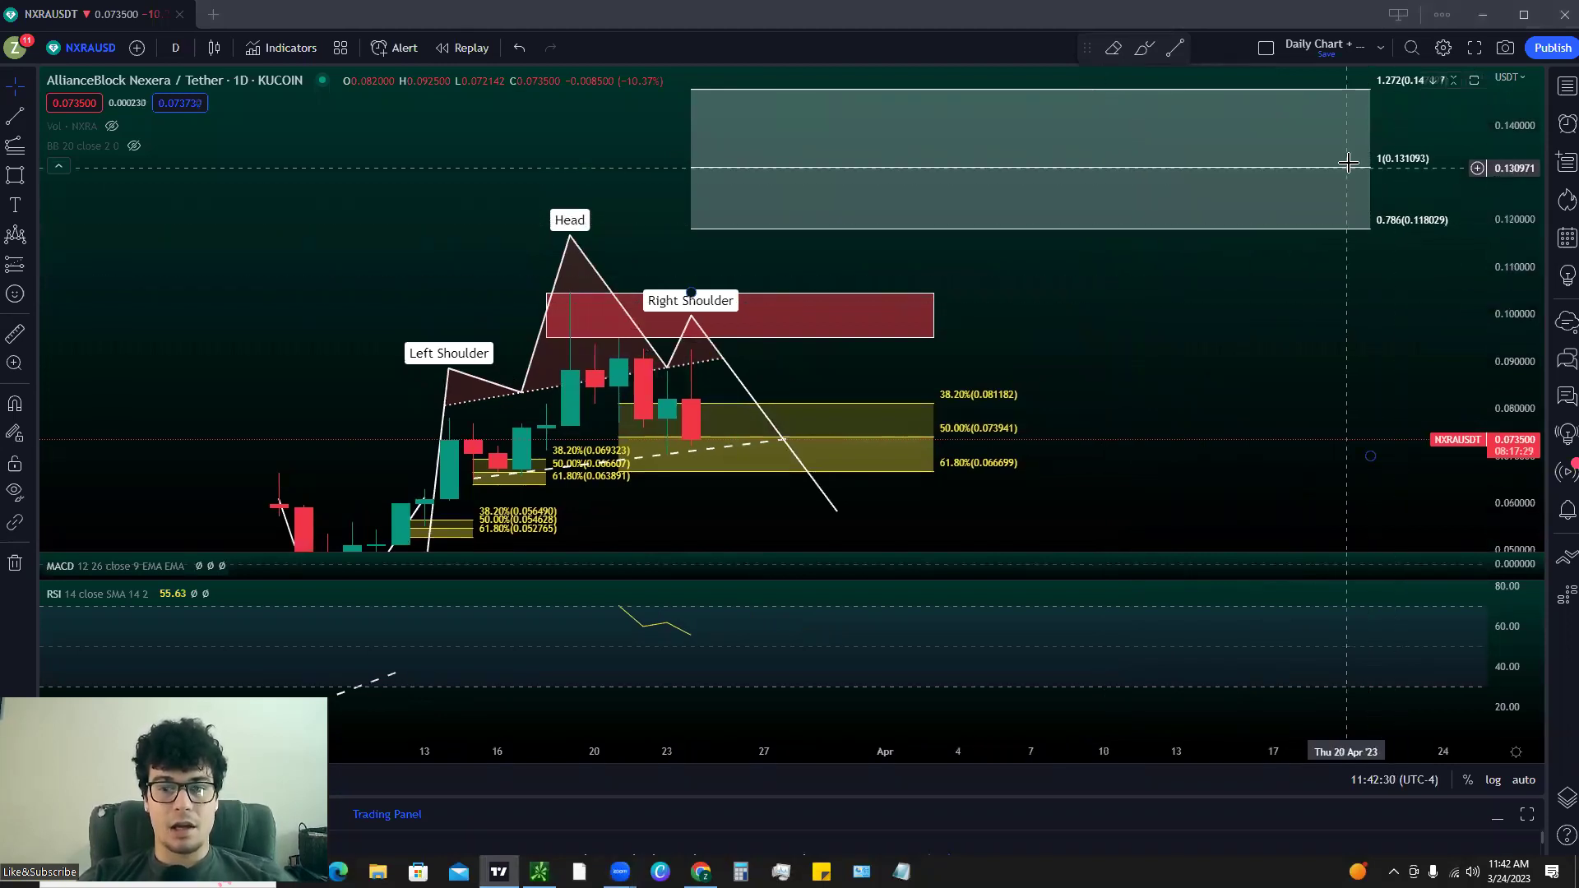
left_click_drag(1437, 126, 1493, 104)
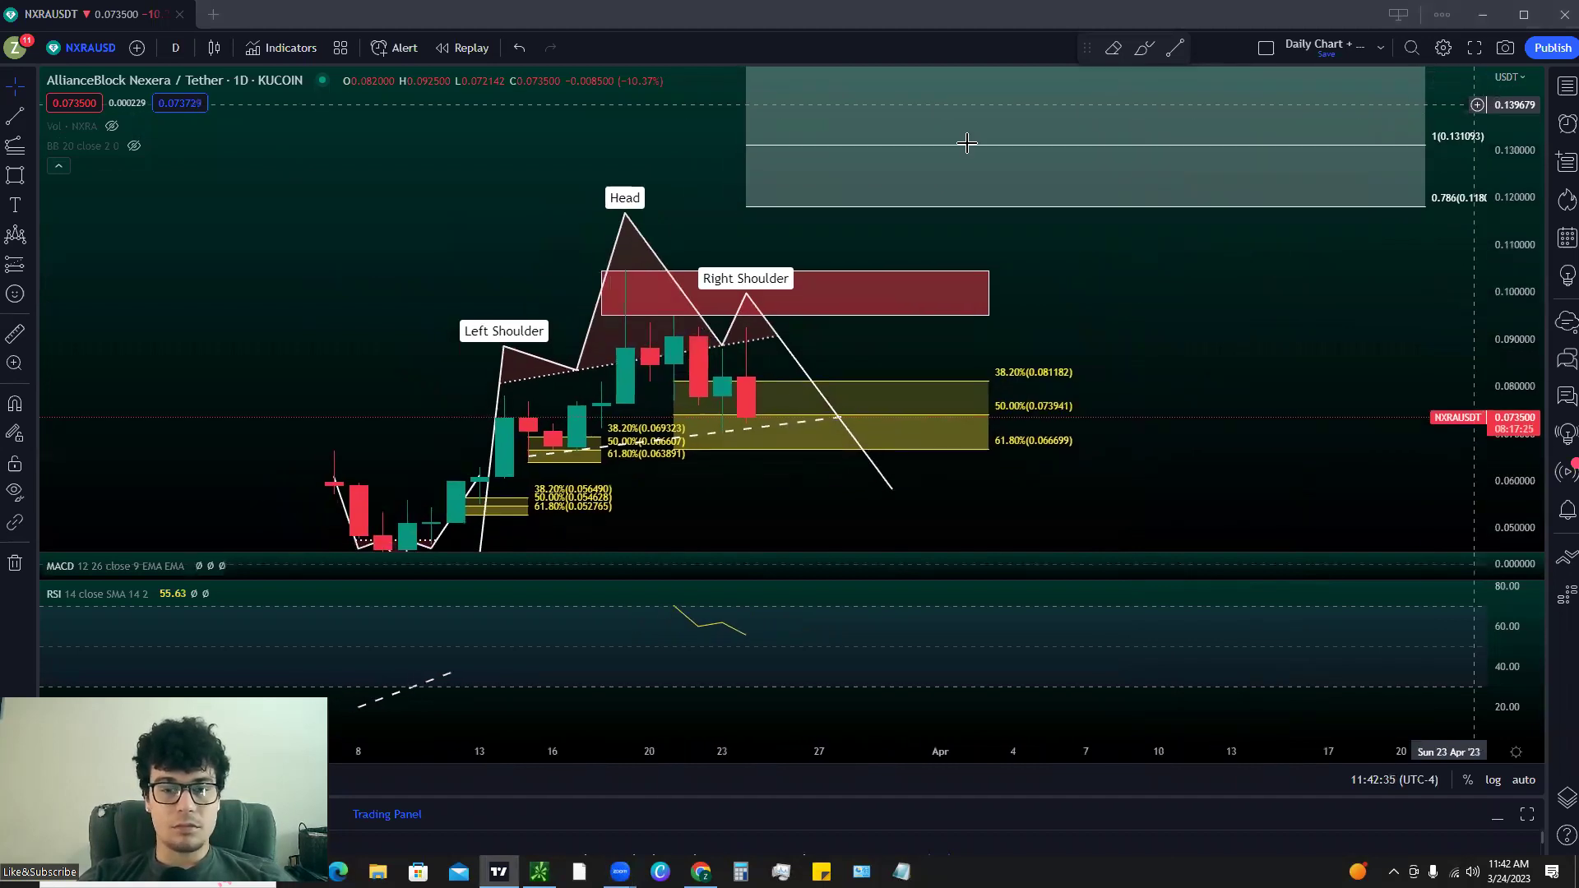
Step: Return the chart from the daily candles to the 1-hour timeframe
left_click_drag(1097, 302, 1202, 223)
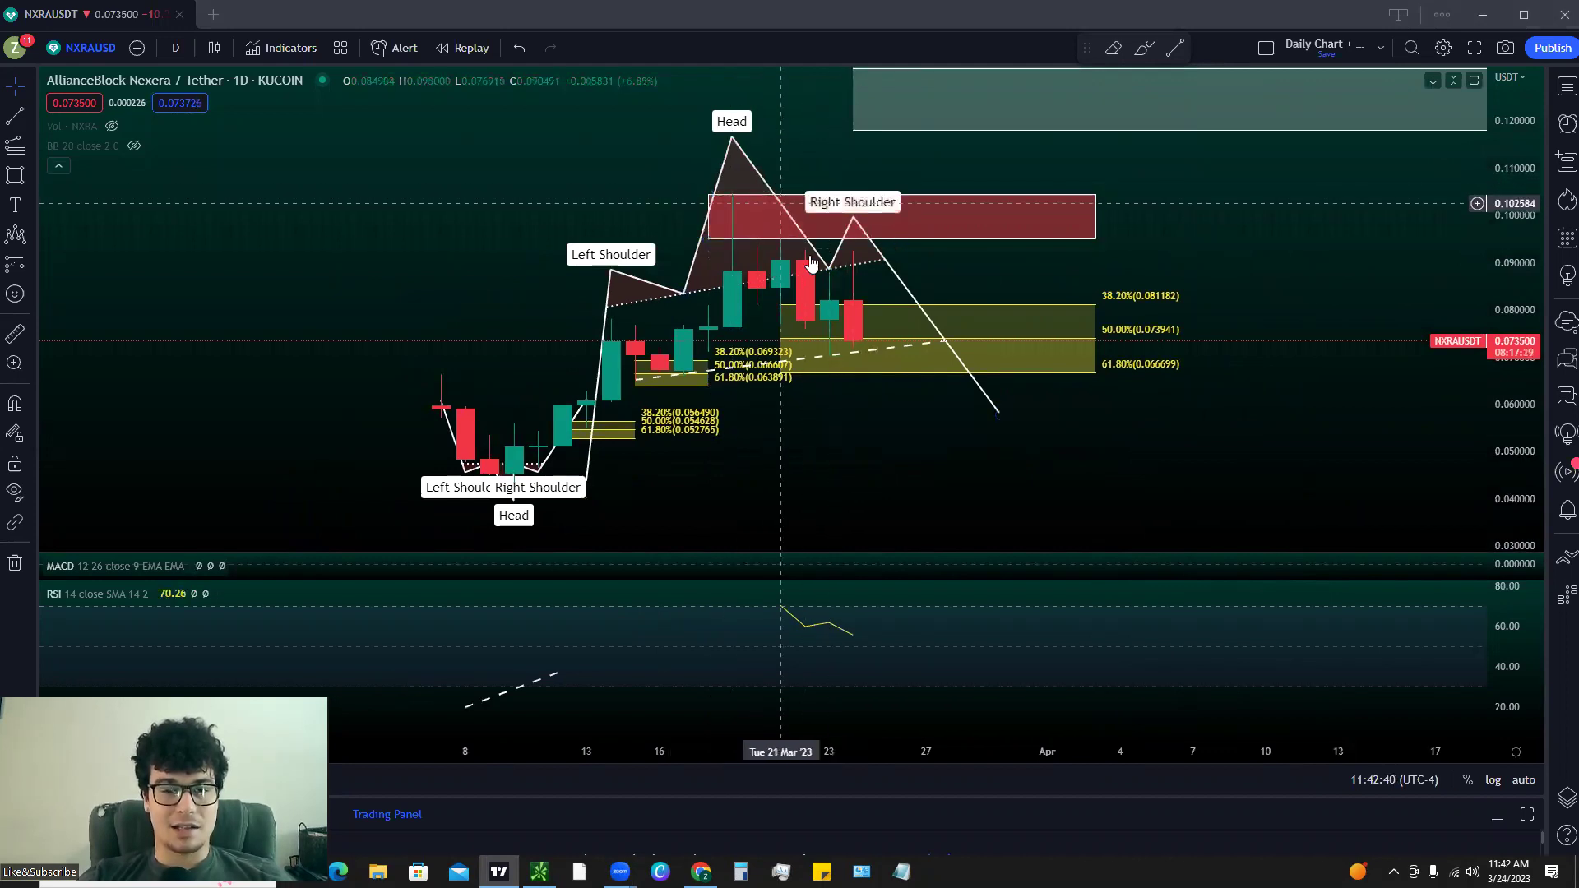
left_click_drag(981, 269, 1148, 230)
scroll(1078, 420, "up", 4)
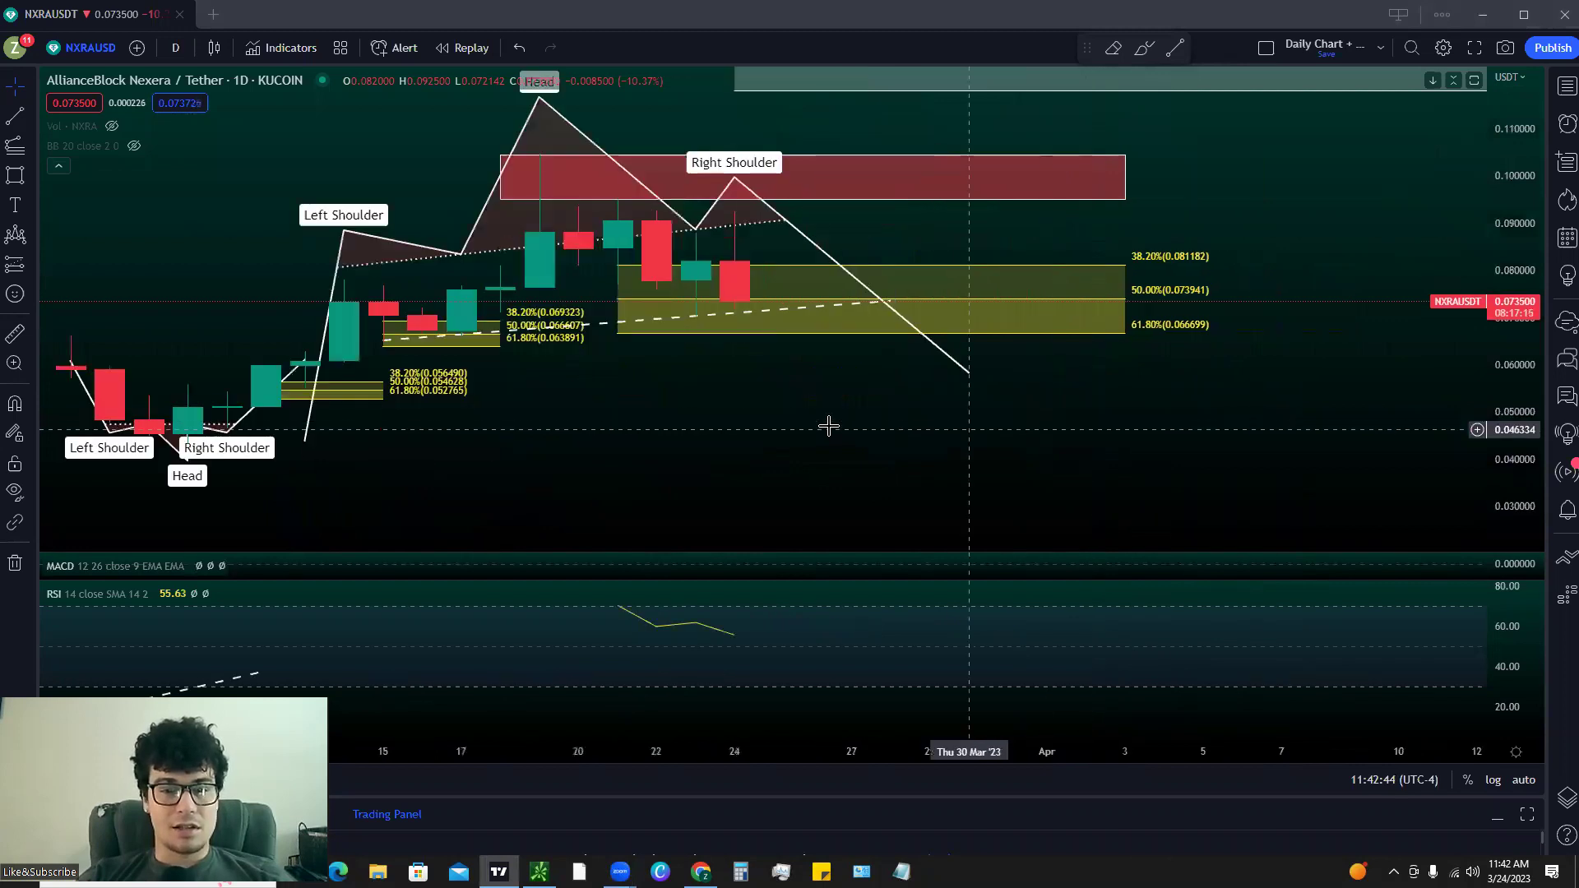
left_click_drag(941, 416, 1210, 411)
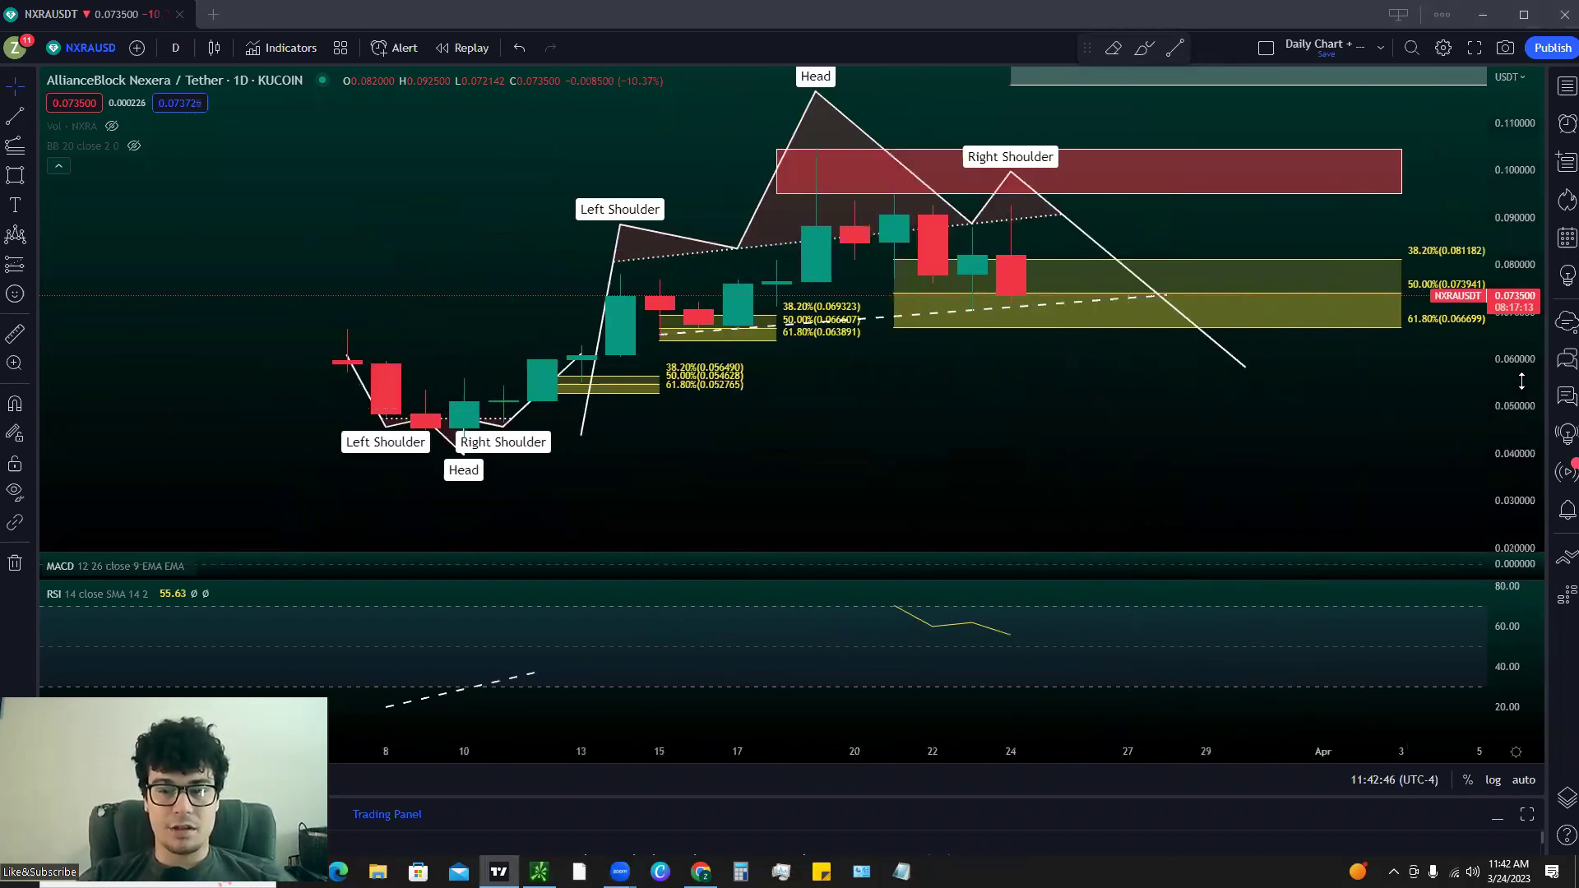
left_click_drag(1521, 380, 1518, 329)
left_click(175, 47)
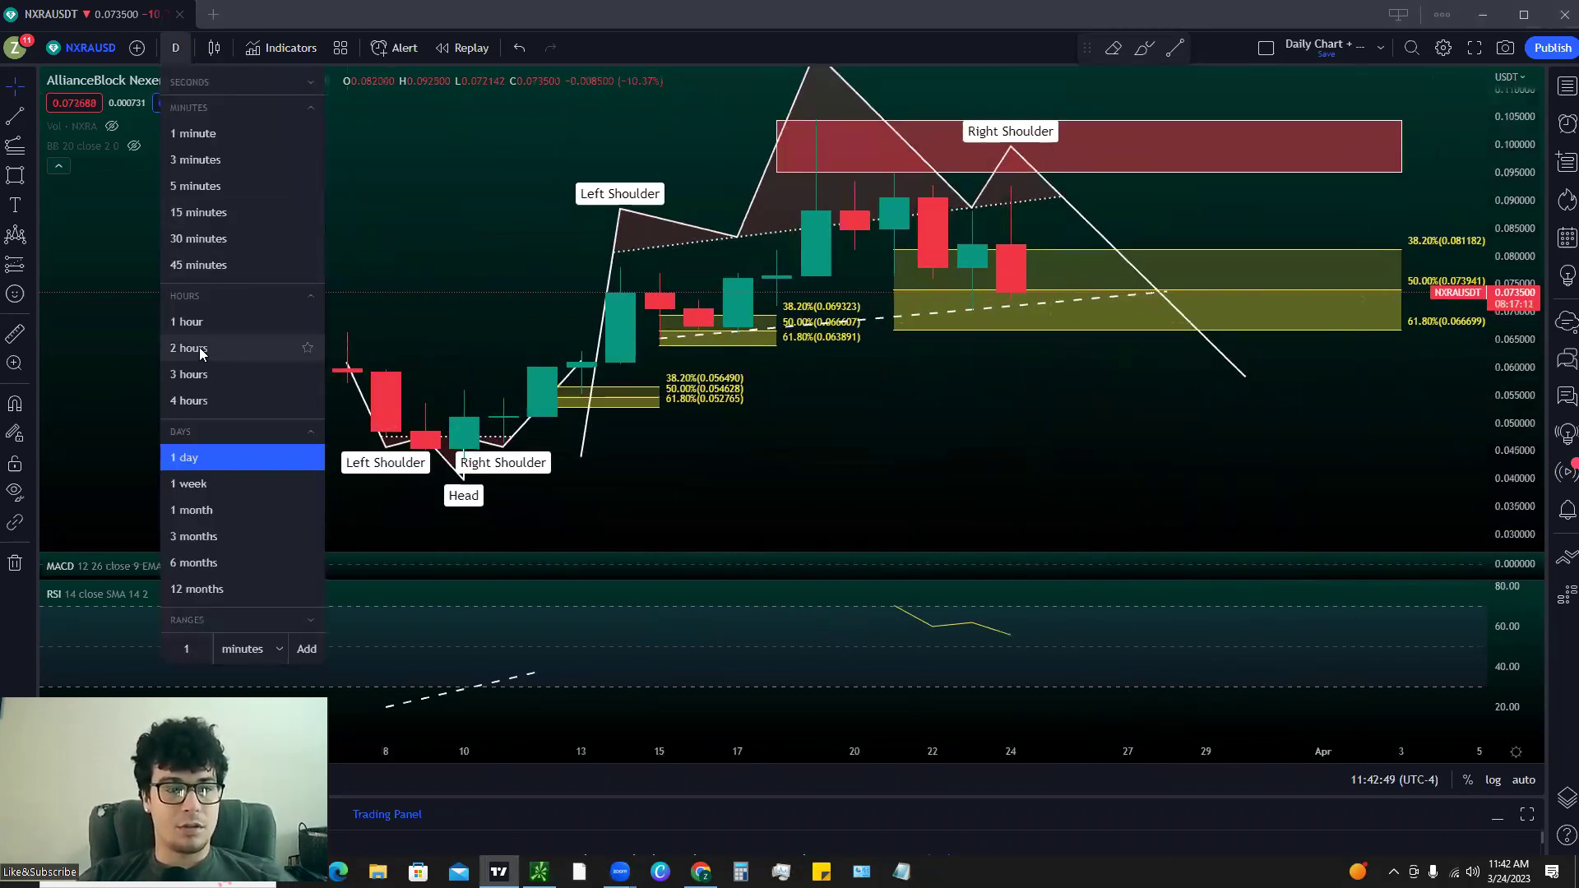
left_click(187, 322)
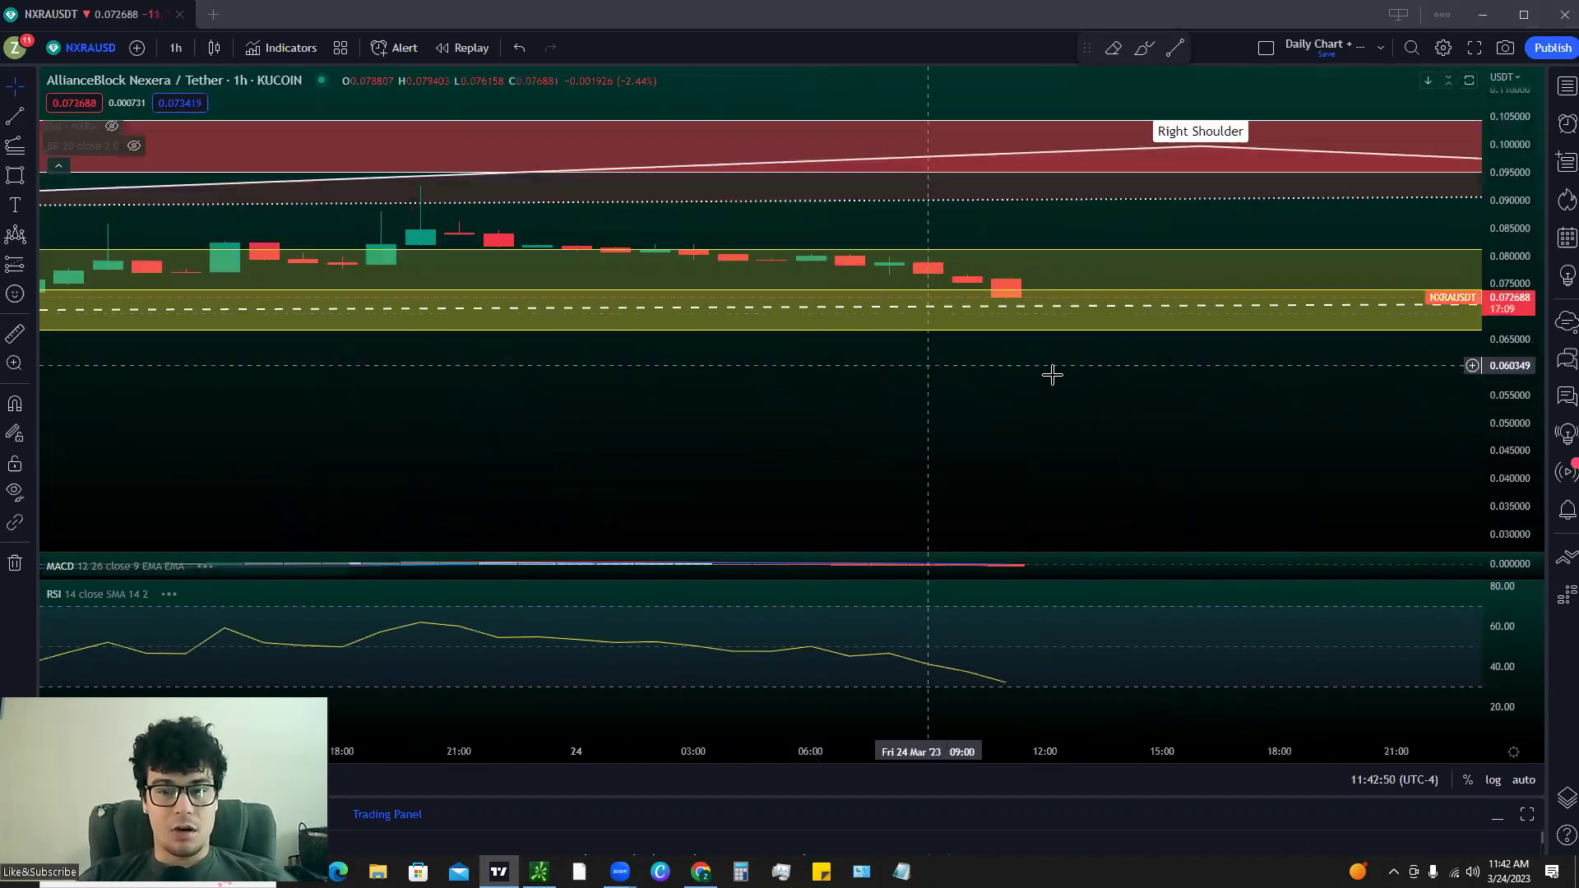
Step: Move the current yellow Fibonacci retracement zone earlier in time and slightly lower in price on the 1-hour chart
scroll(1339, 378, "down", 3)
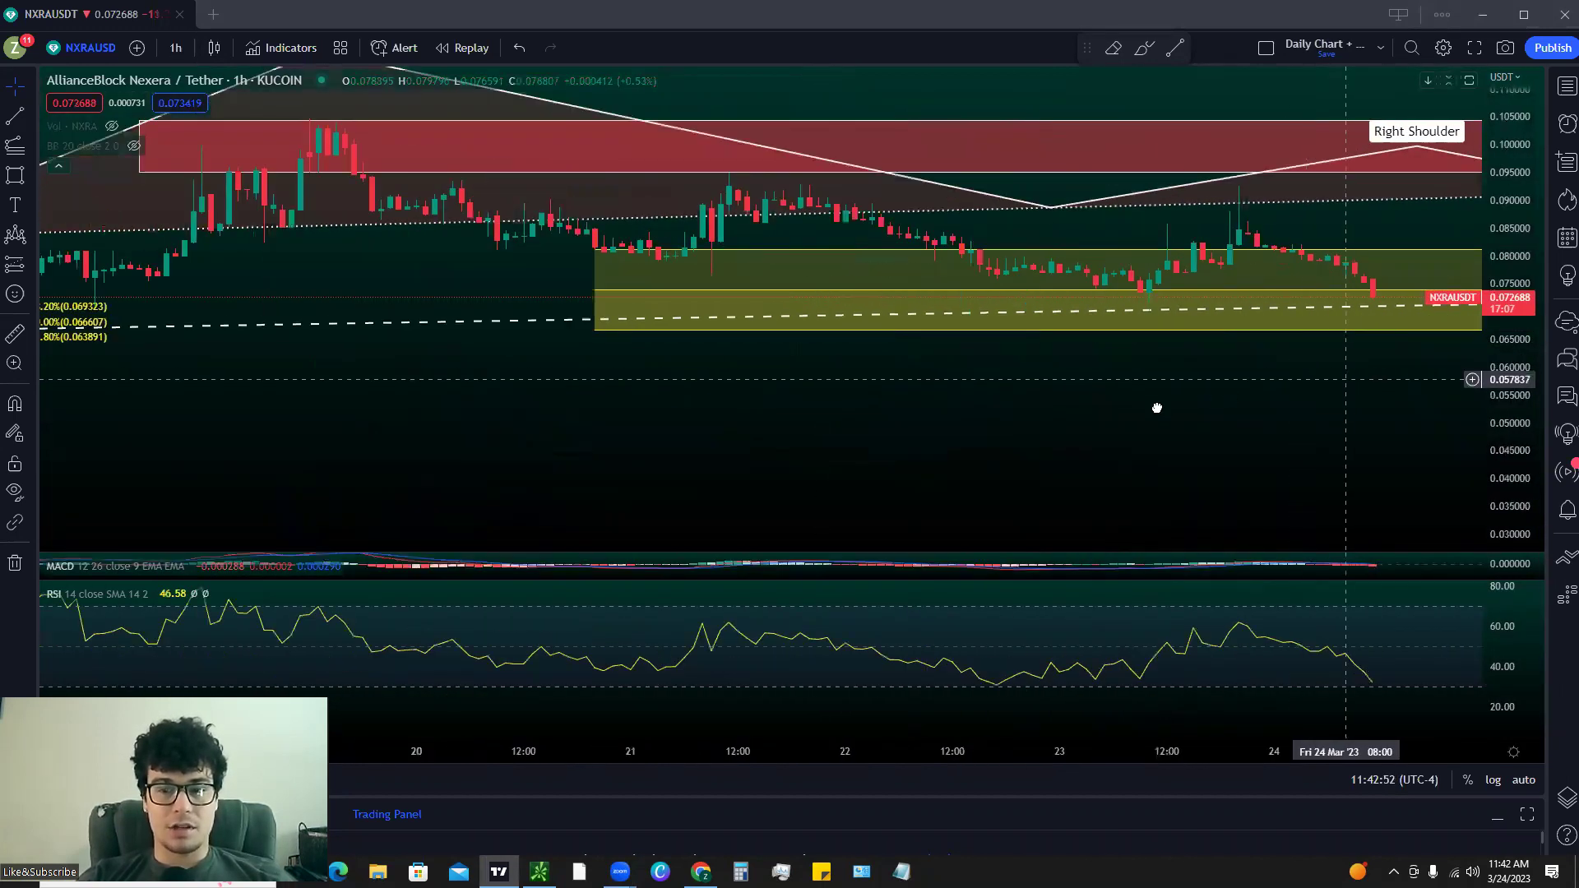
left_click_drag(1157, 408, 1154, 408)
left_click_drag(1501, 366, 1443, 233)
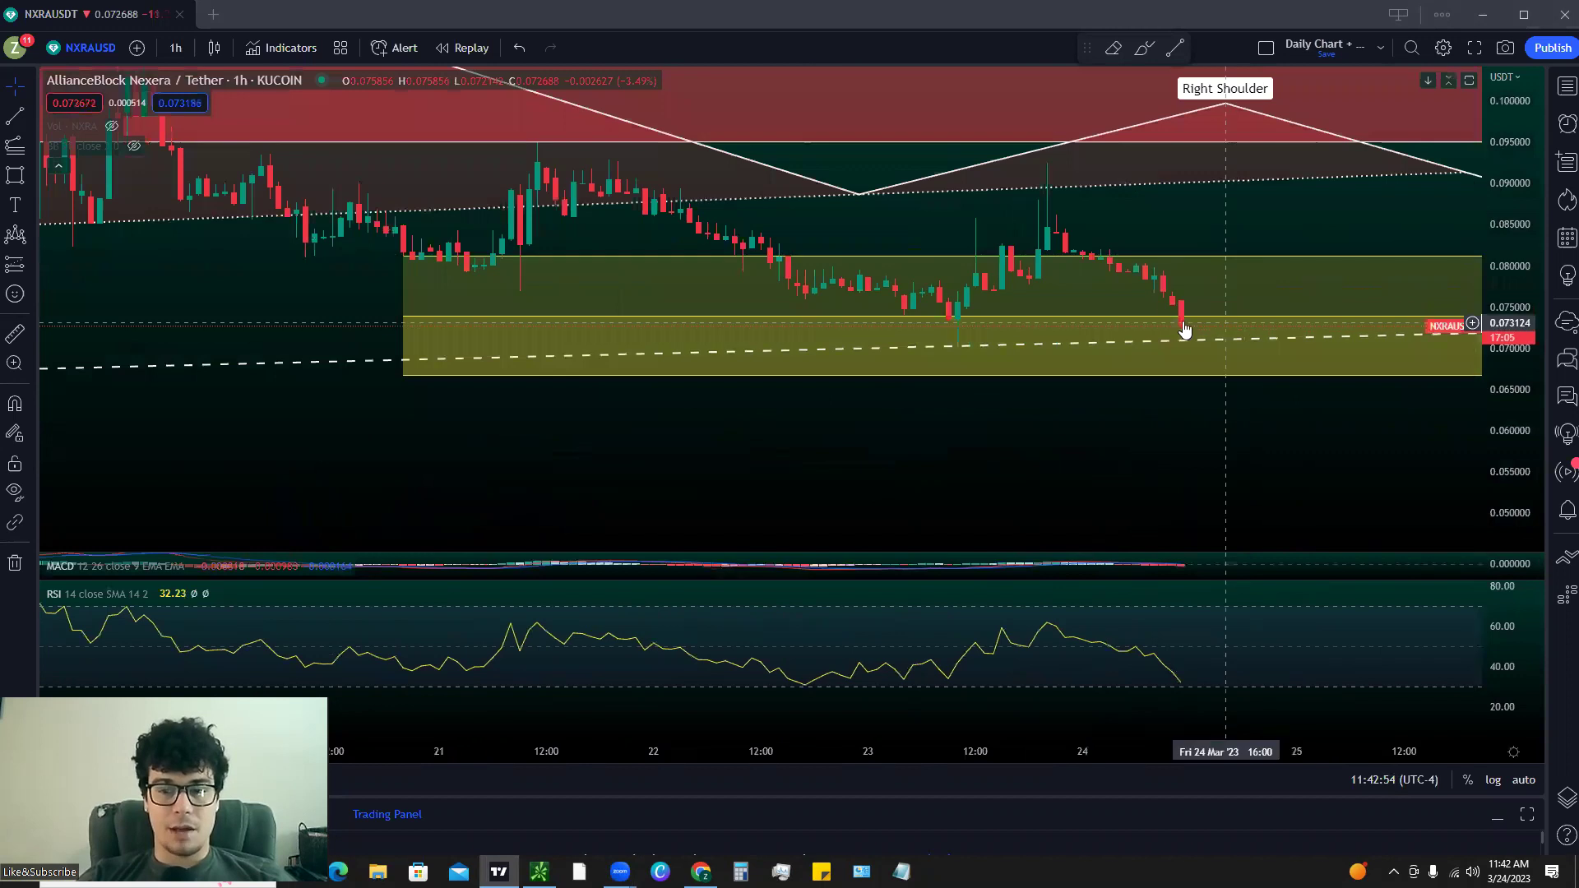
left_click_drag(1252, 415, 1057, 458)
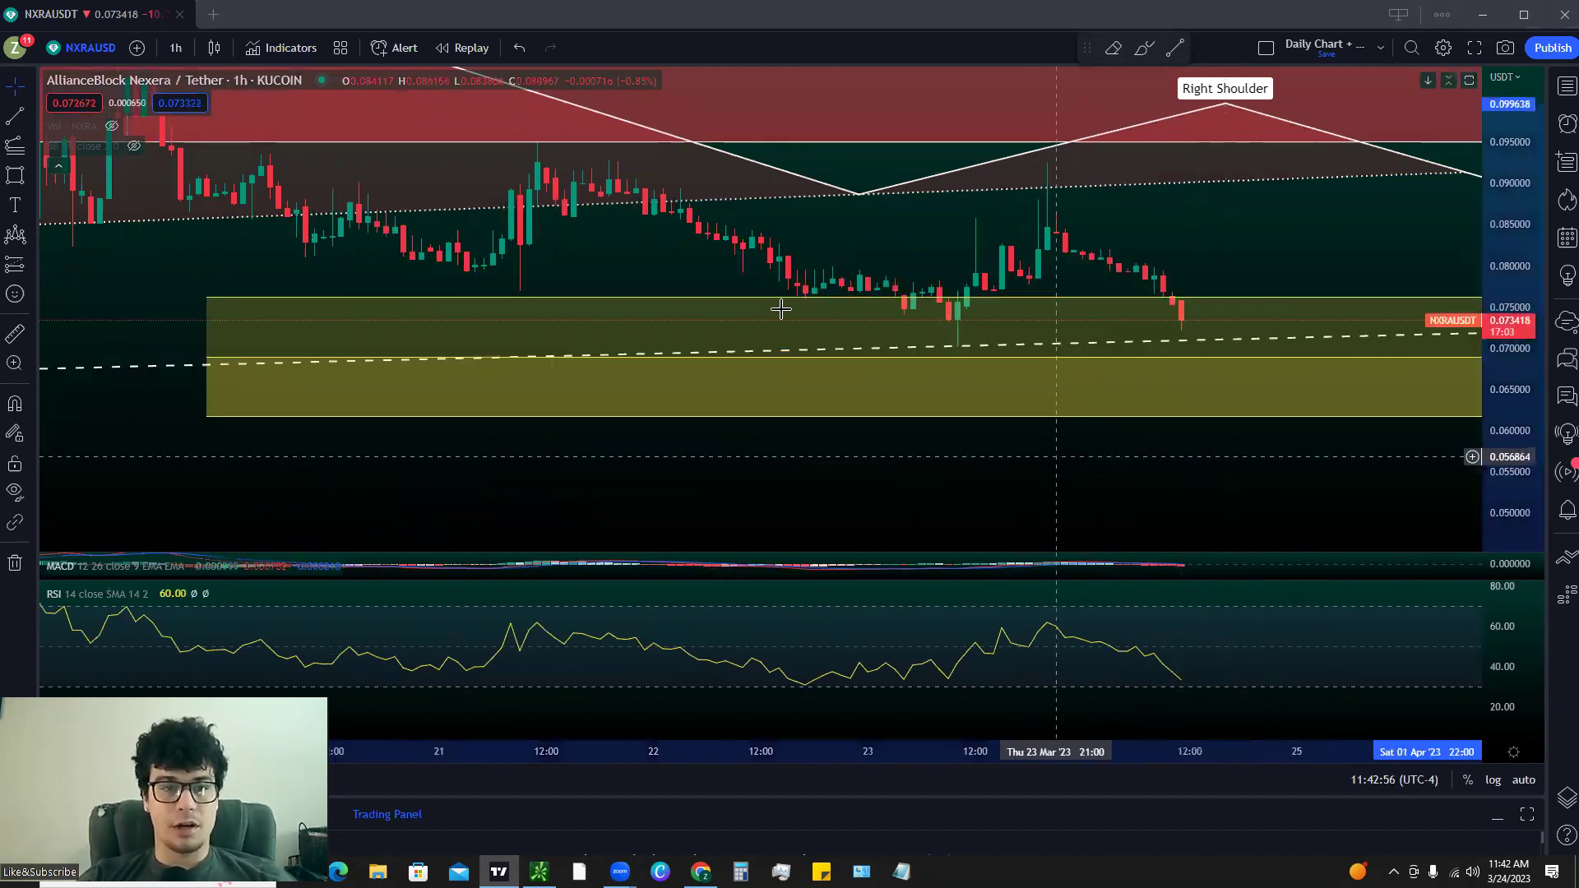
Step: Undo the last move of the current yellow Fibonacci retracement zone on the 1-hour chart
key("ctrl+z")
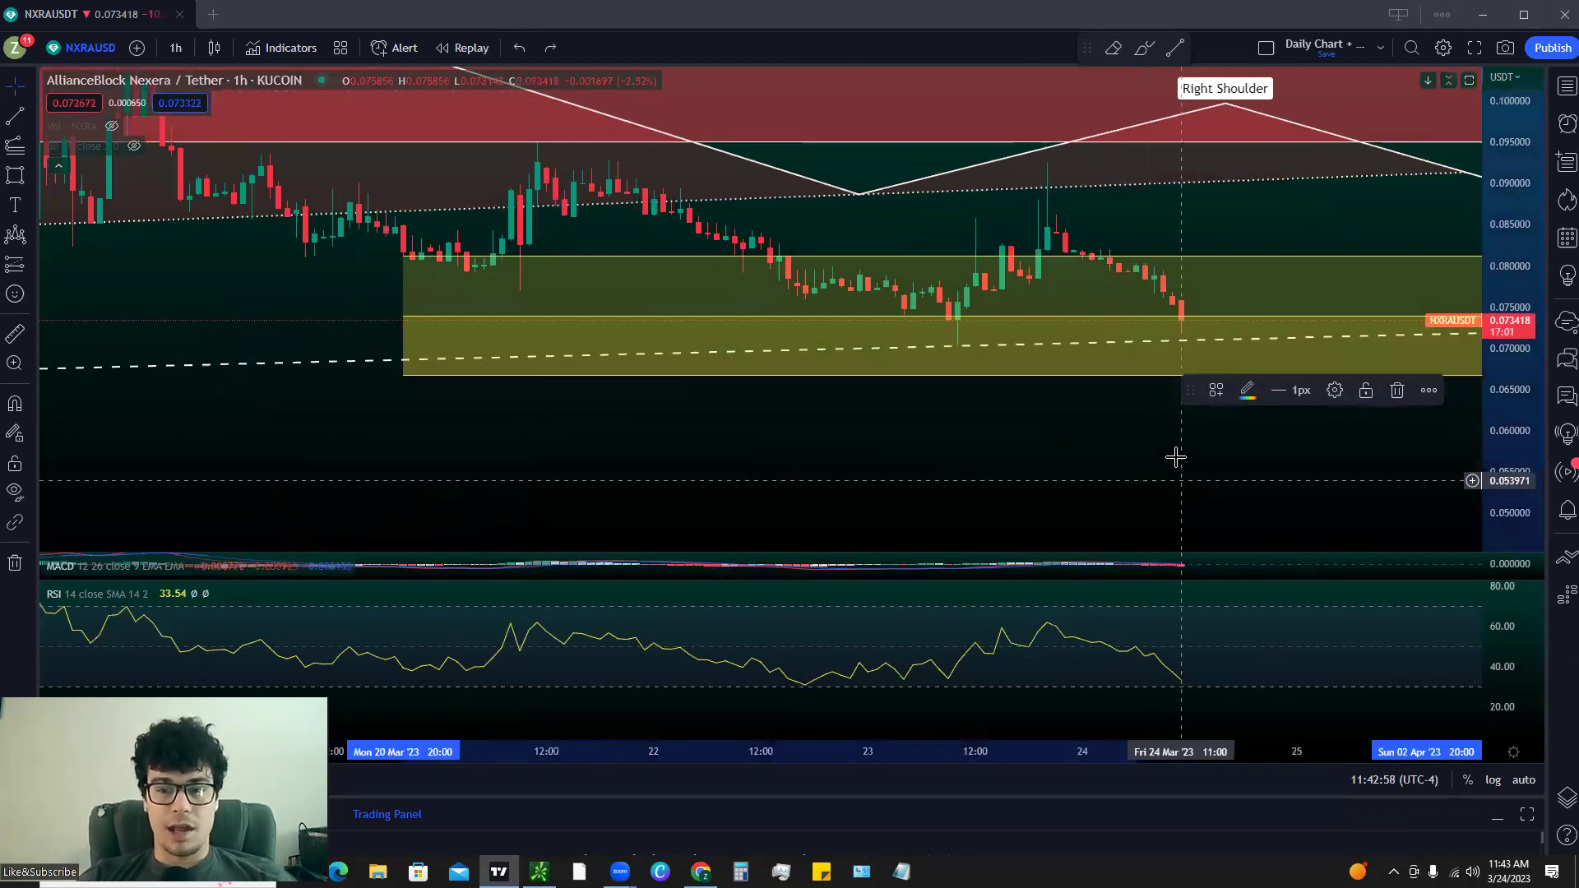
left_click_drag(1078, 469, 801, 487)
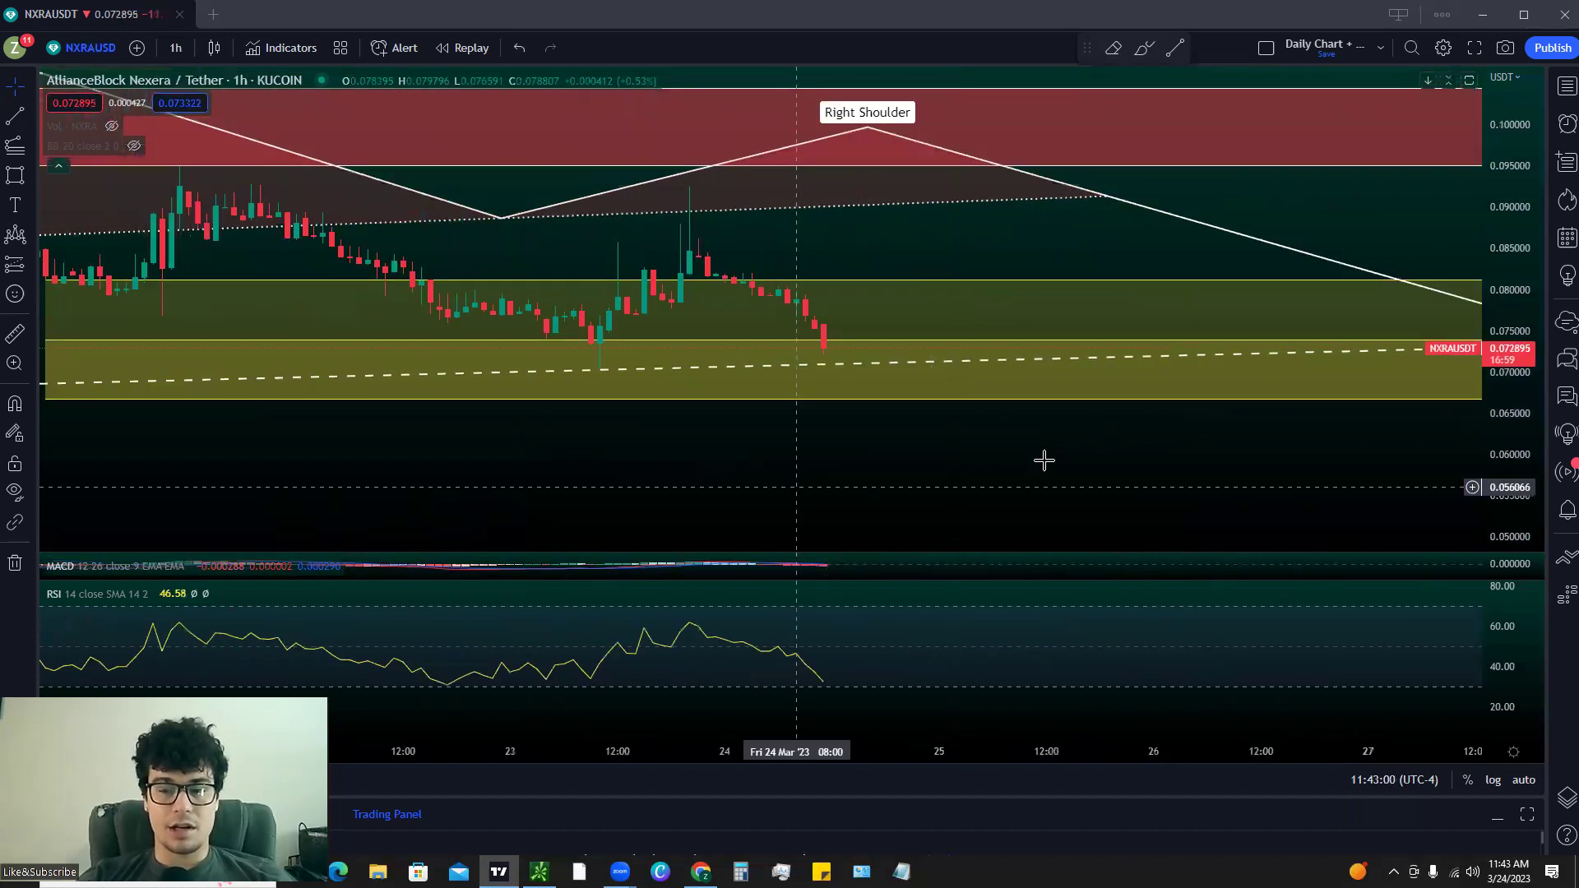
scroll(1044, 461, "down", 5)
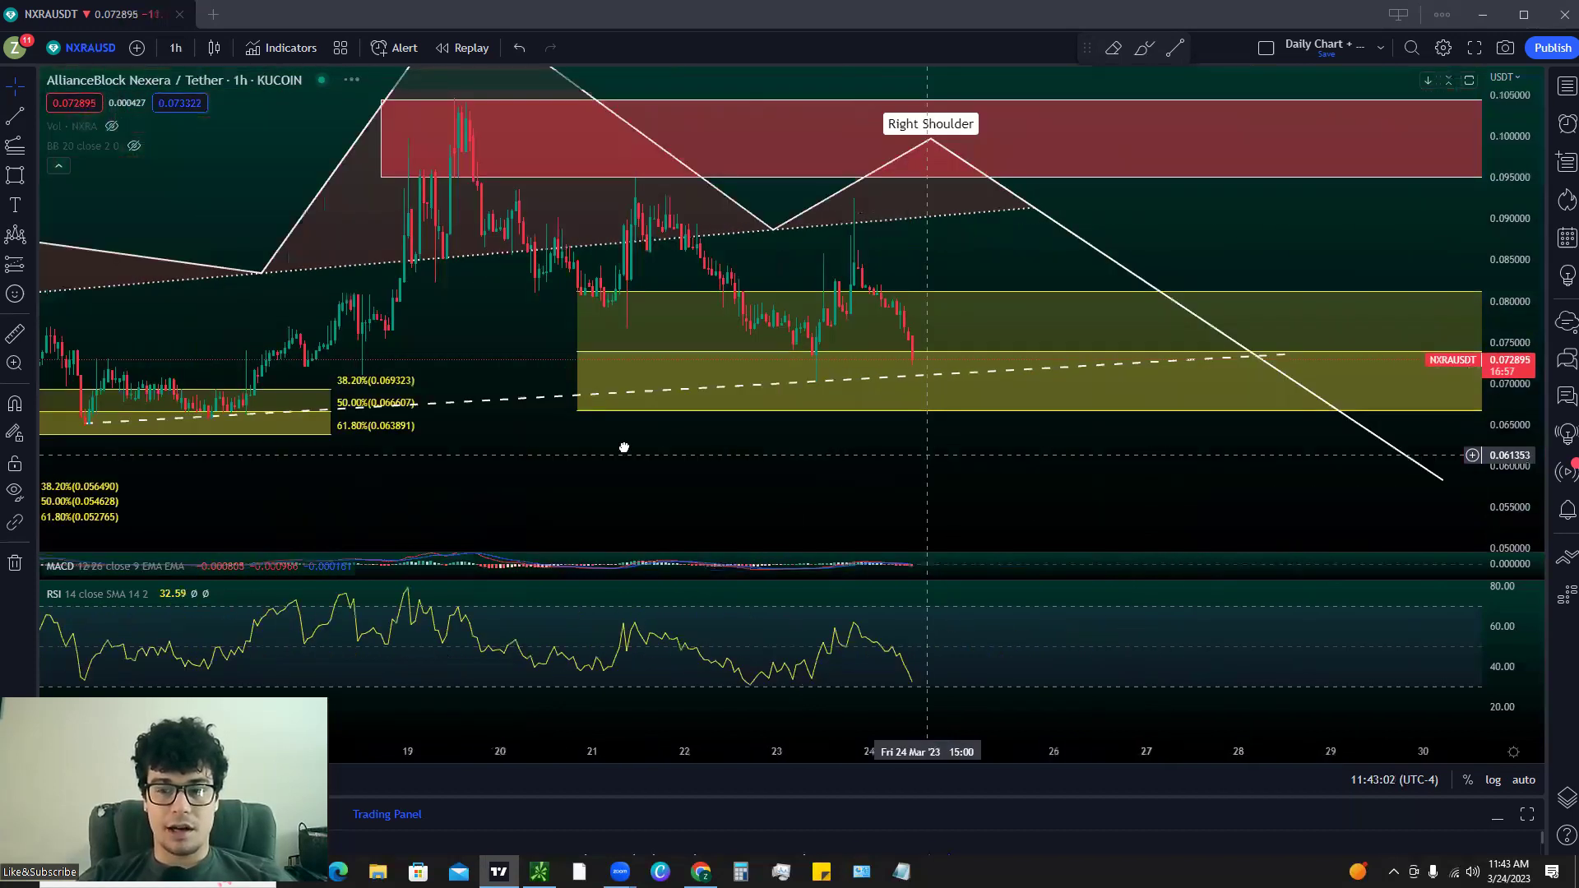
left_click_drag(625, 448, 612, 451)
scroll(1202, 452, "down", 3)
left_click_drag(1044, 452, 769, 450)
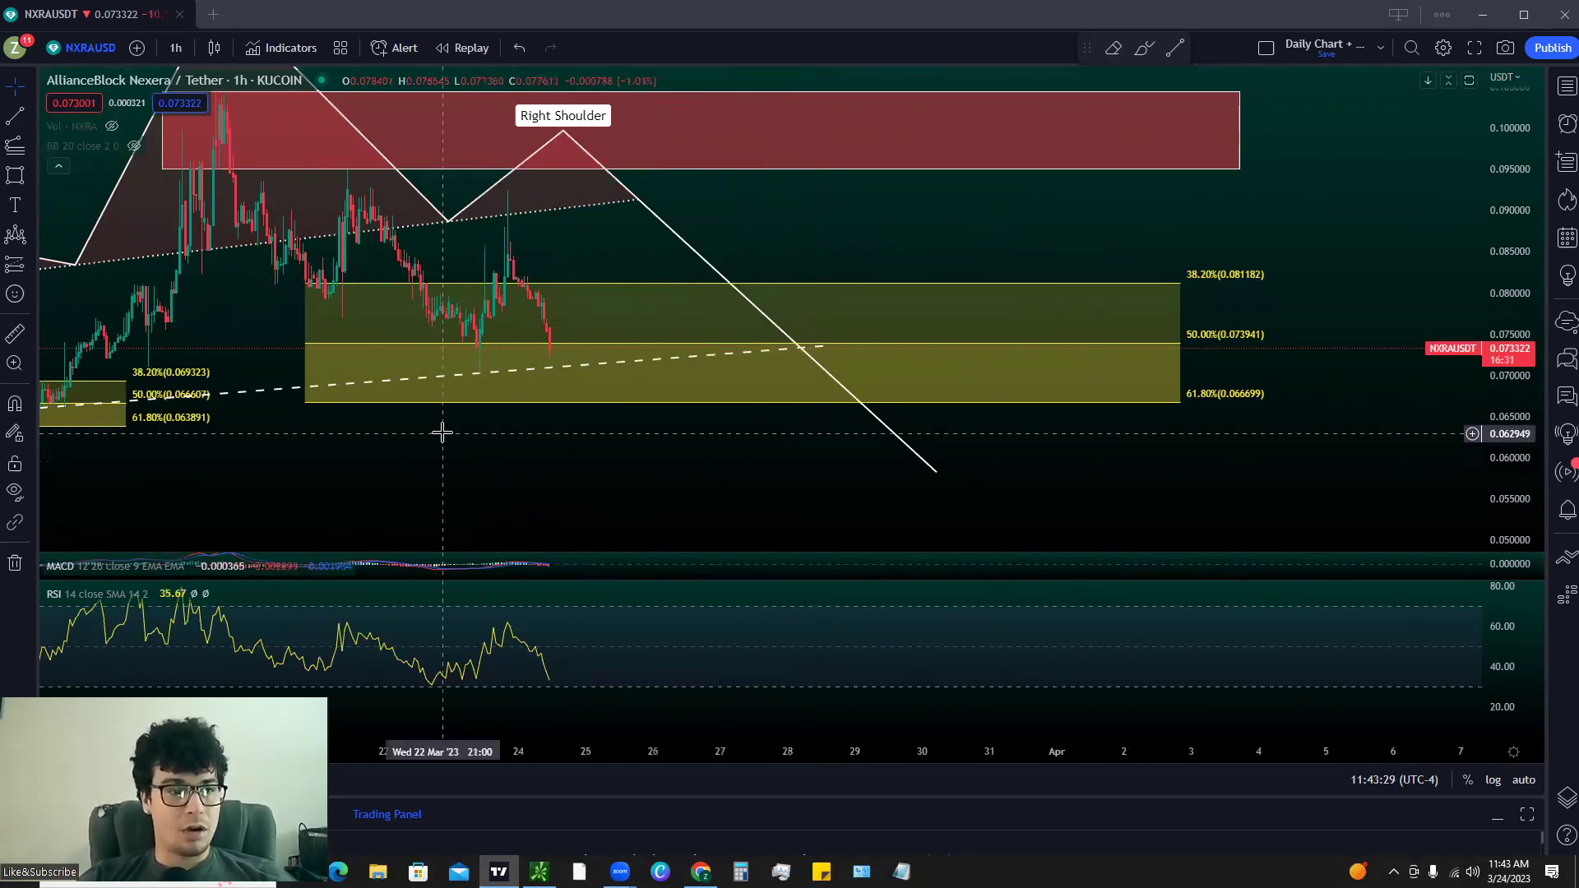
Step: Measure the percentage price rise from the level of the inverse head-and-shoulders low up to the top of the red resistance zone
left_click_drag(579, 433, 979, 447)
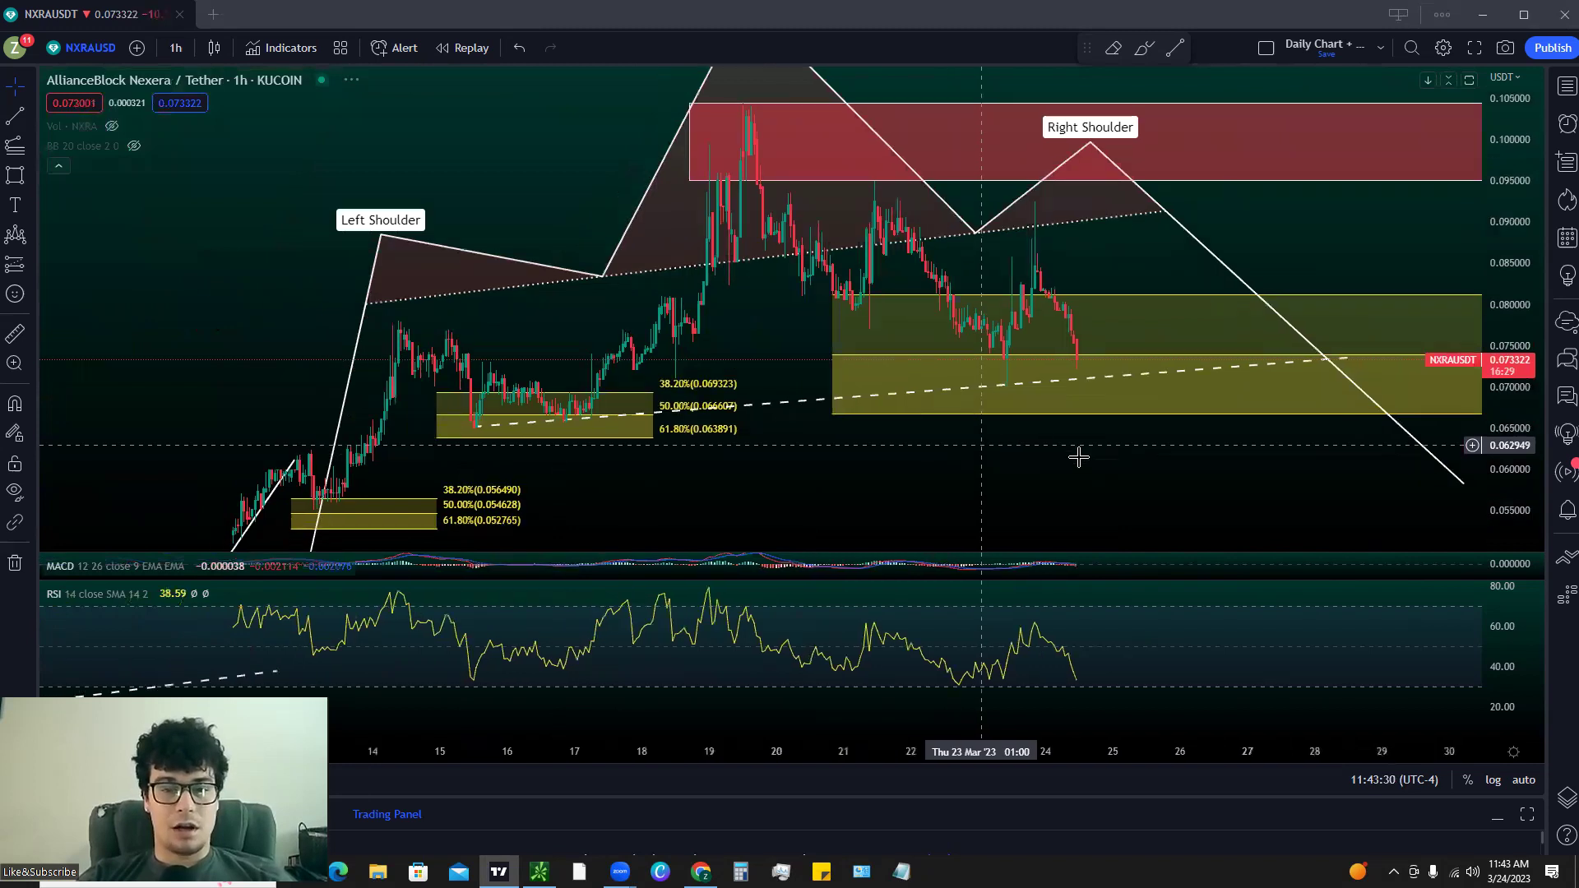
scroll(1135, 465, "down", 1)
scroll(1207, 473, "down", 1)
scroll(976, 451, "down", 1)
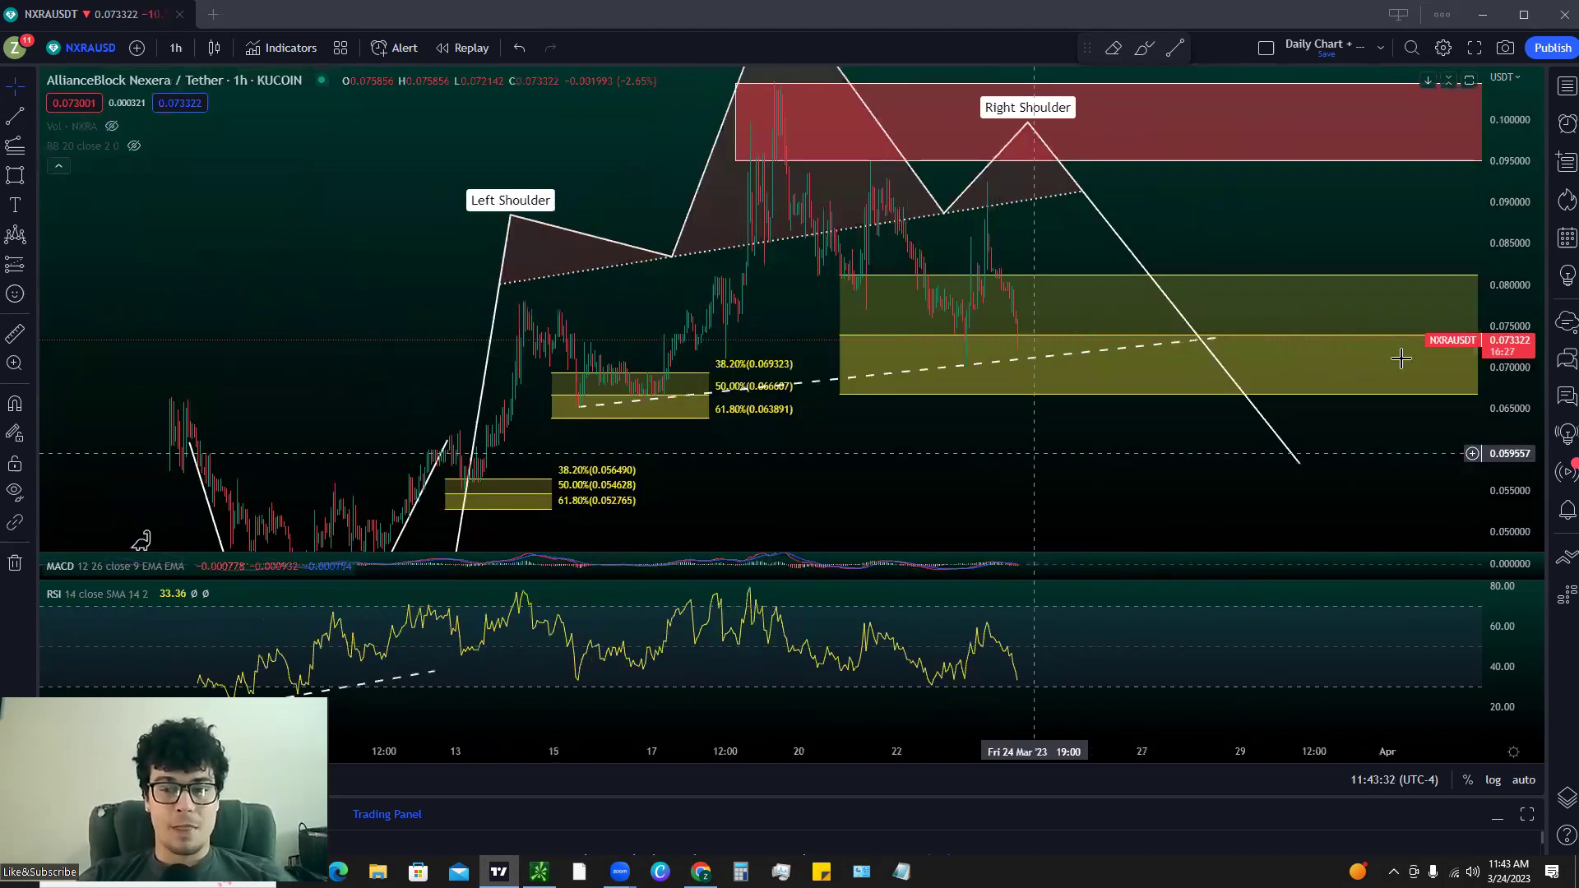
scroll(1402, 356, "down", 1)
left_click_drag(1510, 222, 1510, 284)
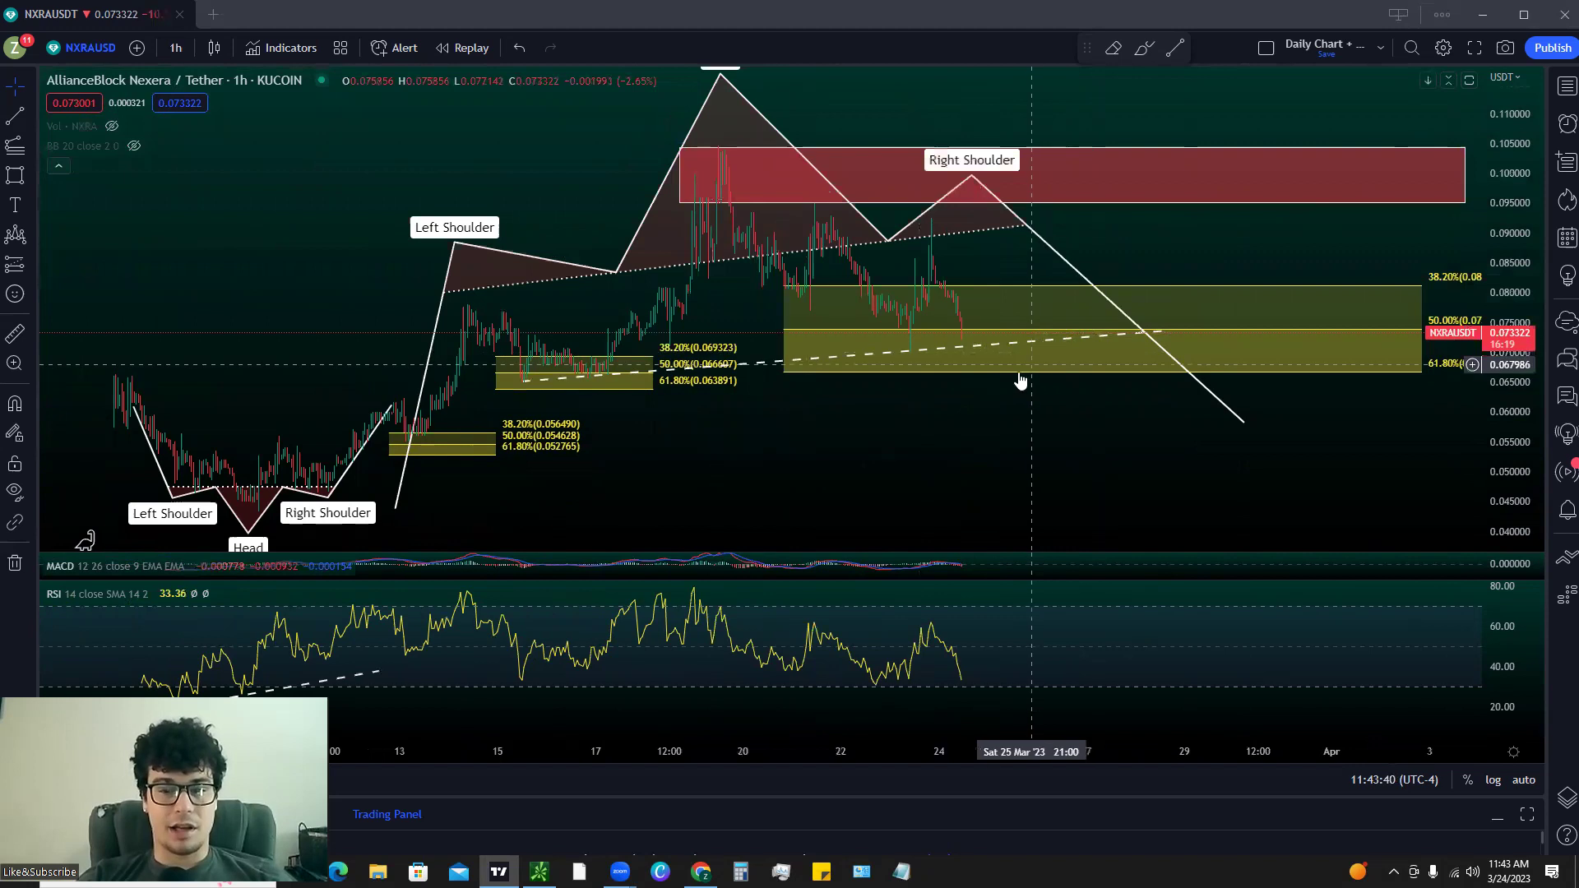
left_click(13, 334)
left_click(451, 510)
left_click(461, 486)
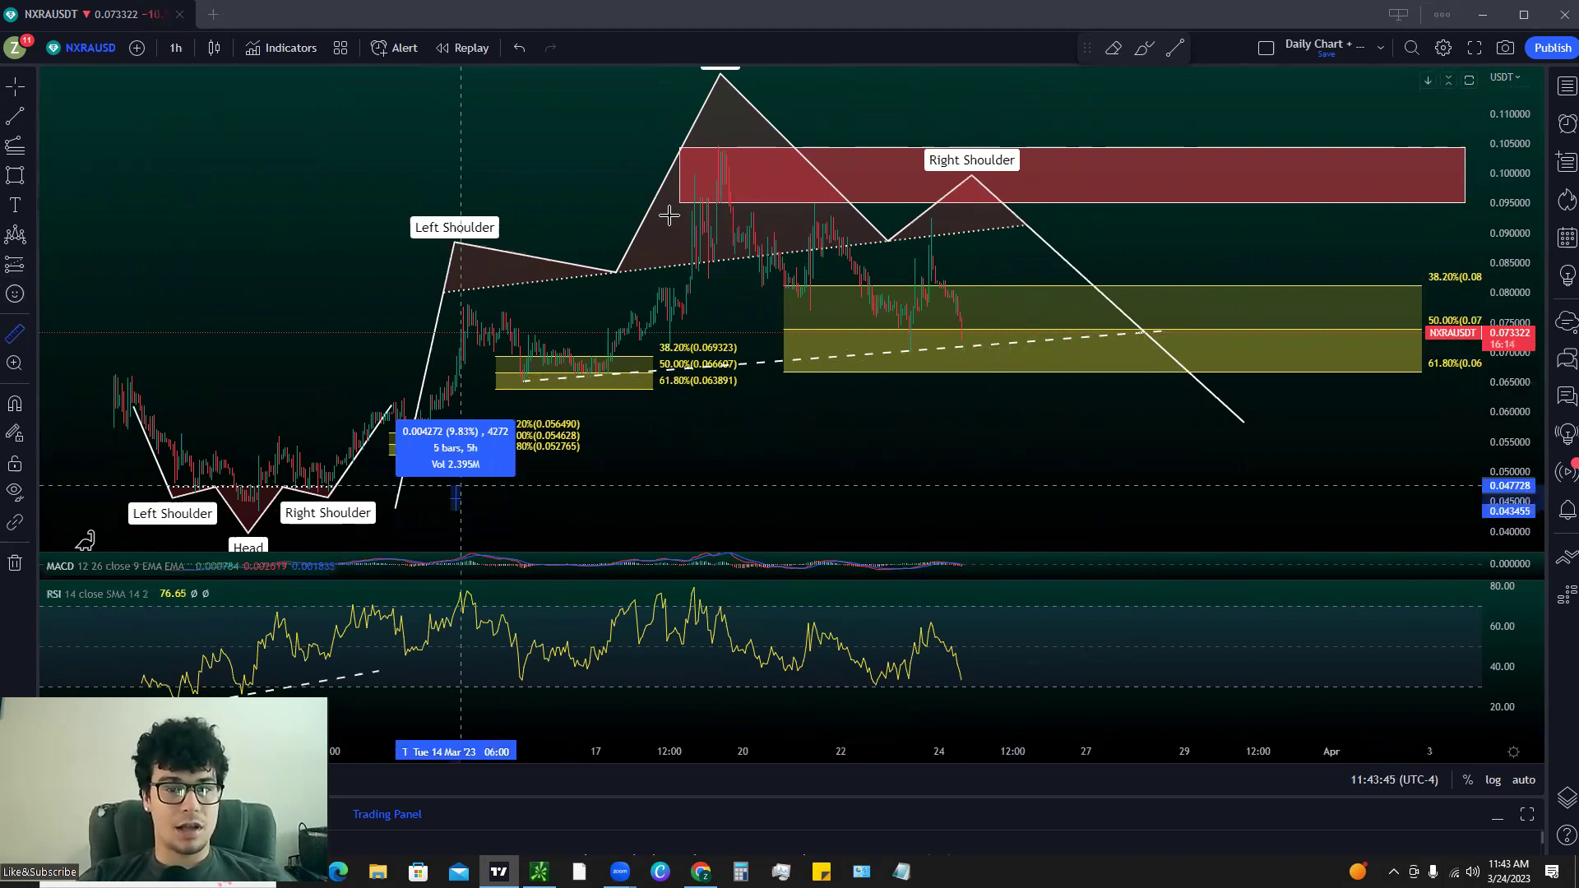
left_click(751, 146)
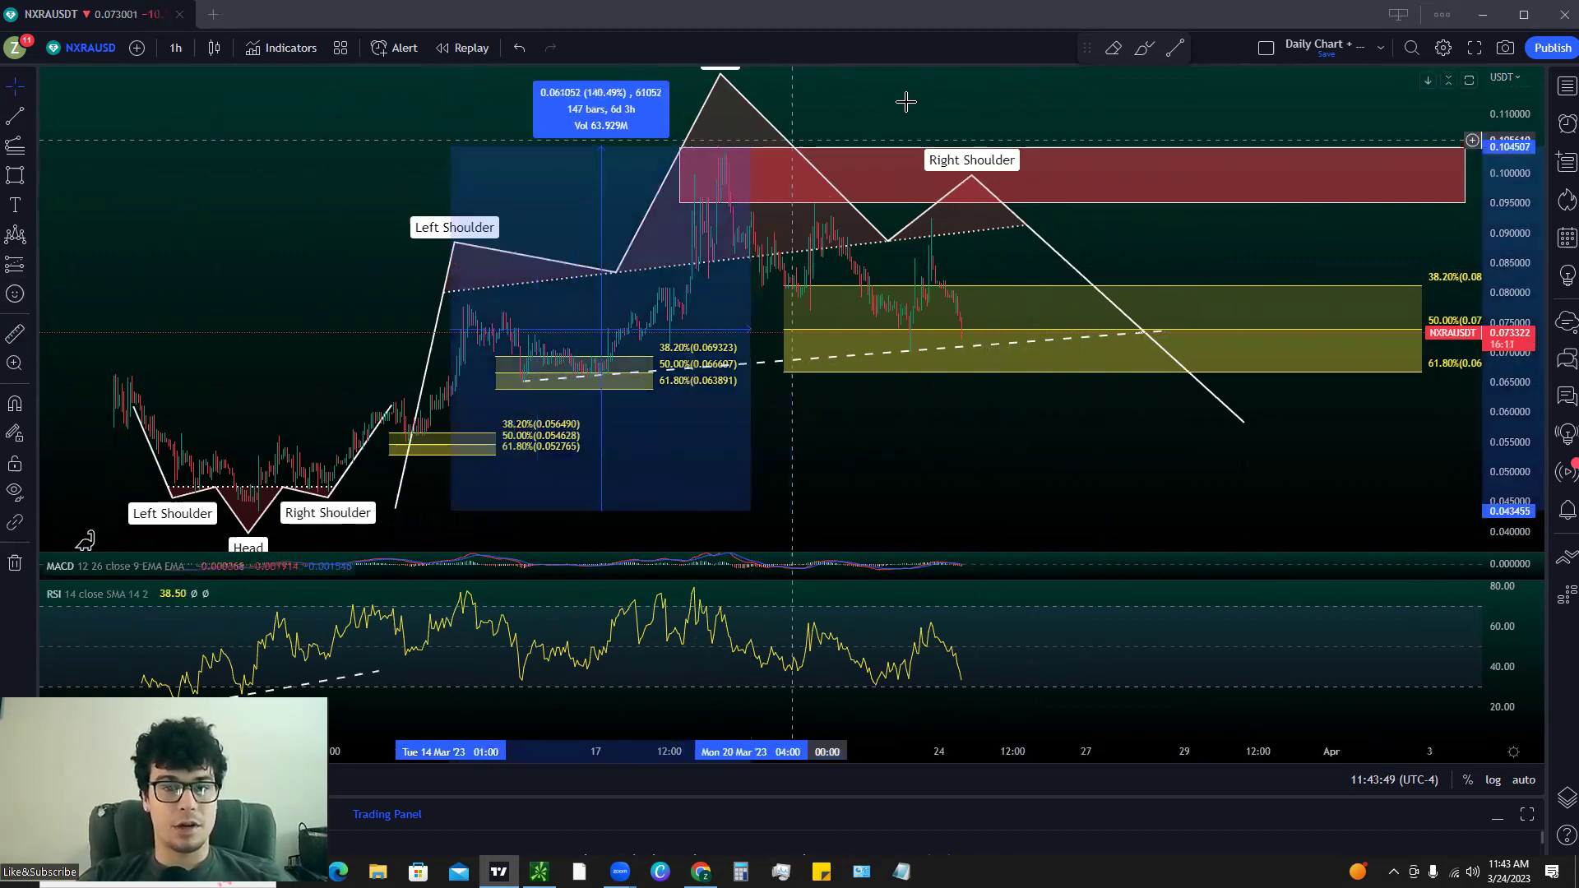
left_click(1004, 106)
Step: Measure the percentage price drop from the top of the red resistance zone down to the current price
left_click(14, 333)
left_click(847, 146)
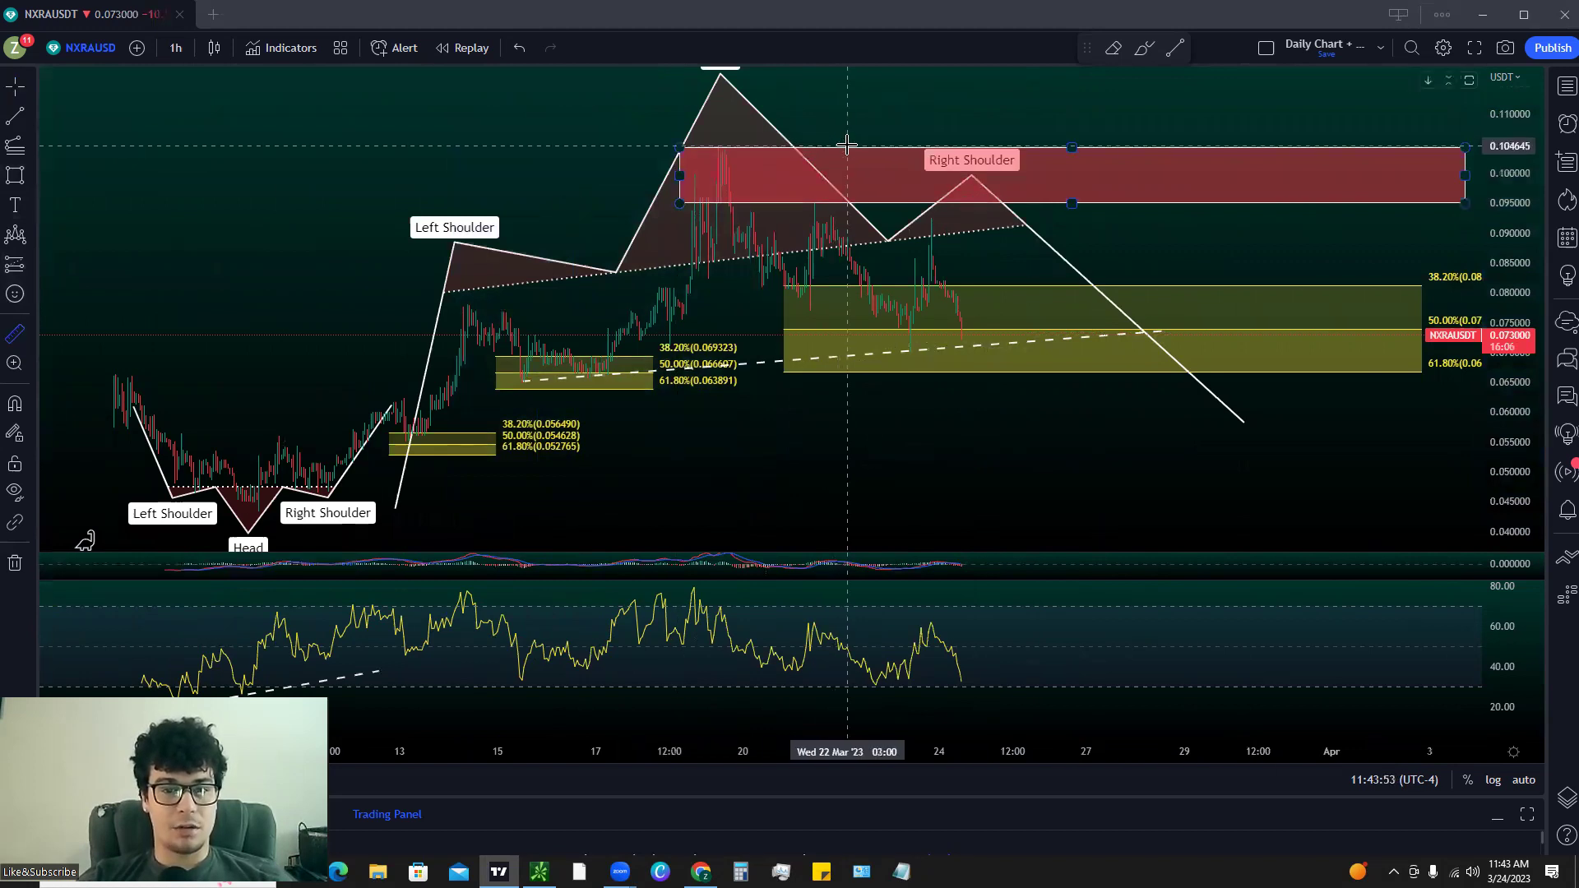
left_click(994, 338)
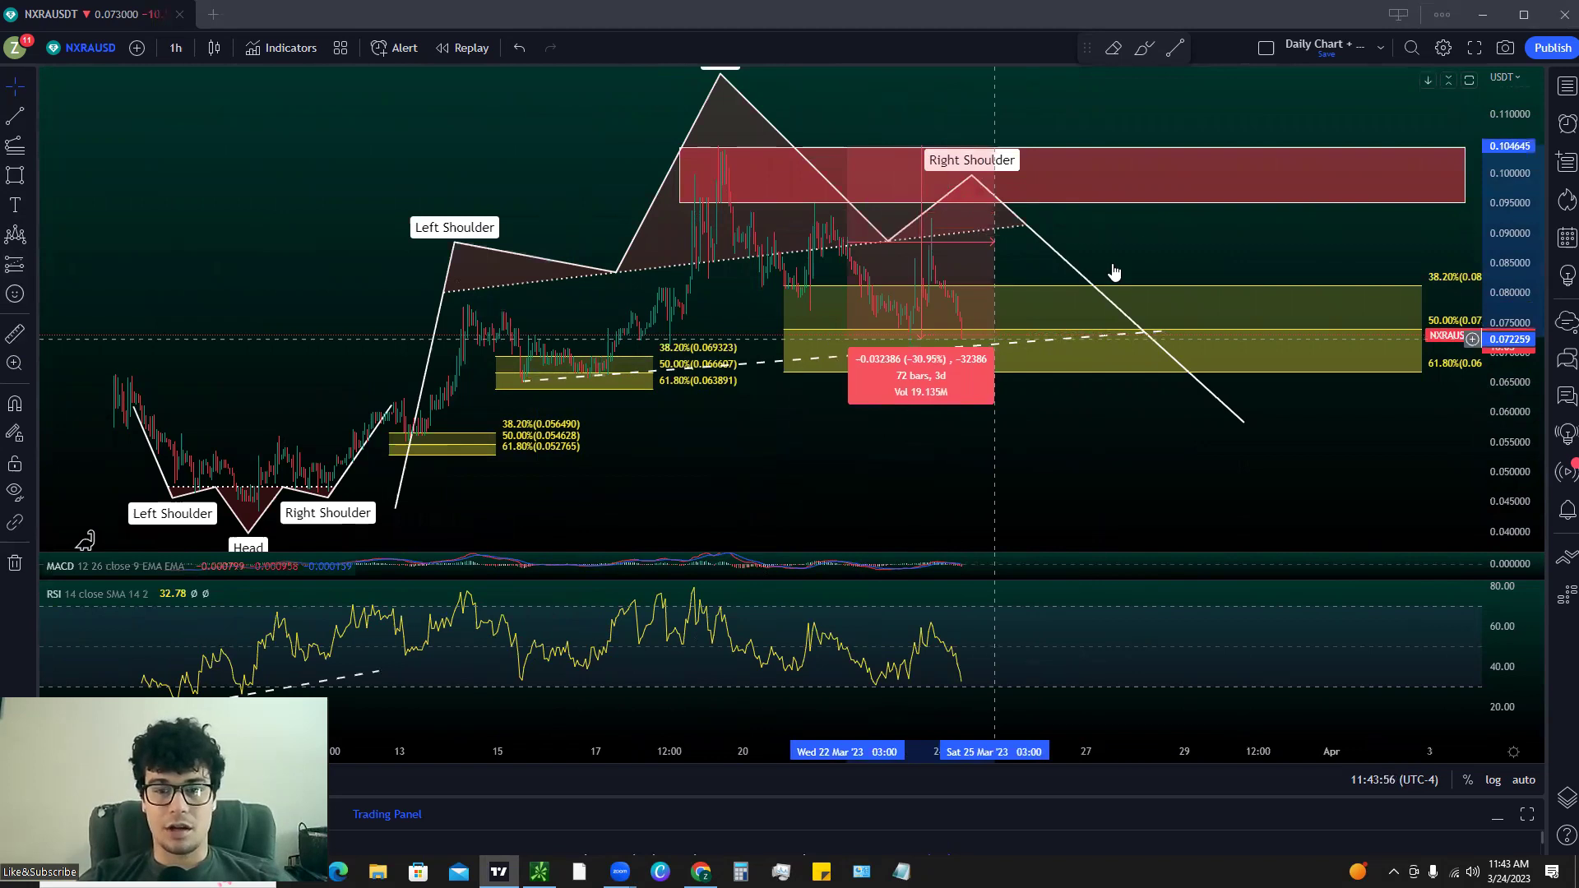
left_click(1070, 205)
left_click(751, 161)
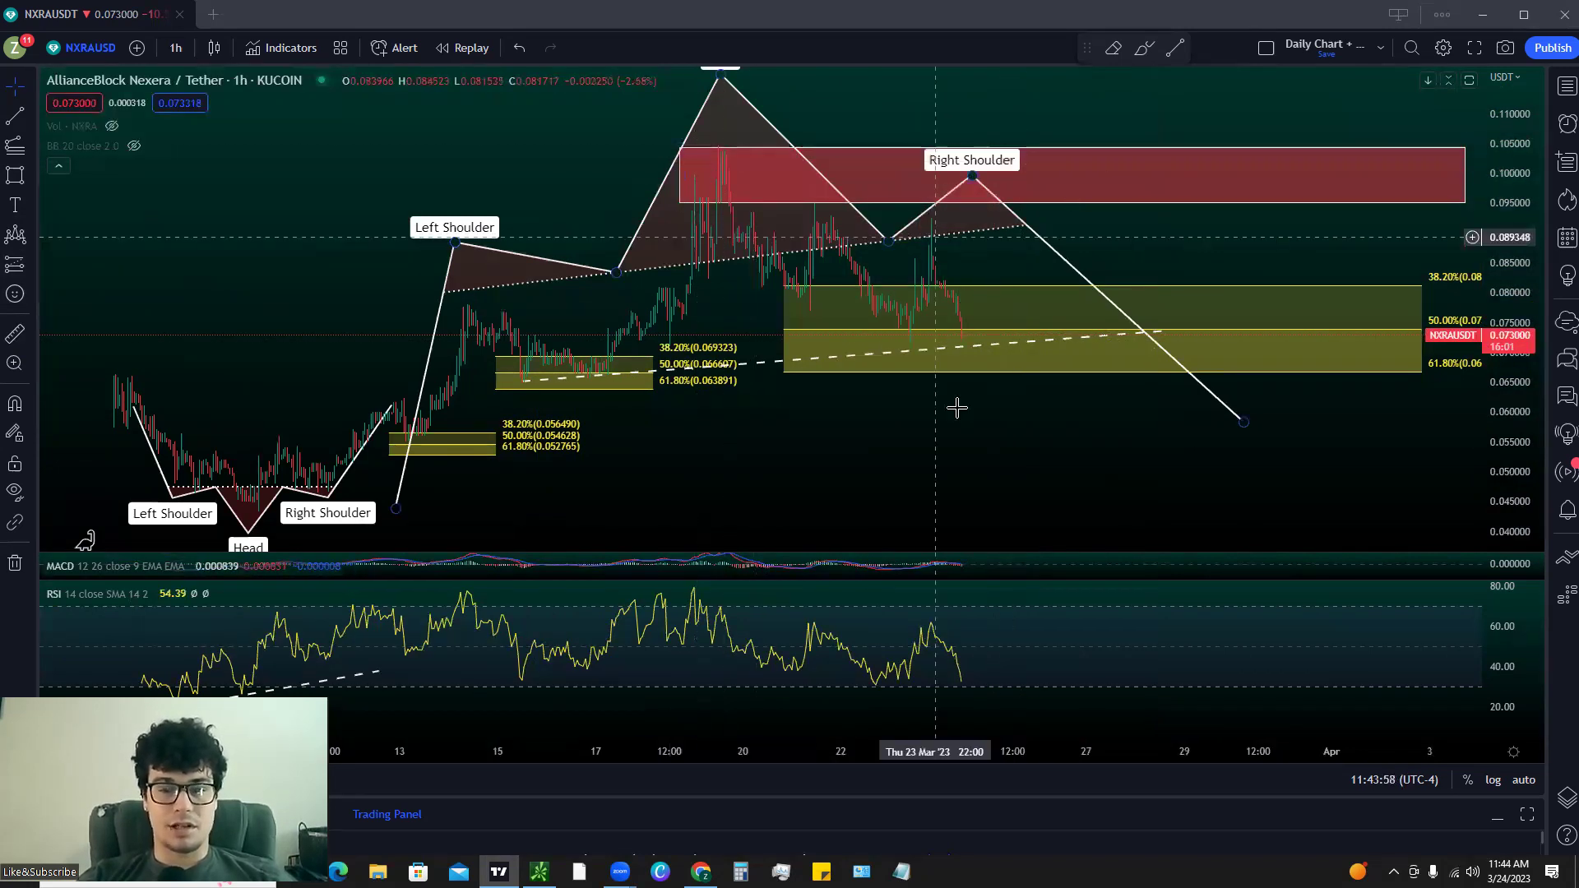
scroll(1069, 412, "down", 2)
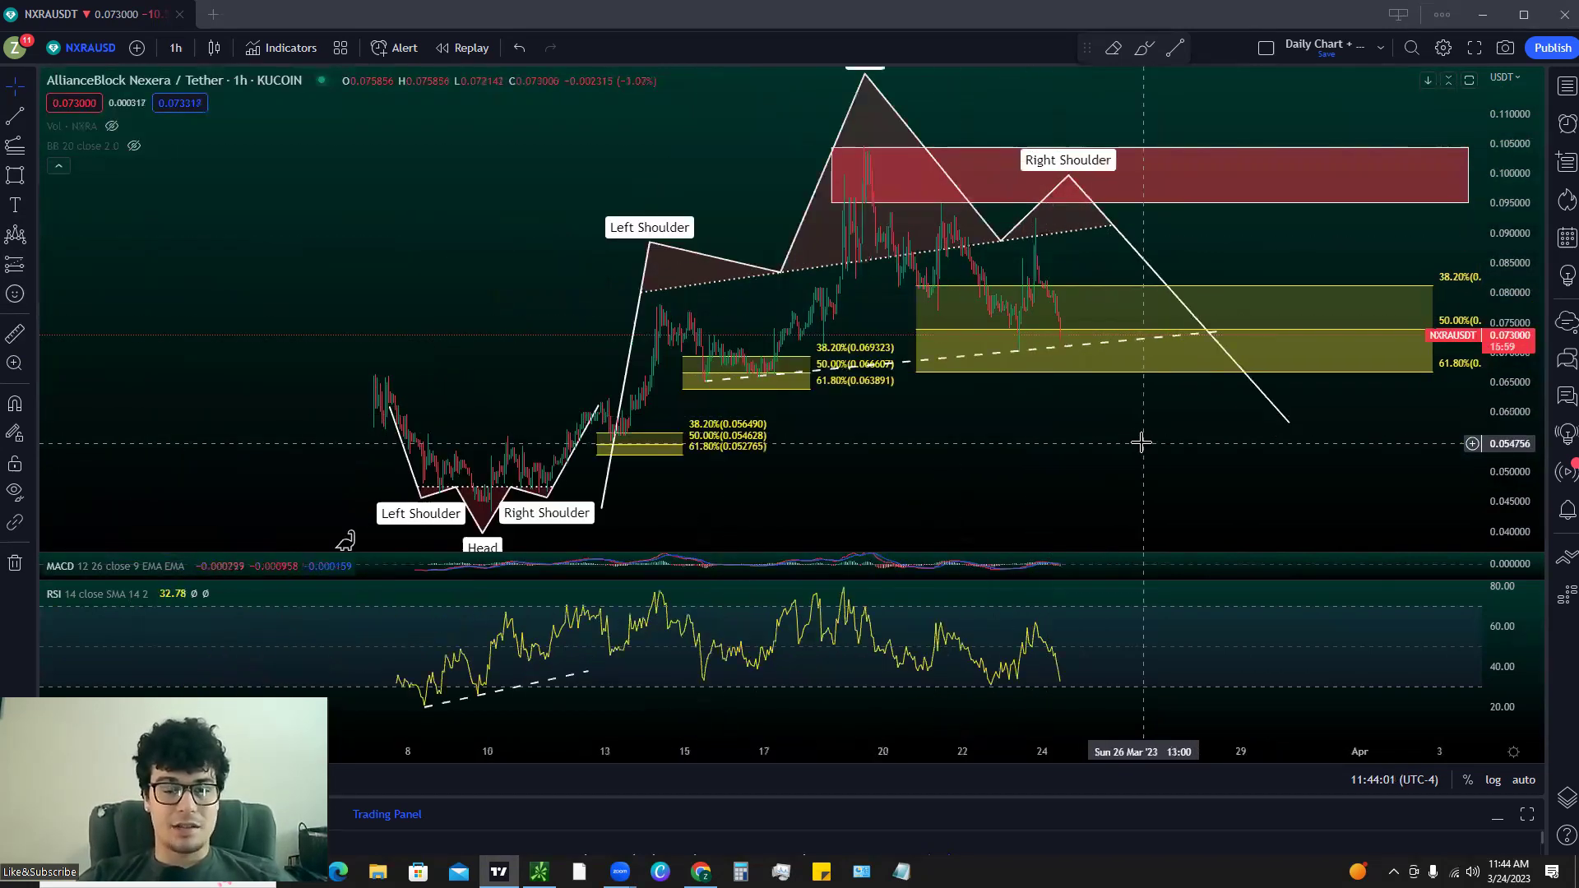